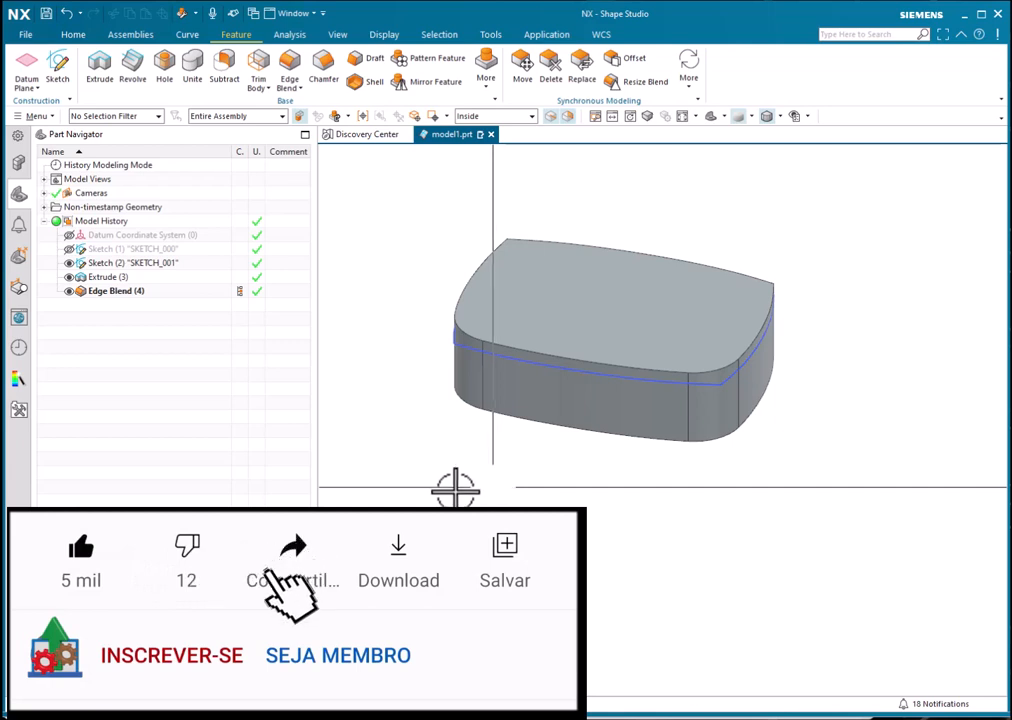
Step: Open the sketch SKETCH_001 for editing with rollback
left_click(113, 265)
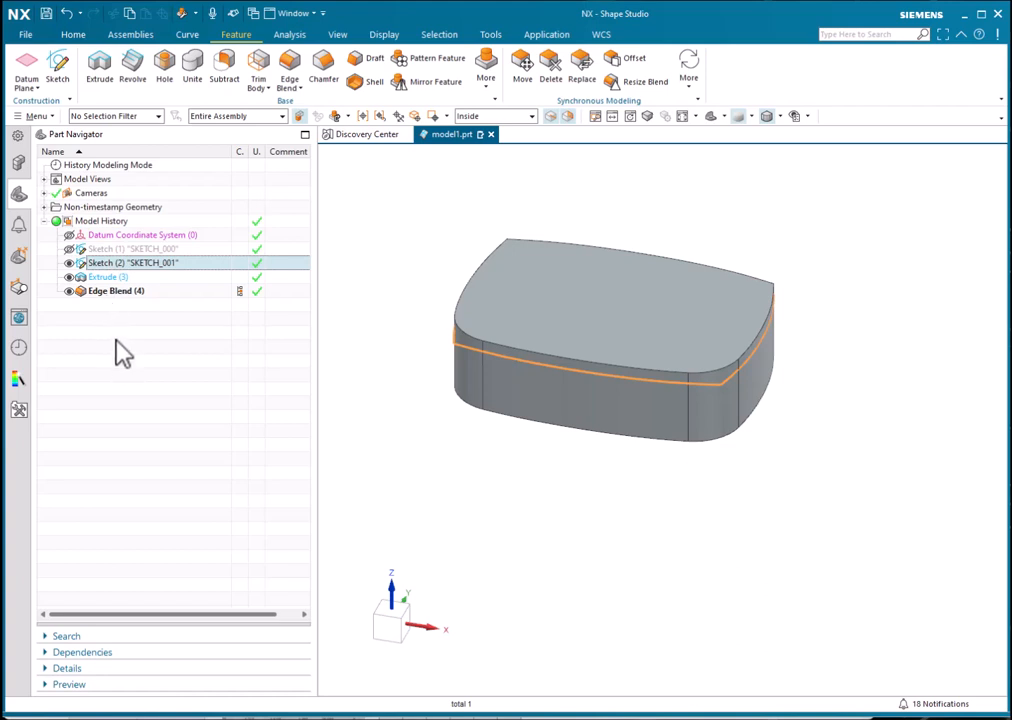
right_click(103, 265)
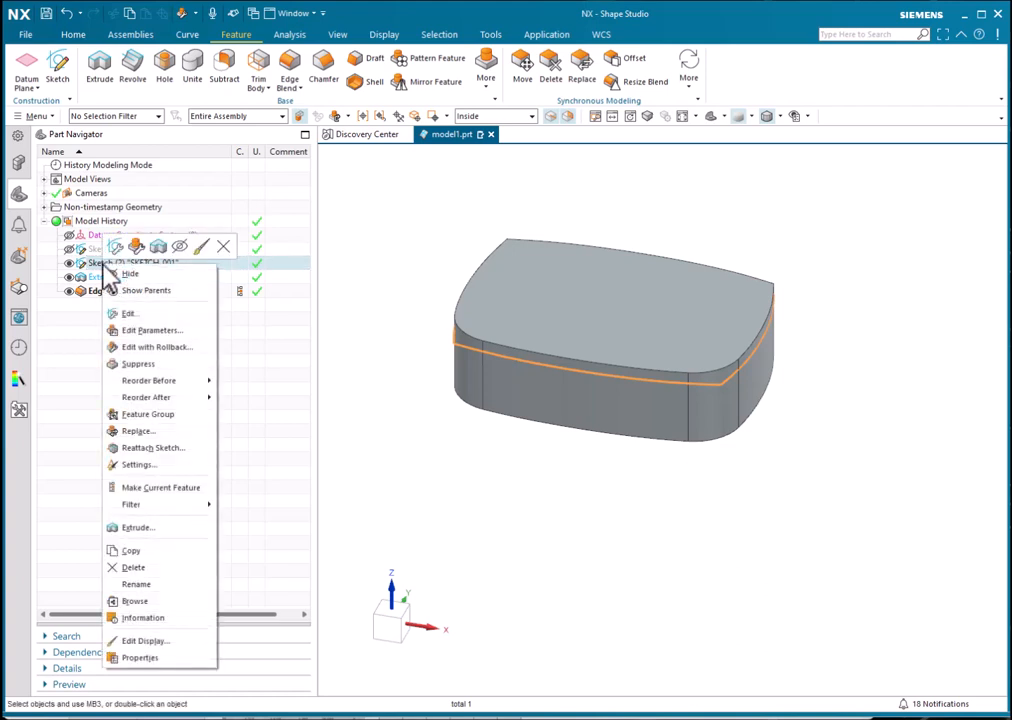
left_click(158, 347)
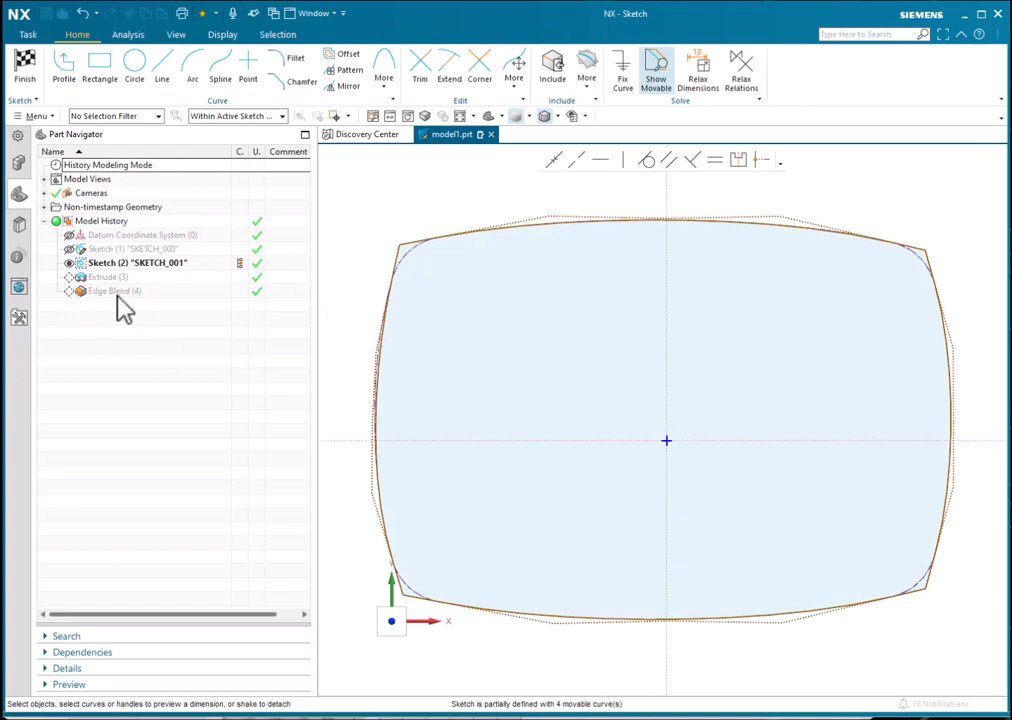
scroll(759, 345, "down", 3)
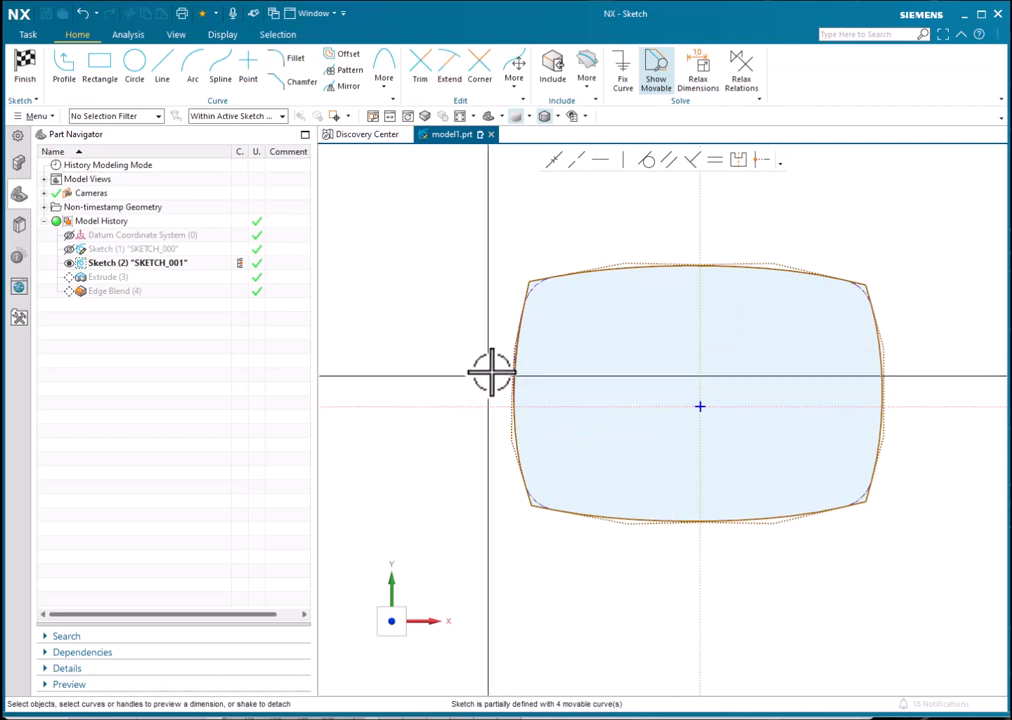
left_click(523, 101)
mouse_move(555, 188)
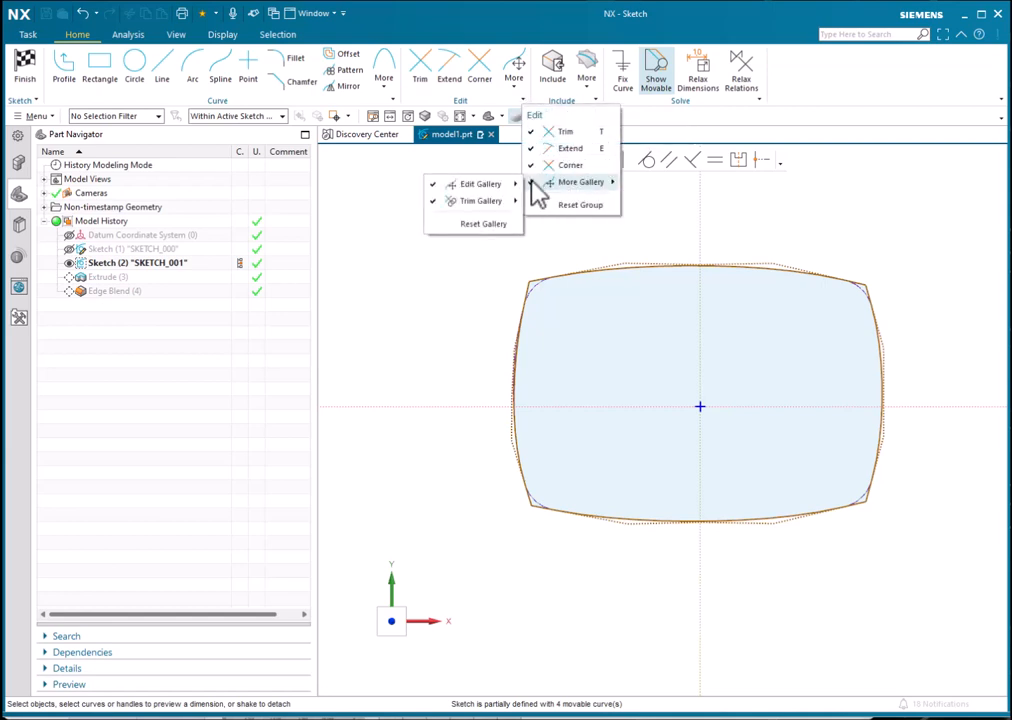
left_click(828, 78)
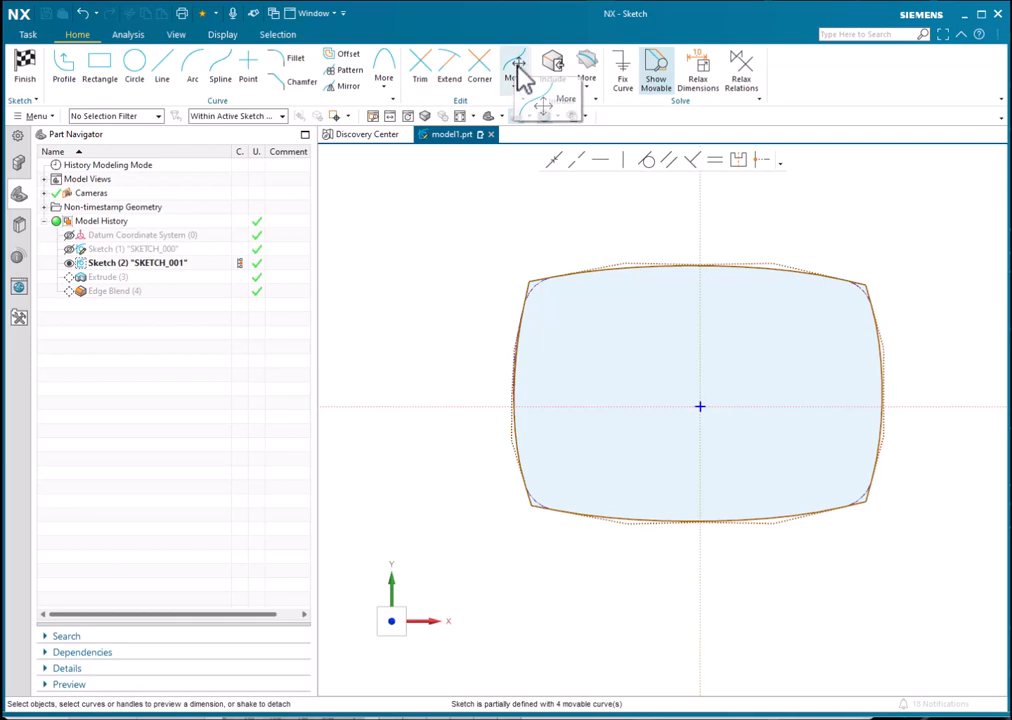
left_click(515, 66)
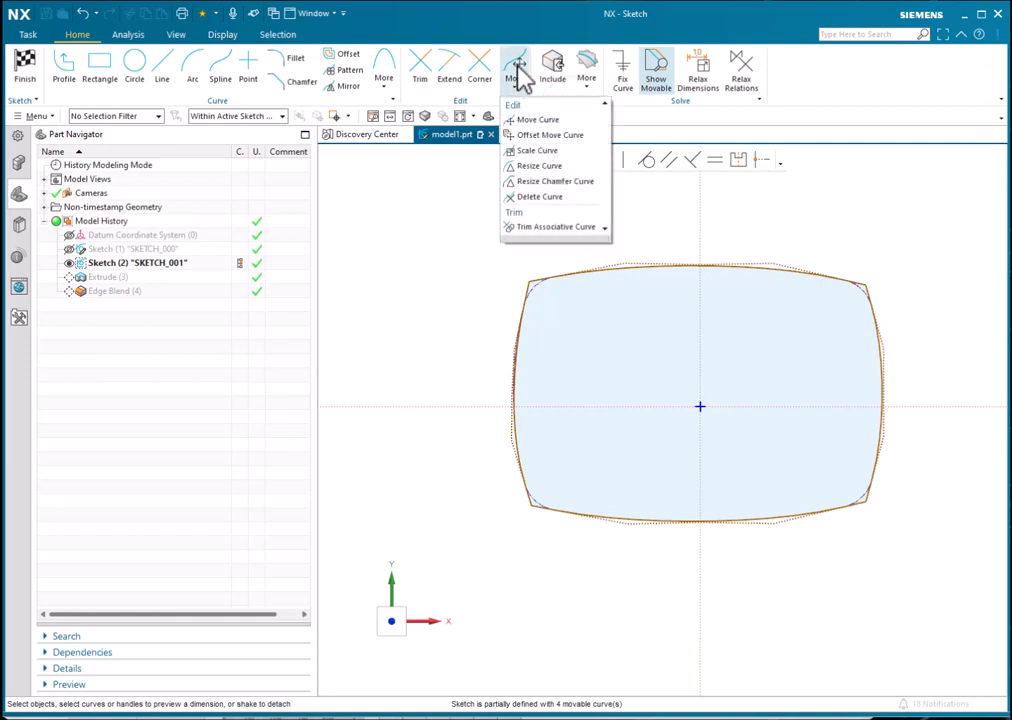
left_click(538, 121)
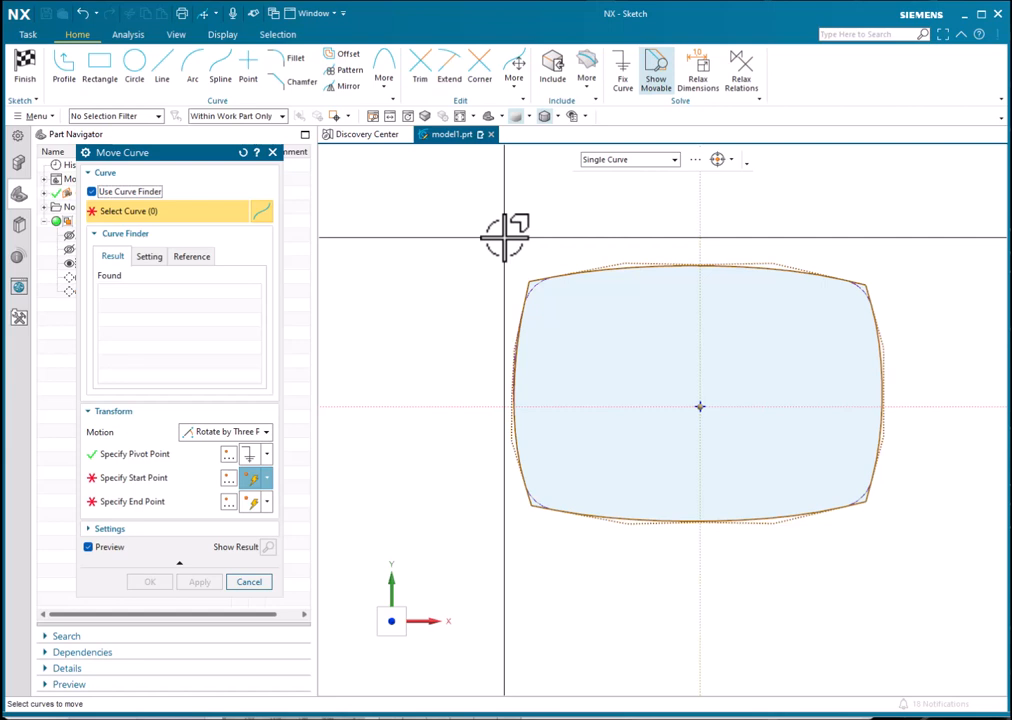
left_click(249, 581)
Step: Sketch two similar circles inside the outline, one near its upper-left corner and one near its upper-right corner
left_click(134, 68)
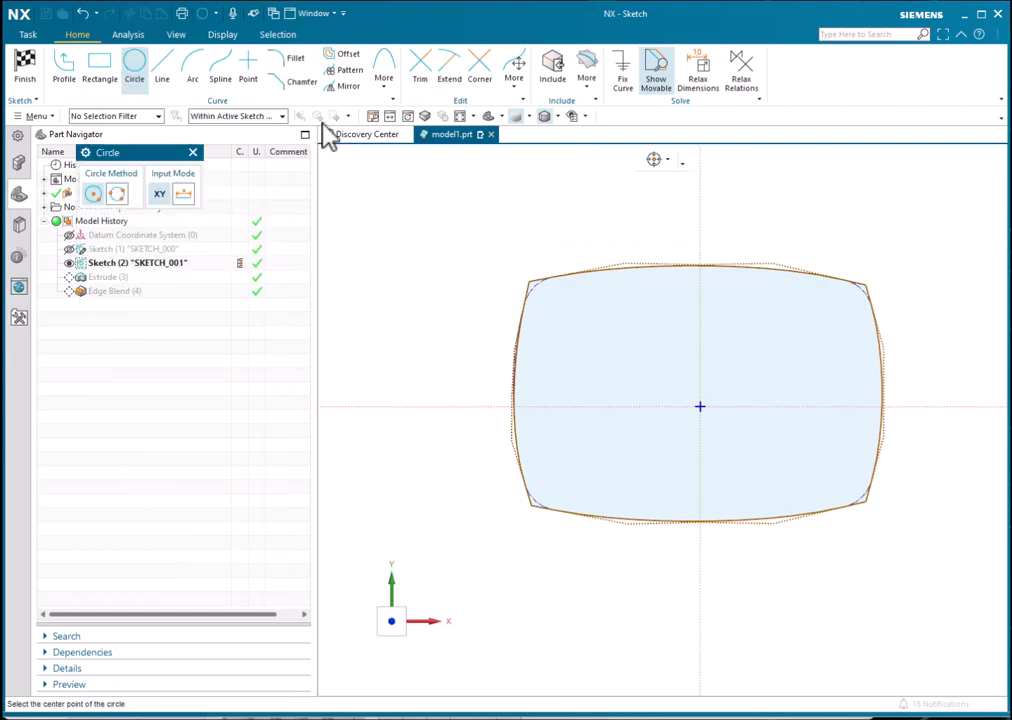
left_click(588, 330)
left_click(608, 355)
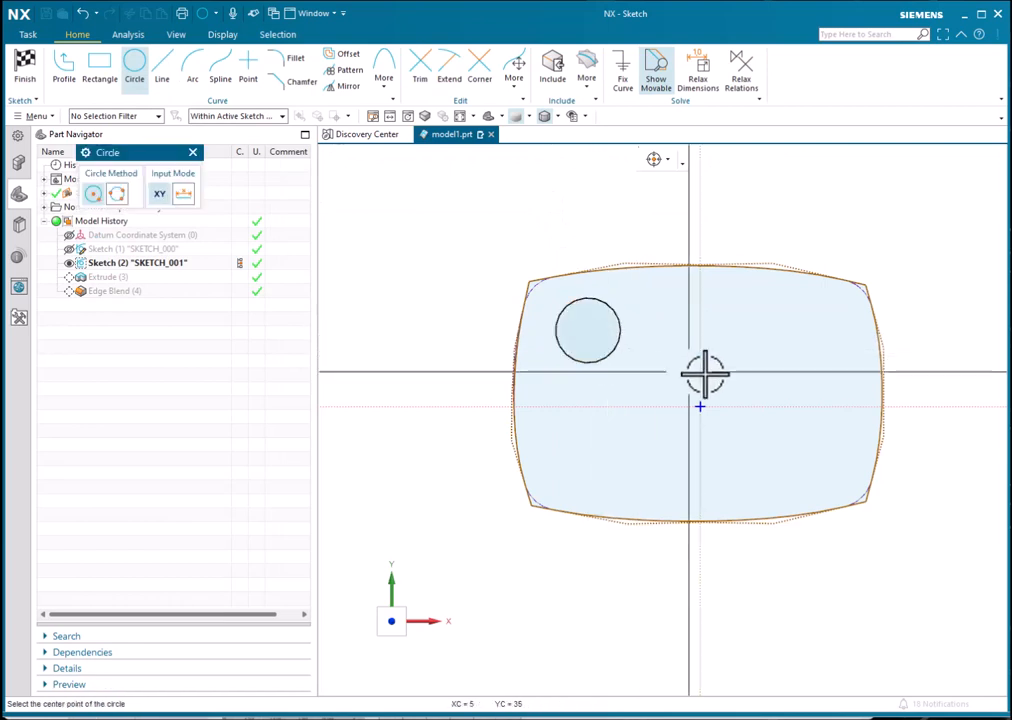
left_click(782, 331)
left_click(800, 352)
left_click(133, 78)
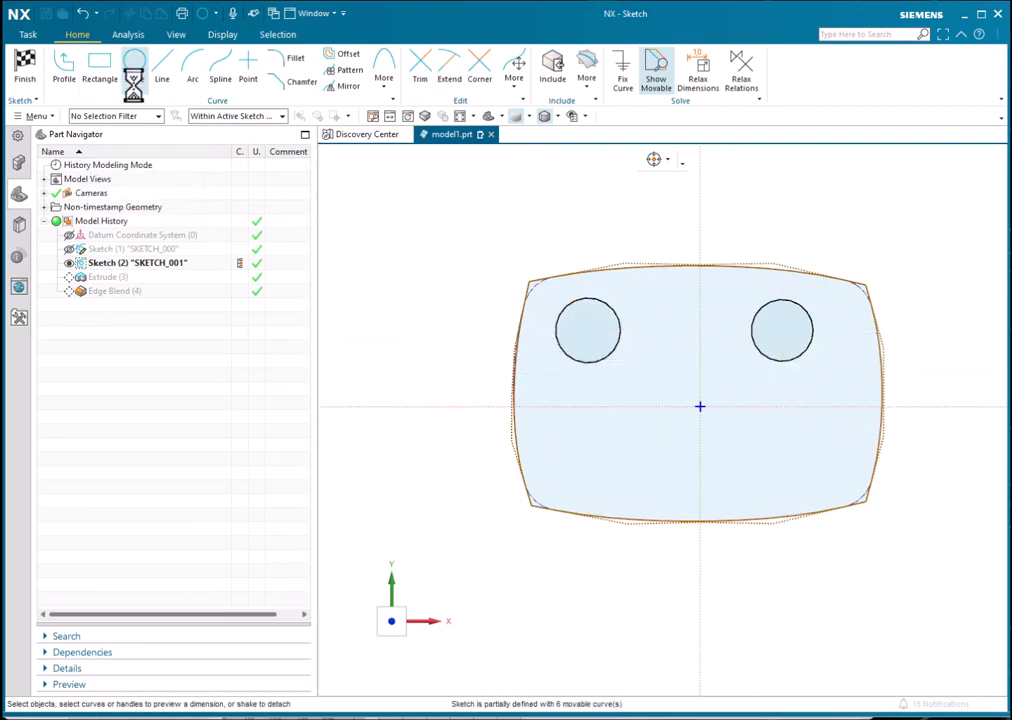
Step: Sketch a horizontal rectangle about 205 mm wide and 40 mm high in the lower half of the outline
key("r")
left_click(598, 433)
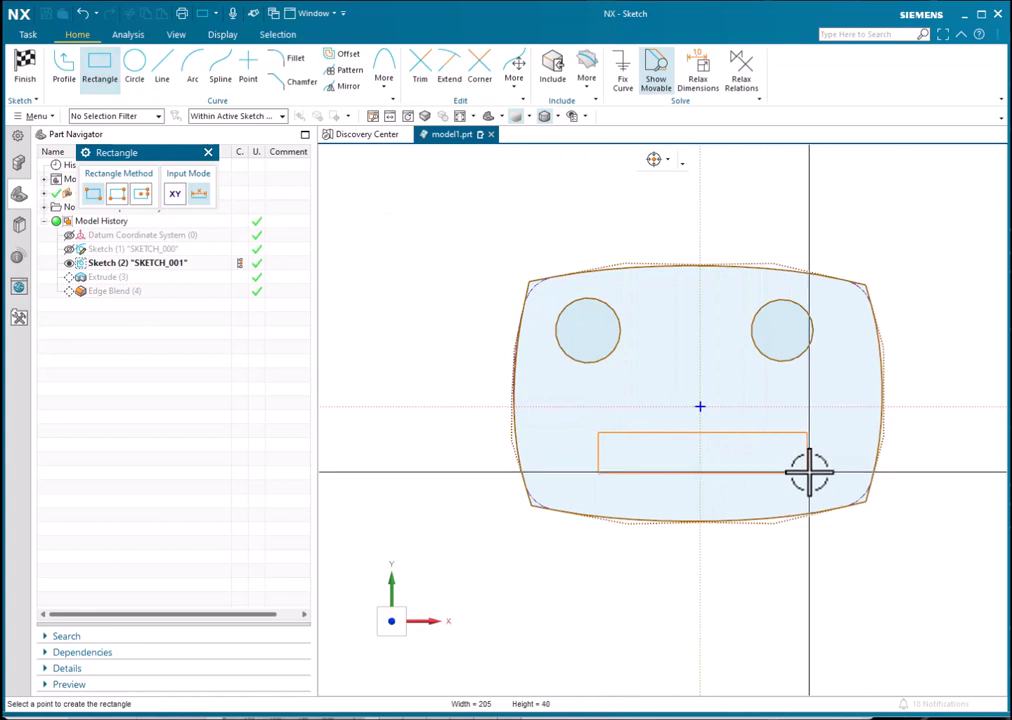
left_click(808, 472)
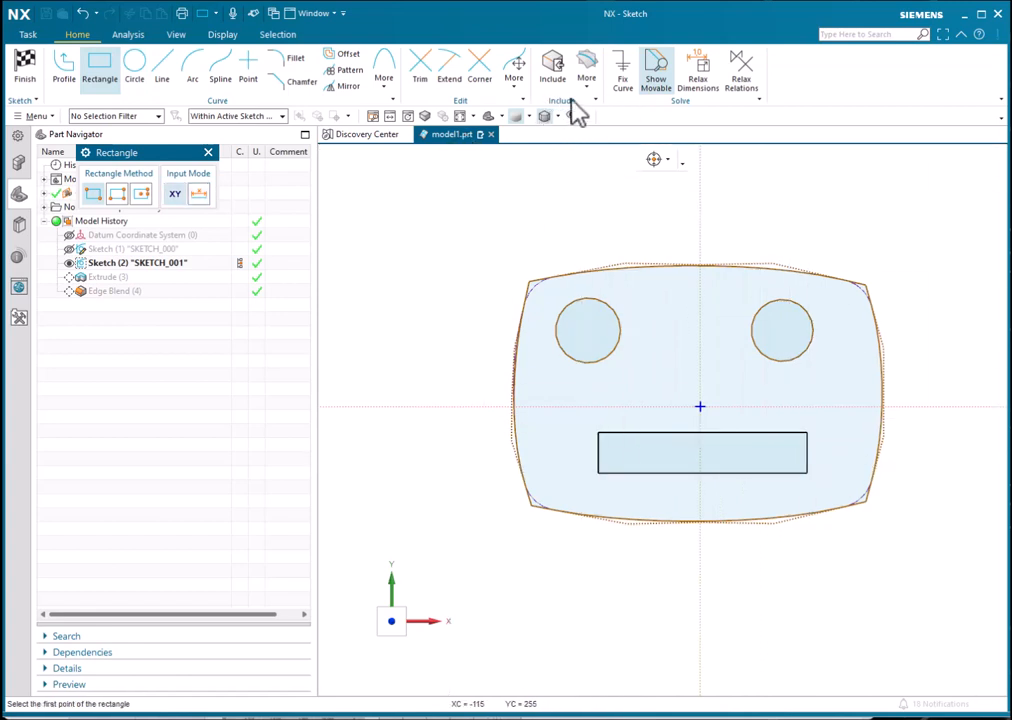
Step: Use Move Curve with Distance motion to shift the outline, both circles and the rectangle 200 mm along the positive X axis
left_click(514, 72)
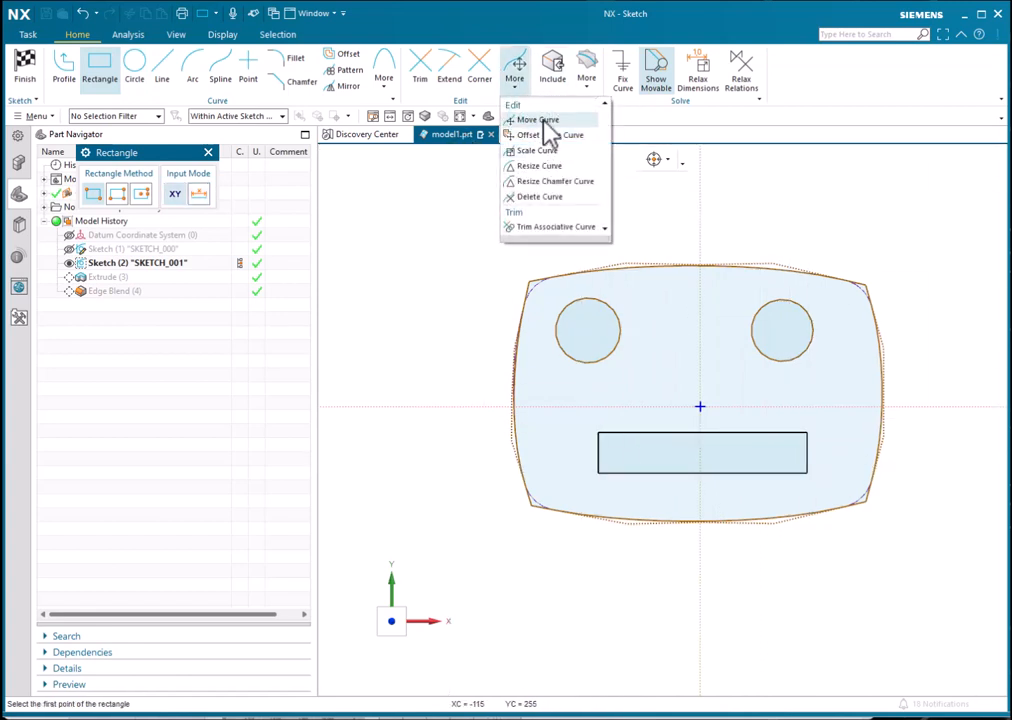
left_click(539, 120)
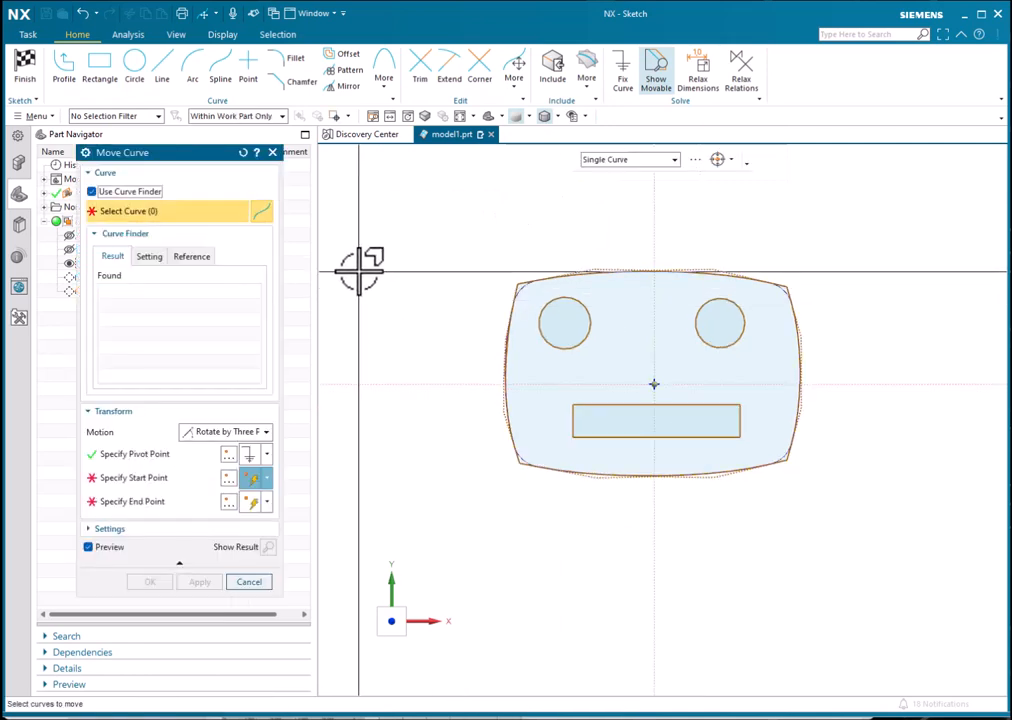
left_click_drag(443, 249, 864, 532)
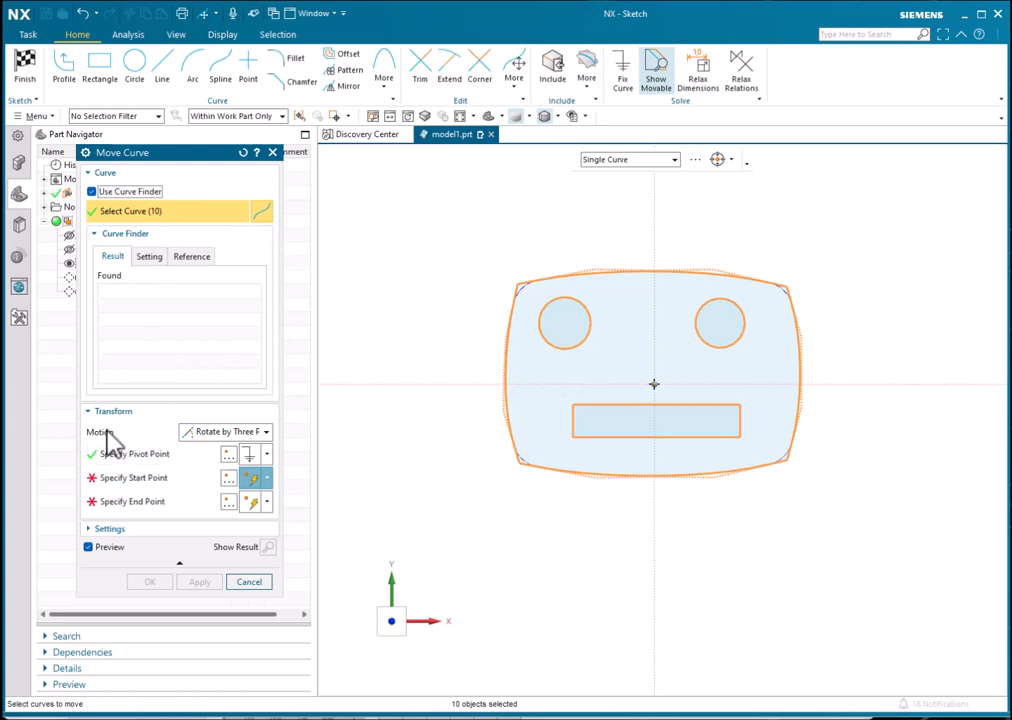
left_click(240, 438)
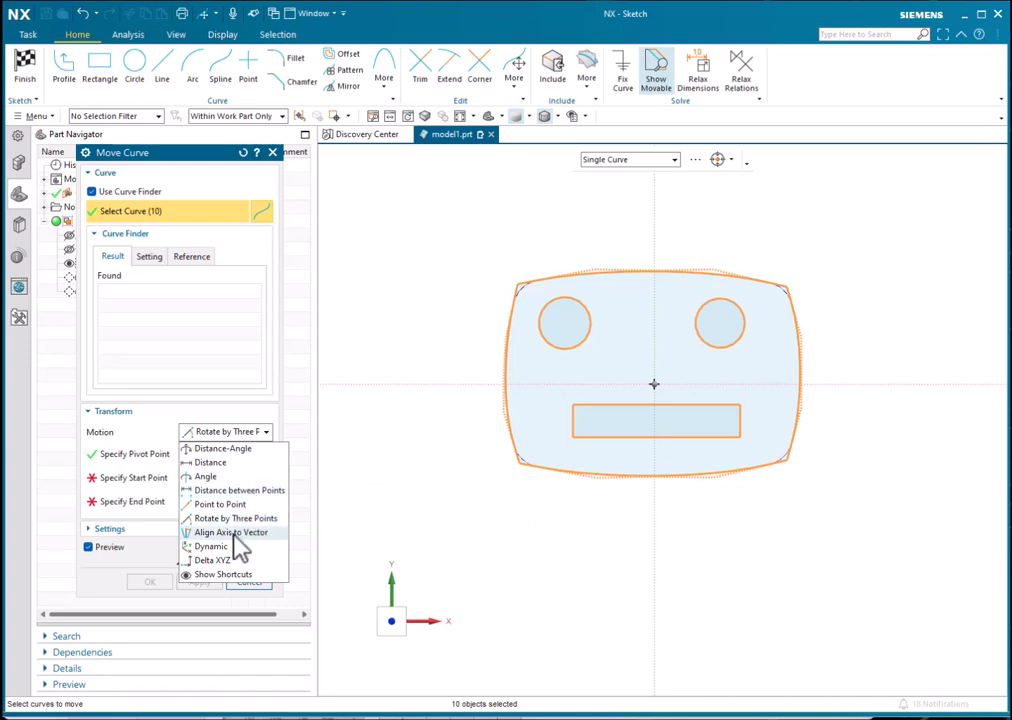
left_click(214, 464)
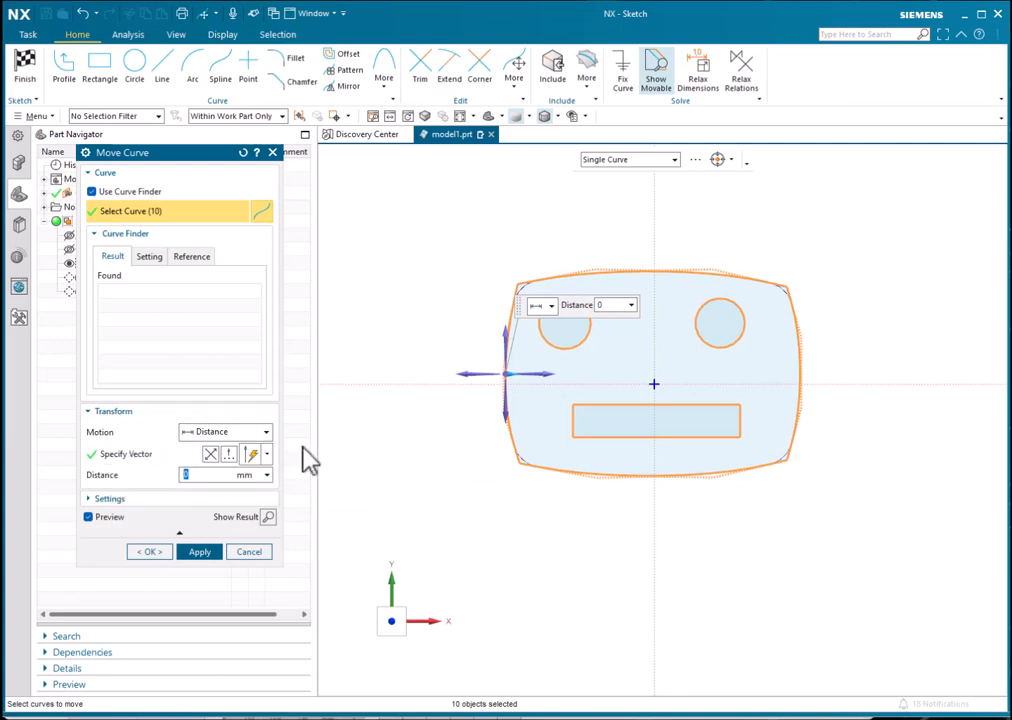
scroll(445, 422, "down", 2)
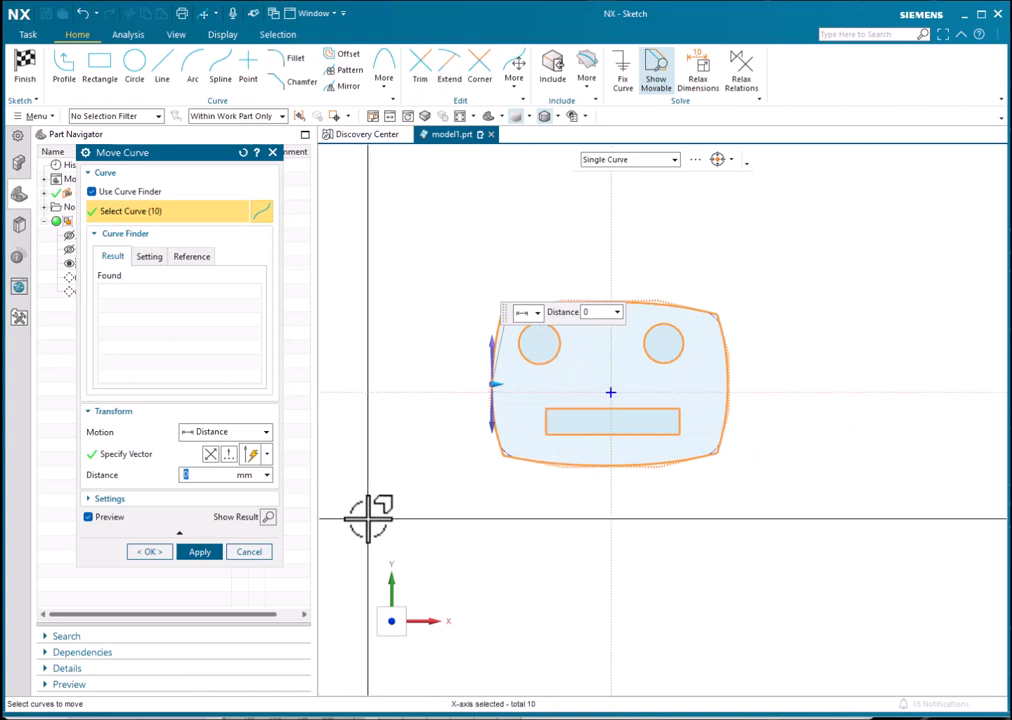
type("50")
key("Return")
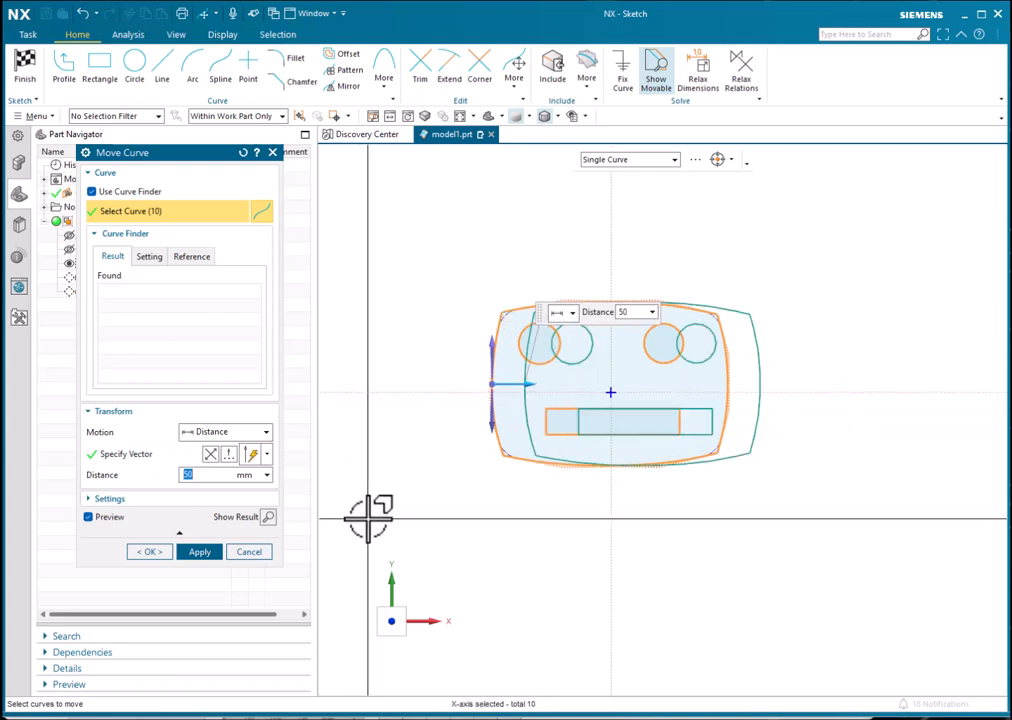
type("150")
key("Return")
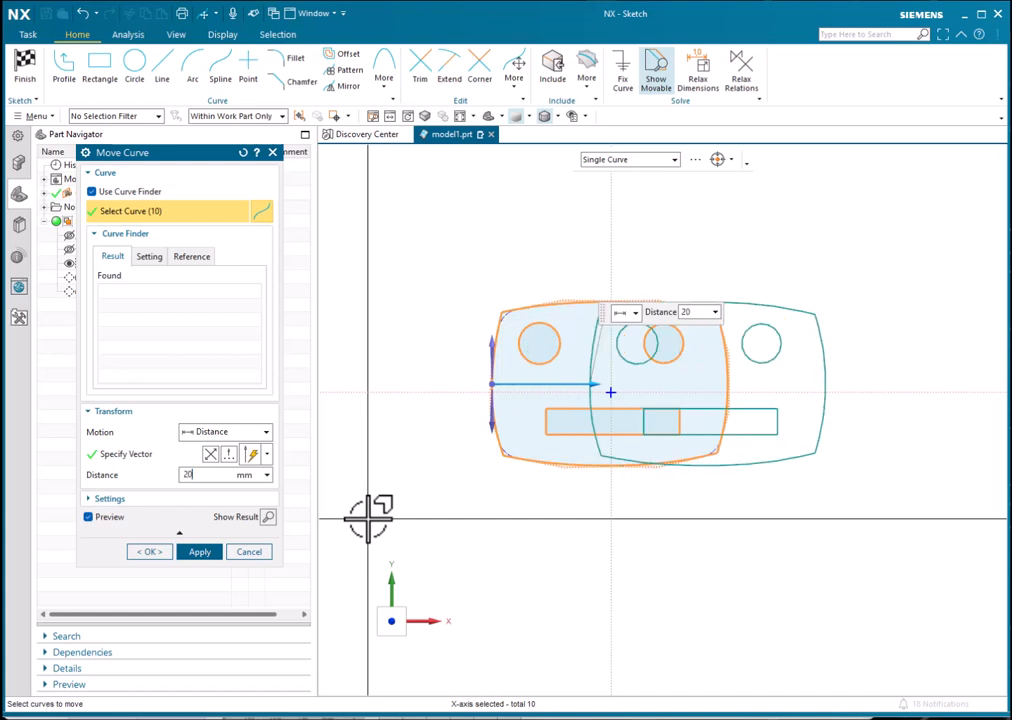
type("200")
key("Return")
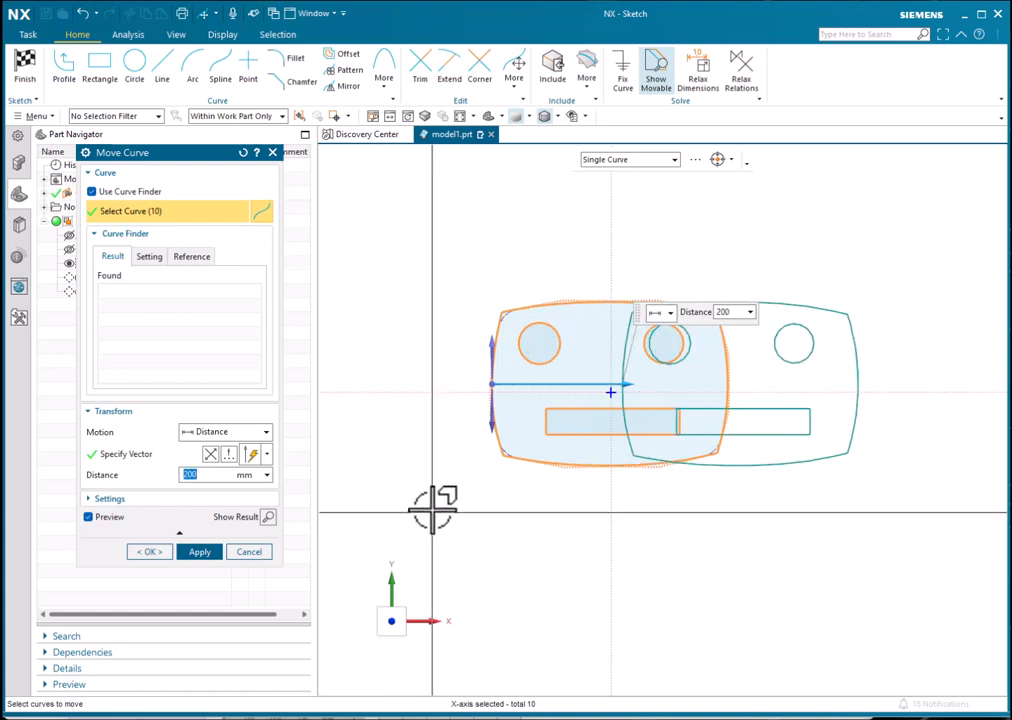
left_click(200, 552)
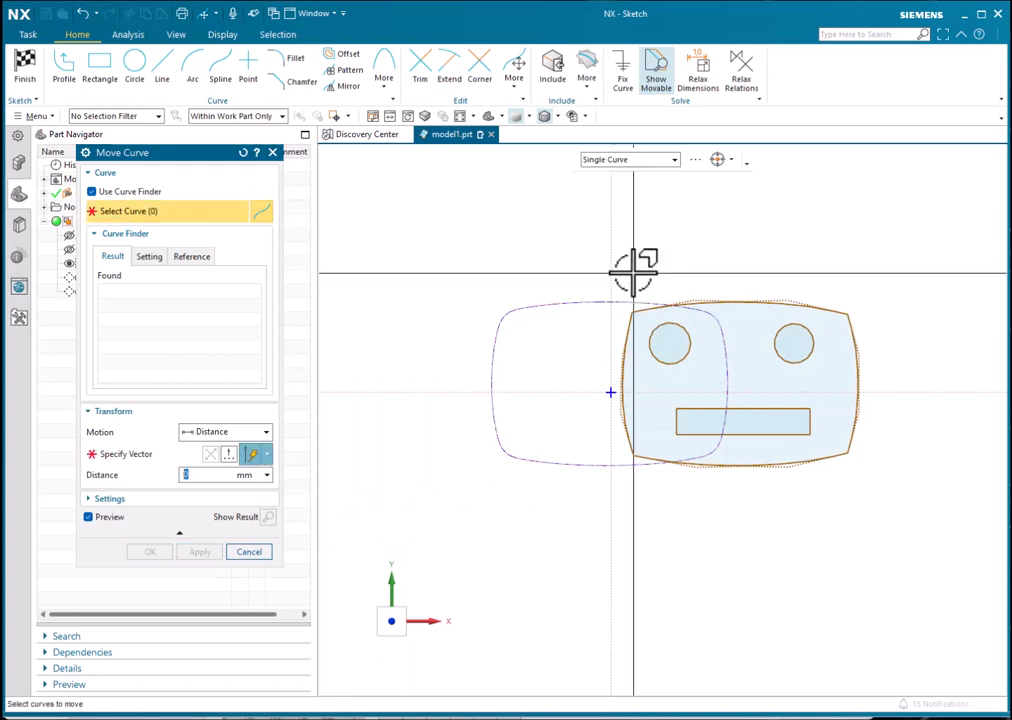
Step: Move the outline, both circles and the rectangle 150 mm along the positive Y axis
left_click_drag(621, 270, 882, 499)
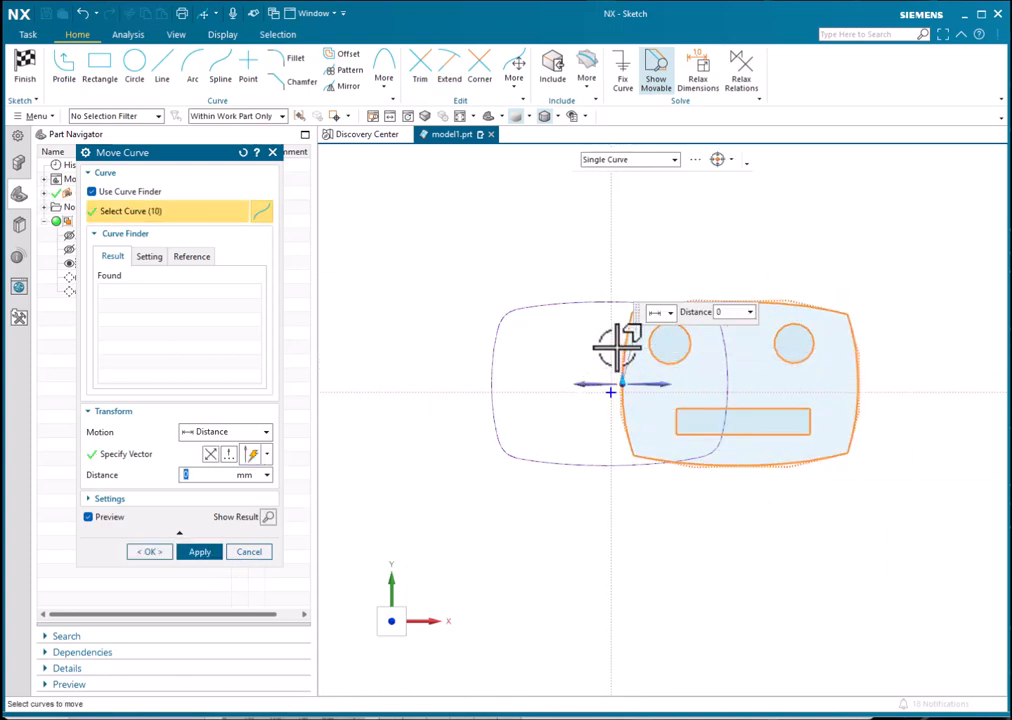
left_click(615, 346)
type("150")
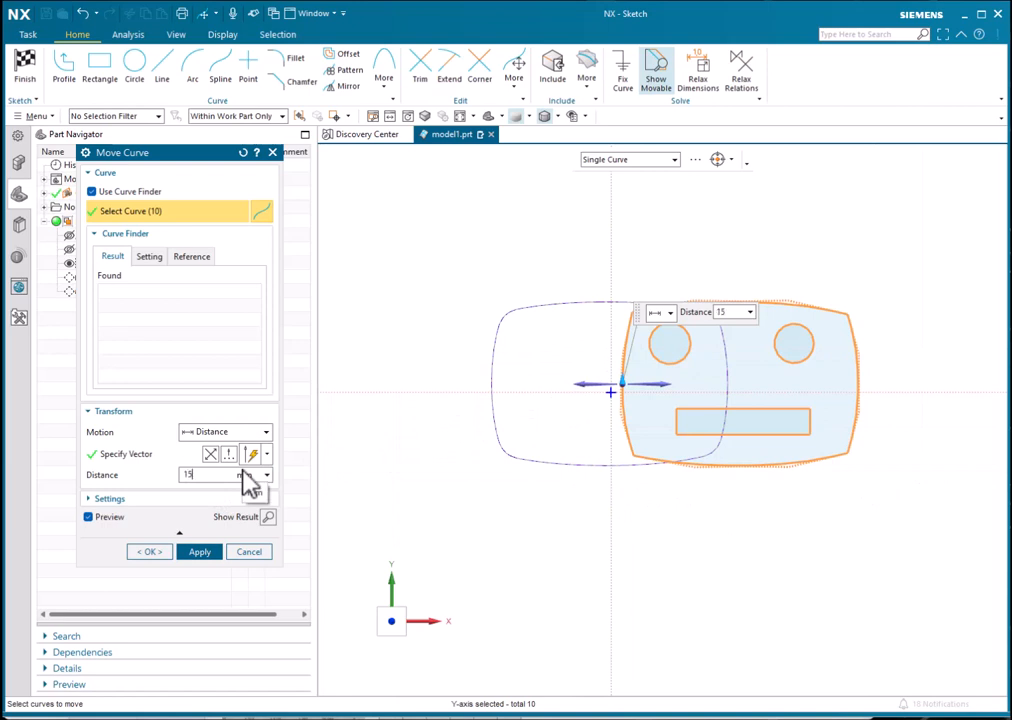
key("Return")
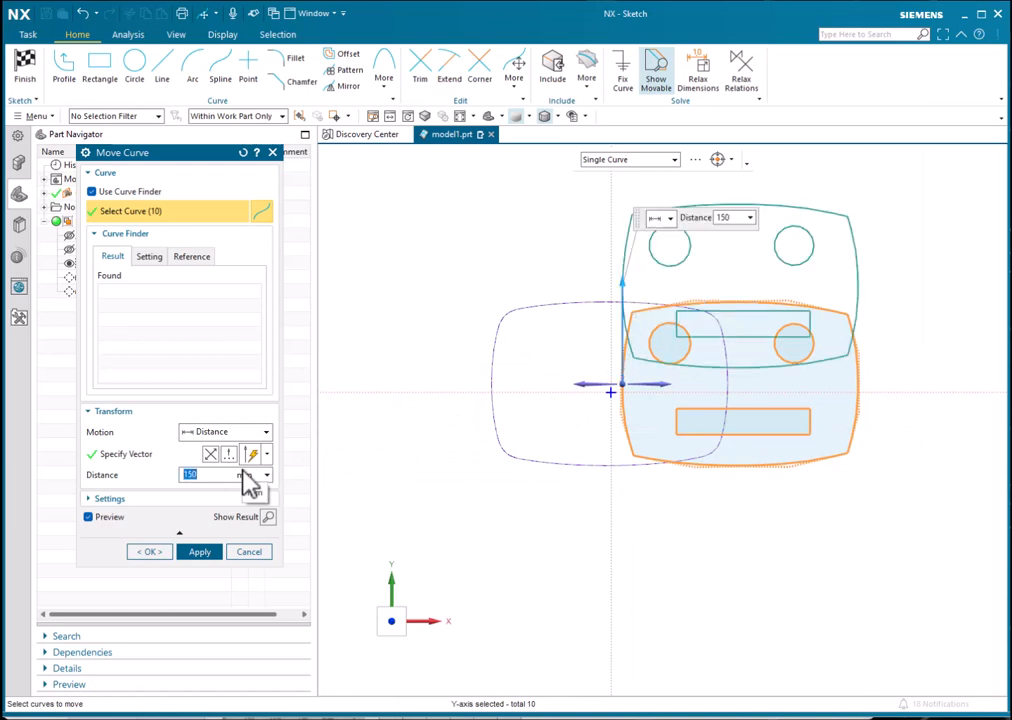
left_click(203, 553)
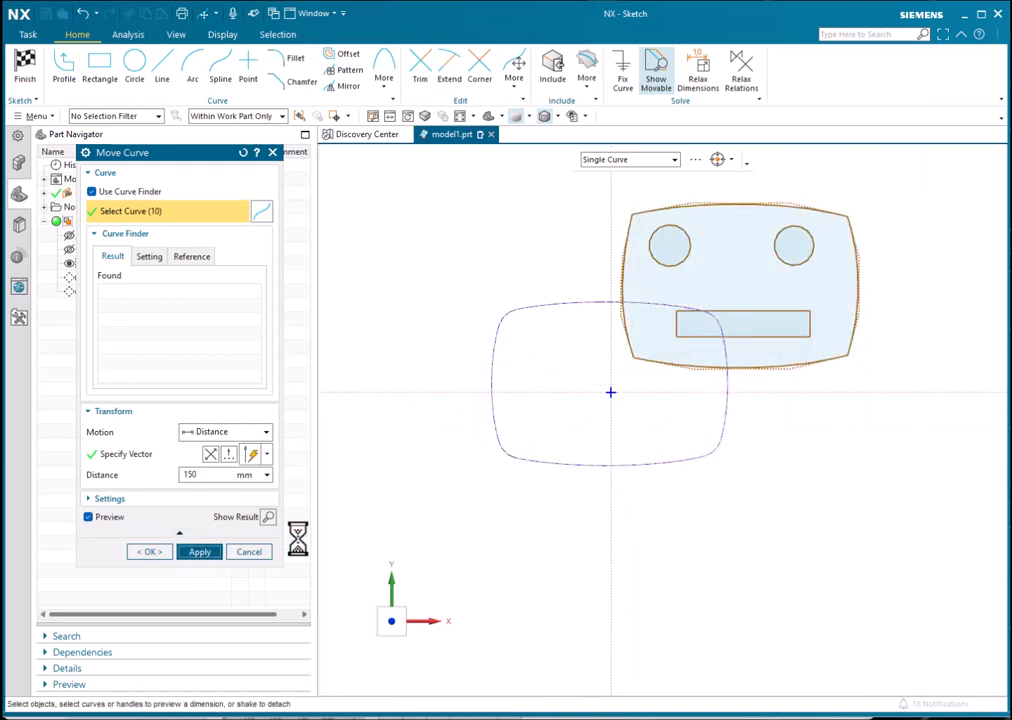
Step: Move all the sketch curves with Point to Point motion, from the outline's lower-left corner to the sketch origin
scroll(565, 475, "down", 1)
scroll(736, 250, "up", 3)
scroll(655, 285, "down", 1)
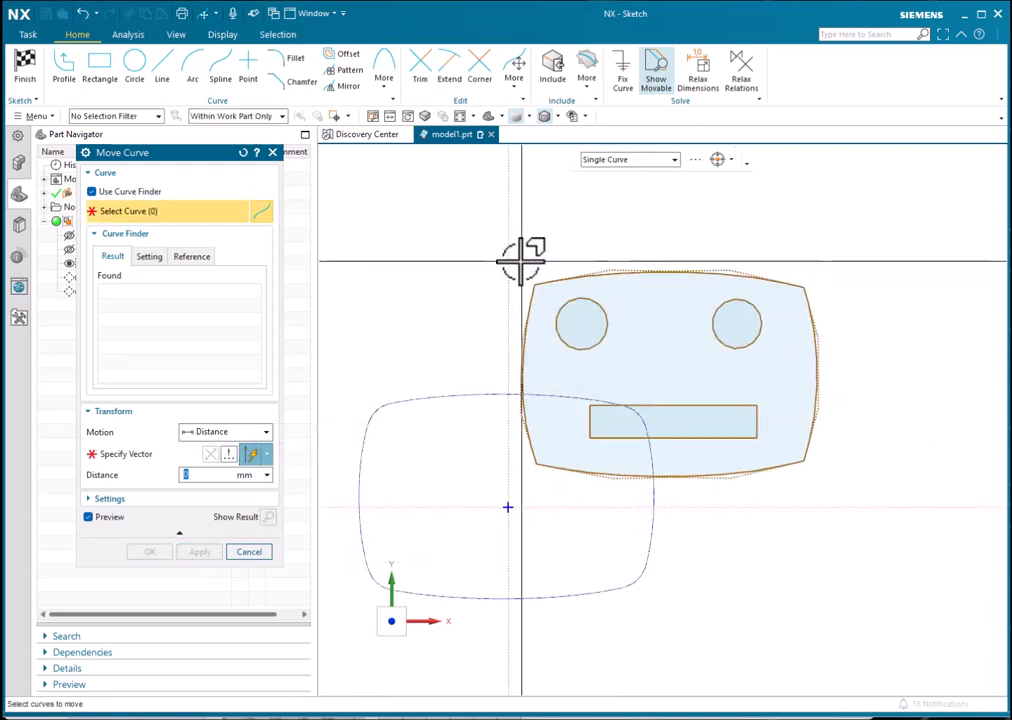
mouse_move(519, 262)
left_mouse_down()
mouse_move(716, 361)
mouse_move(893, 472)
mouse_move(891, 486)
left_mouse_up()
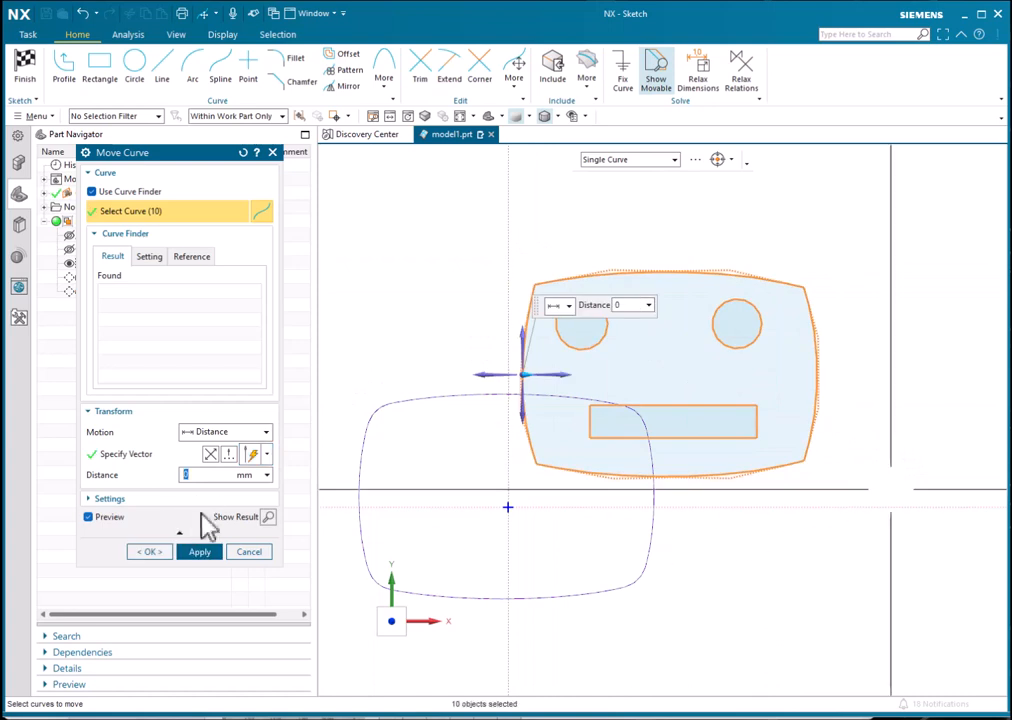
left_click(227, 439)
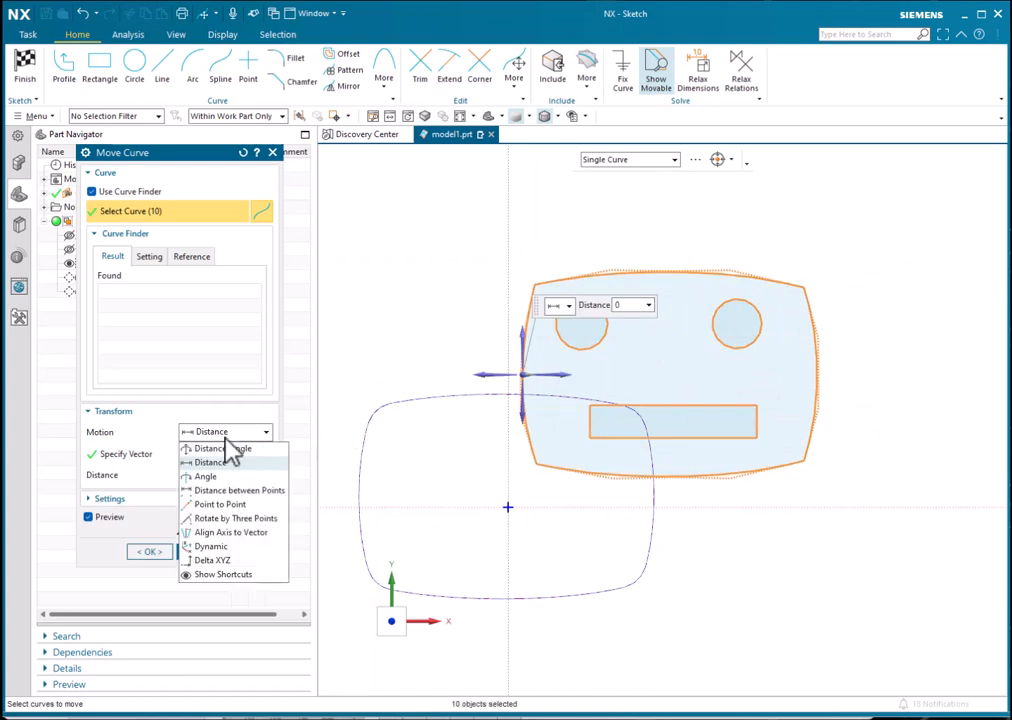
left_click(221, 505)
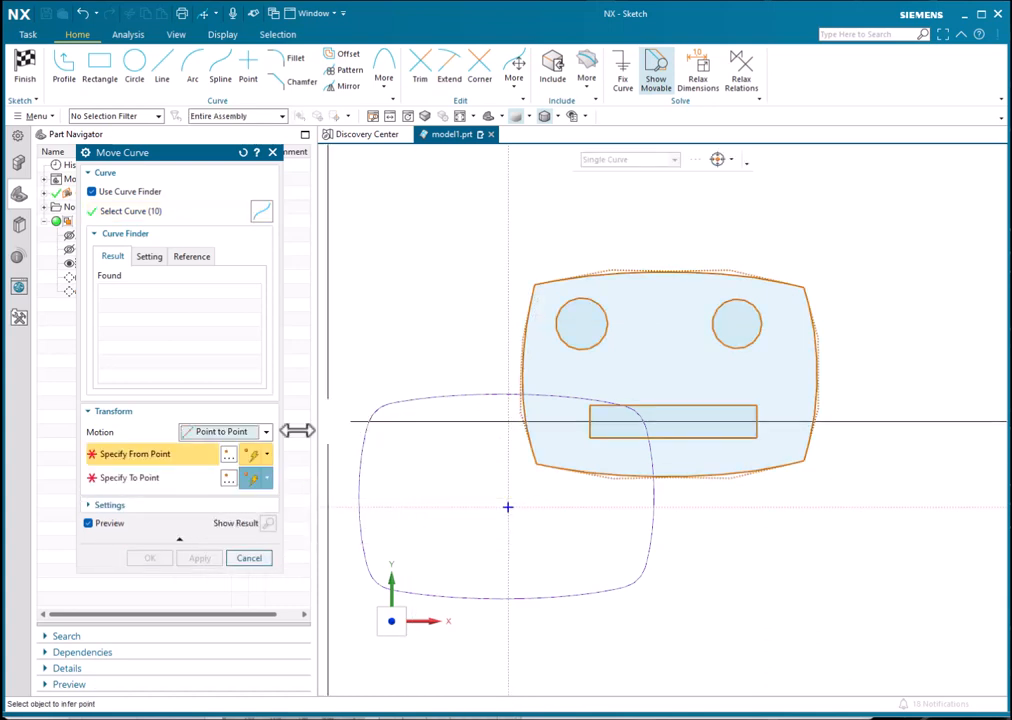
left_click(536, 464)
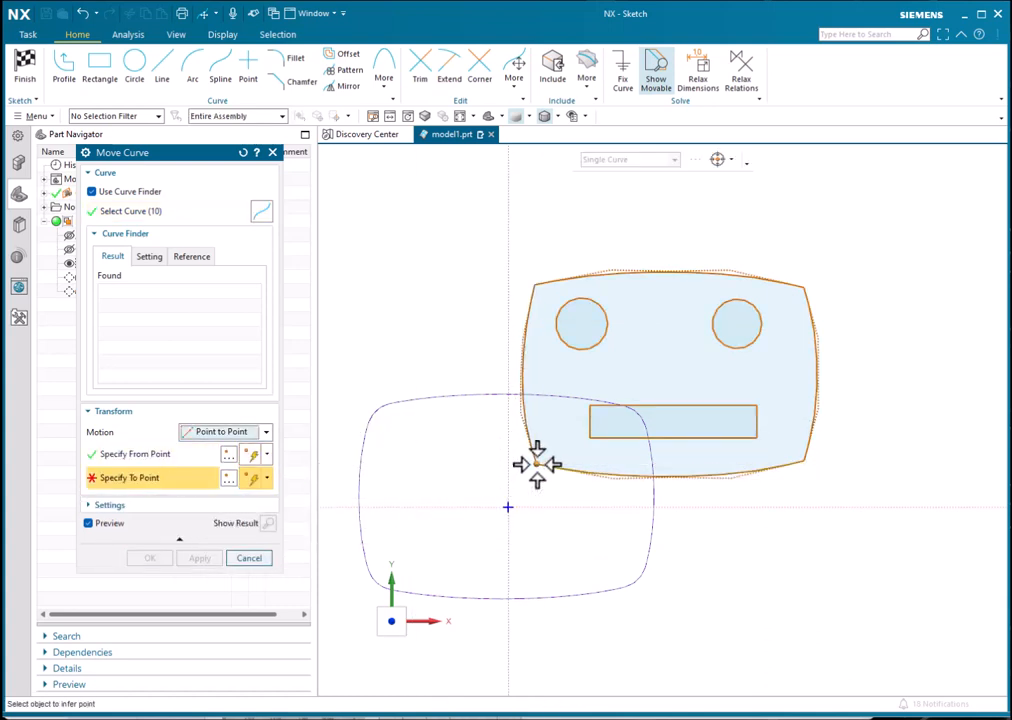
left_click(508, 507)
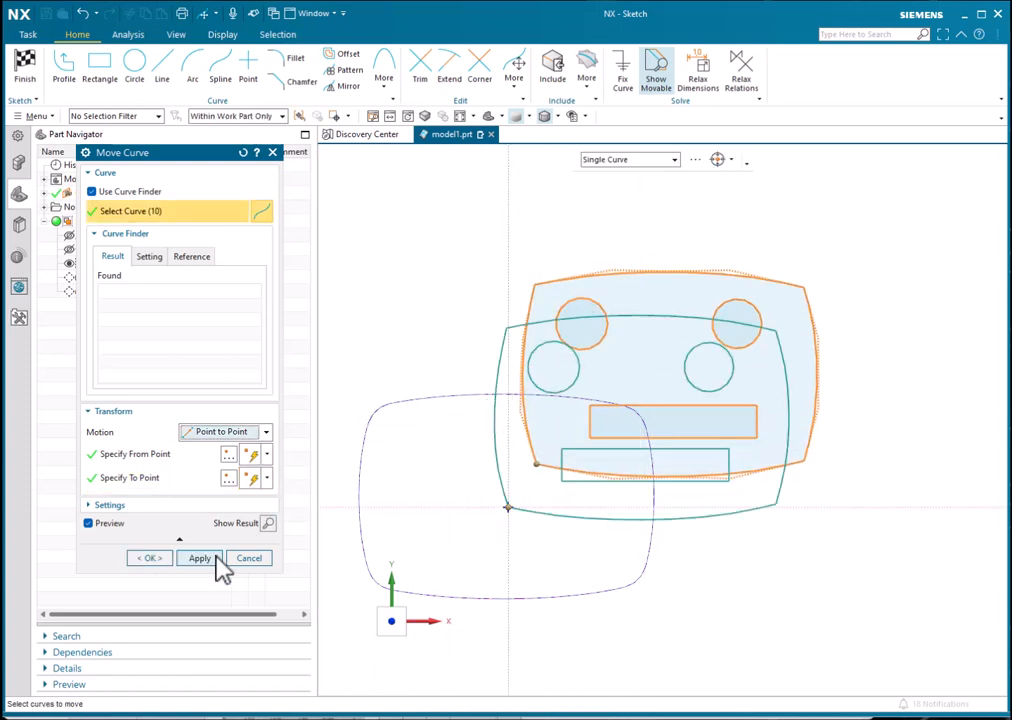
left_click(200, 558)
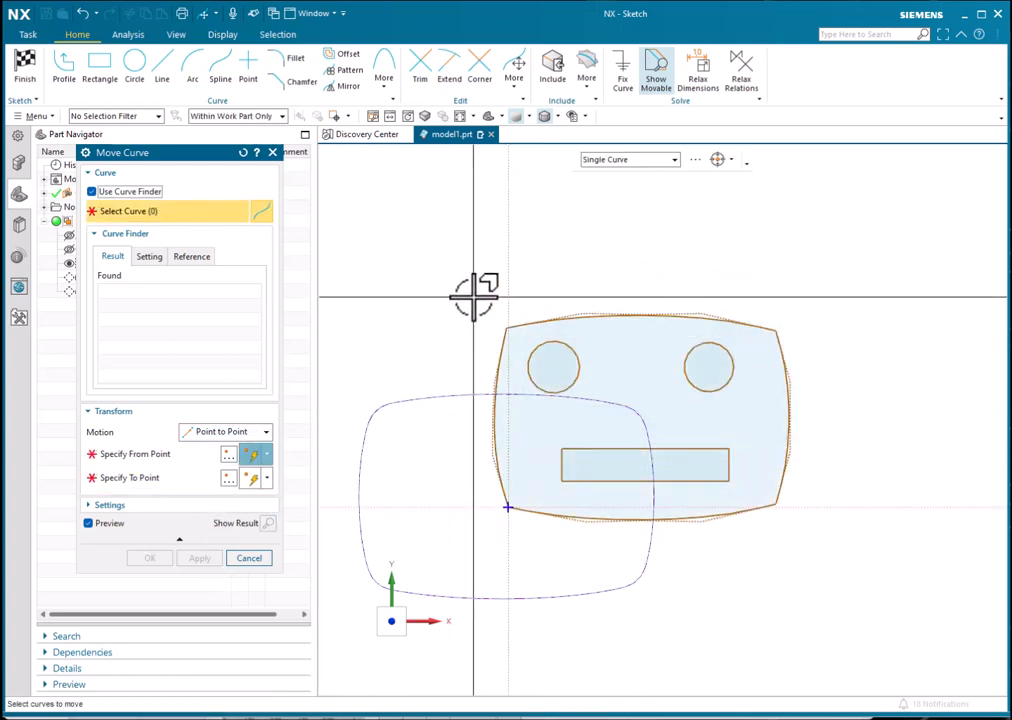
Step: Set up an Angle motion for the outline, both circles and the rectangle, rotating 45° about the right circle's centre
left_click_drag(788, 537, 768, 553)
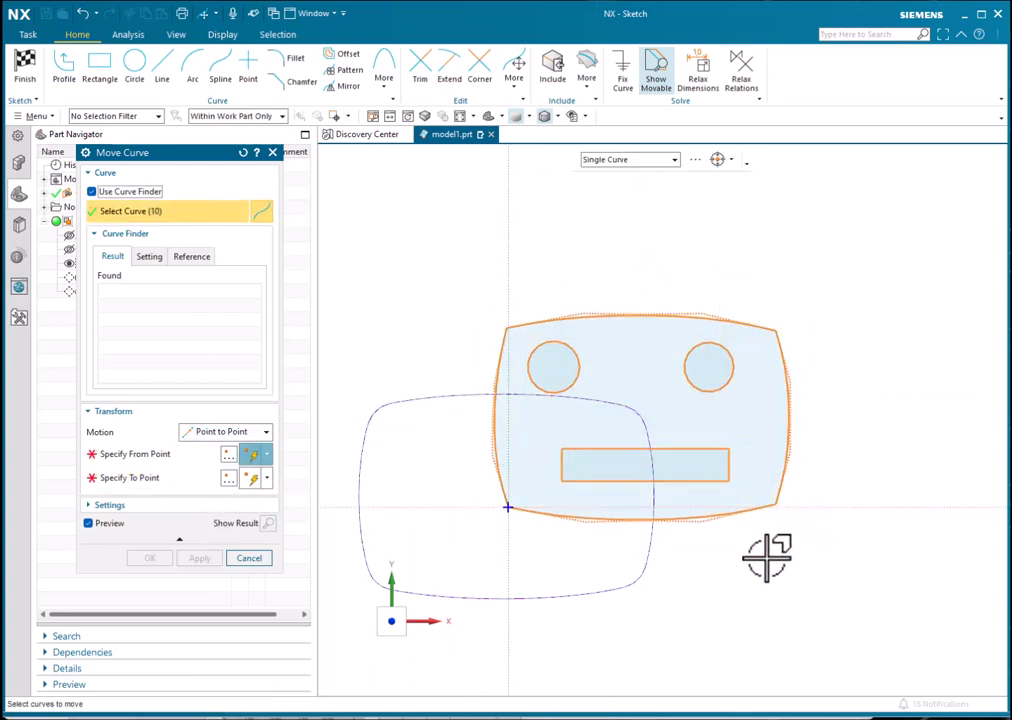
left_click(210, 435)
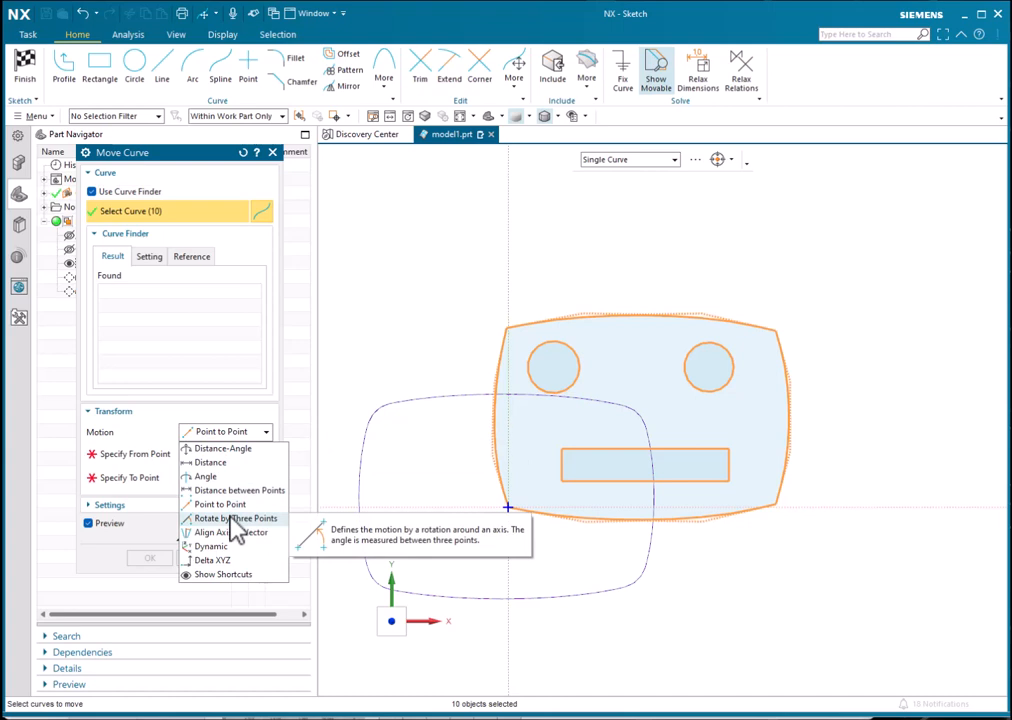
left_click(208, 477)
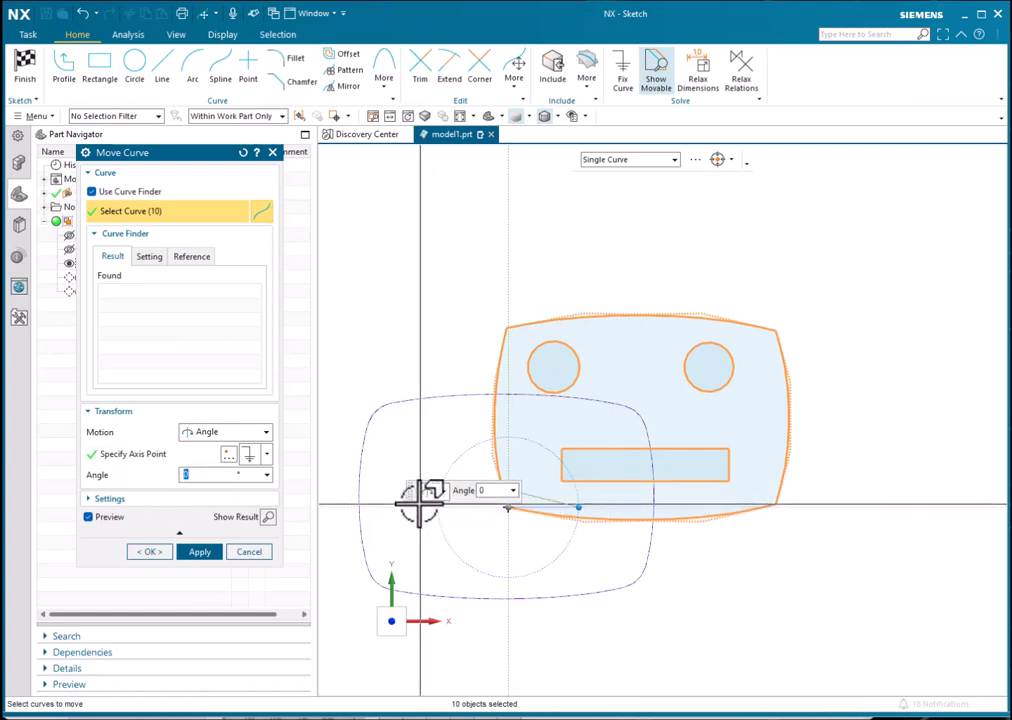
left_click(134, 455)
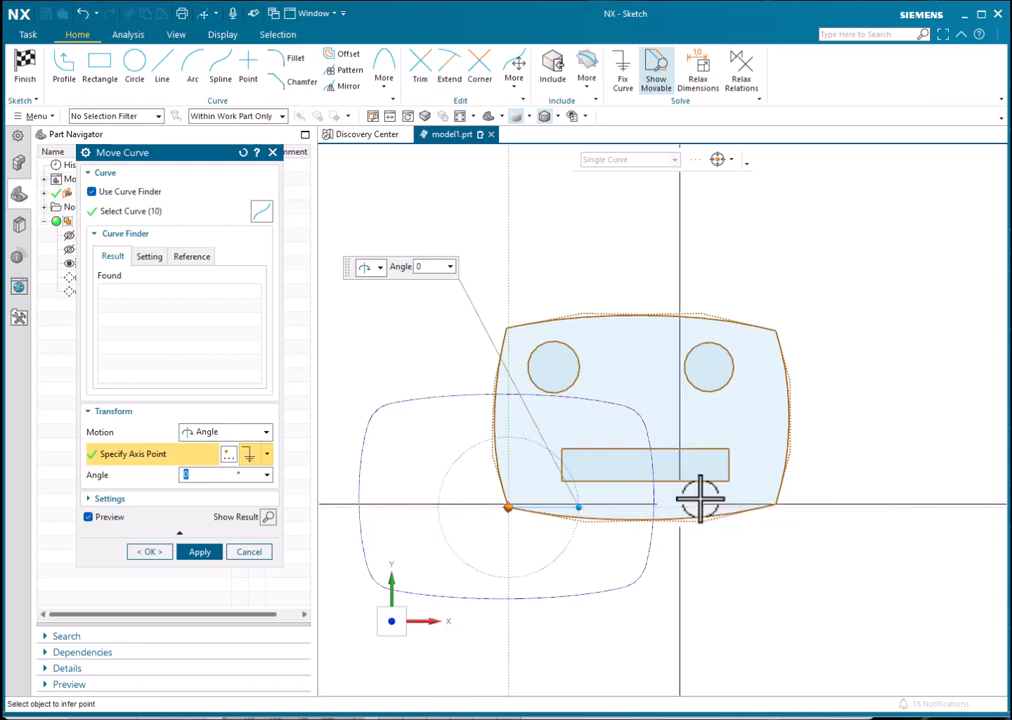
left_click(726, 380)
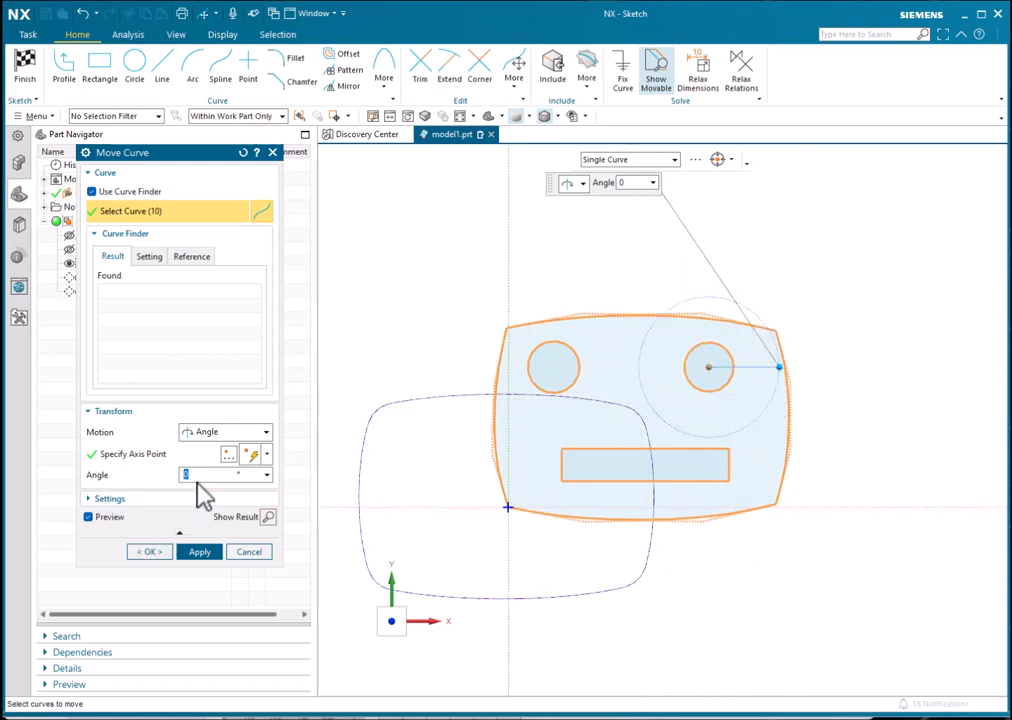
left_click(216, 477)
type("45")
key("Return")
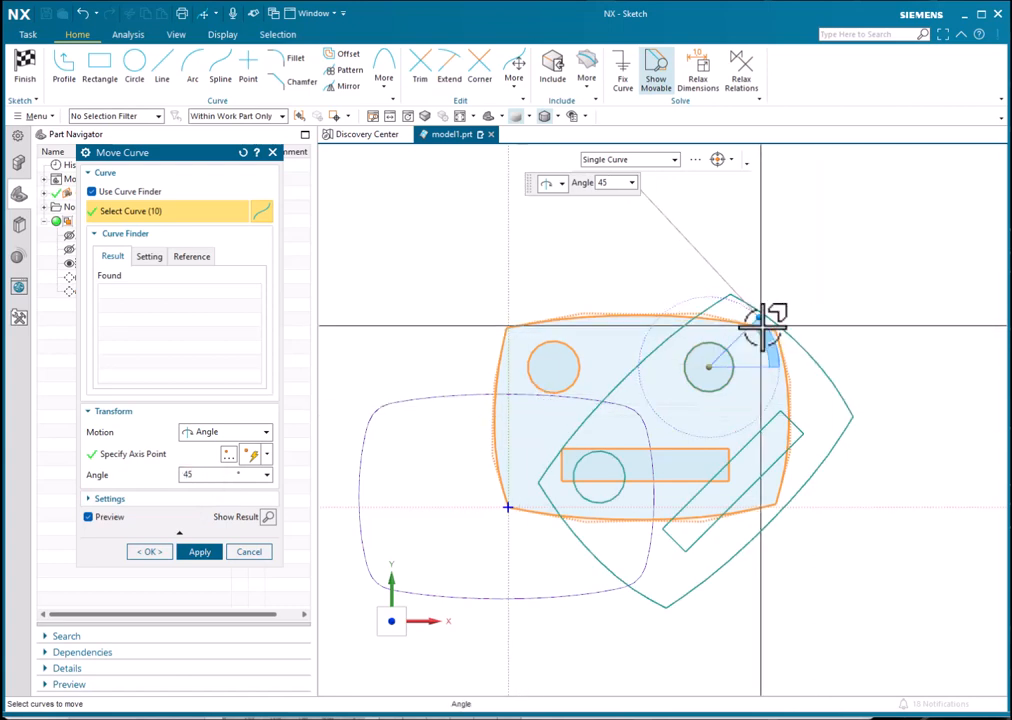
Step: Swing the rotation clockwise so the outline tilts downward to the right, apply it and close Move Curve
left_click_drag(763, 323, 789, 421)
left_click(199, 551)
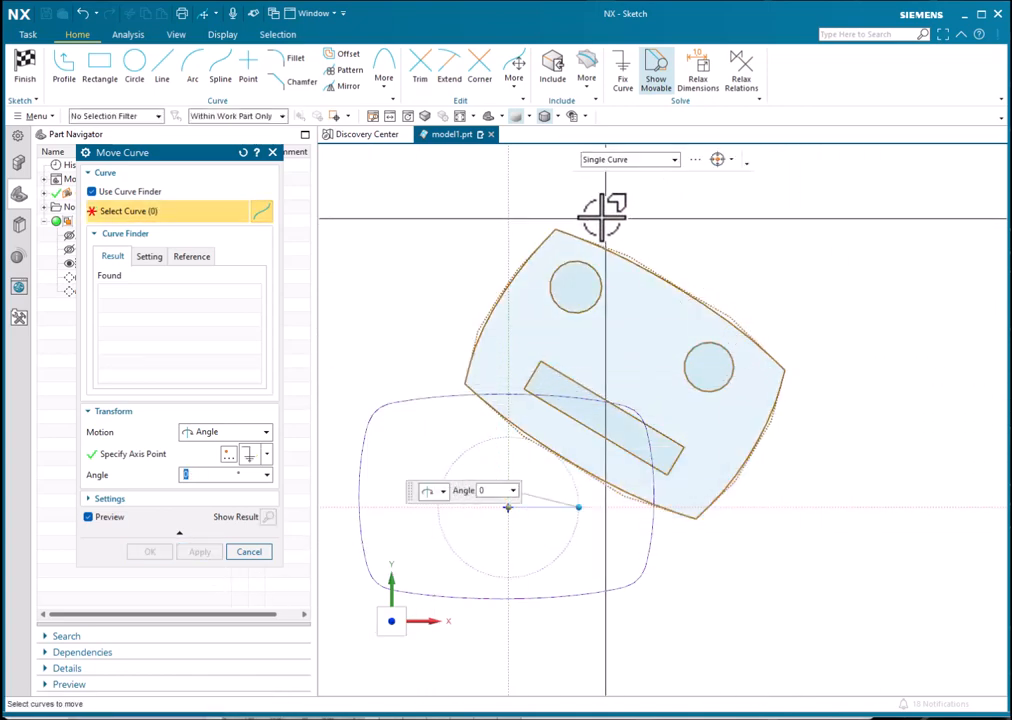
left_click(249, 551)
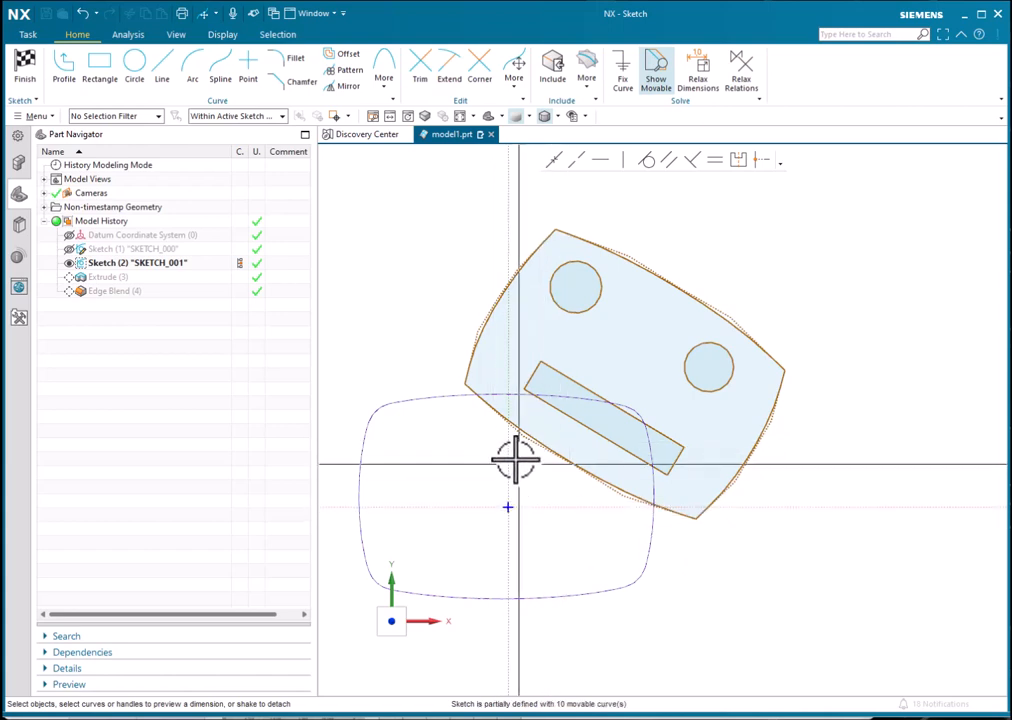
left_click_drag(467, 381, 680, 512)
left_click(822, 510)
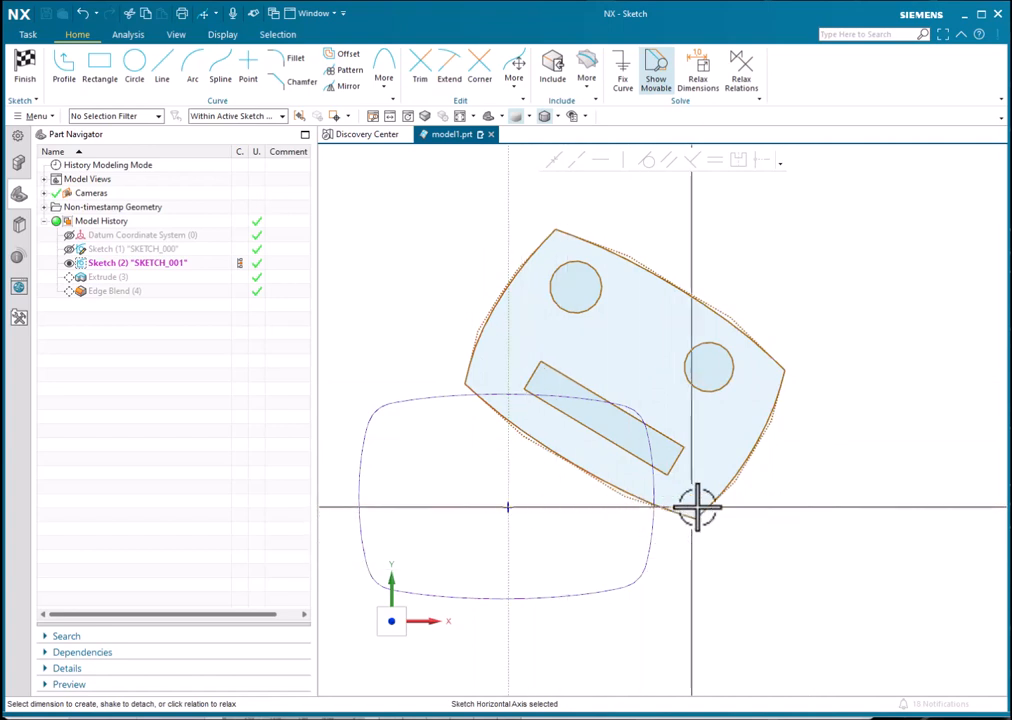
key("Escape")
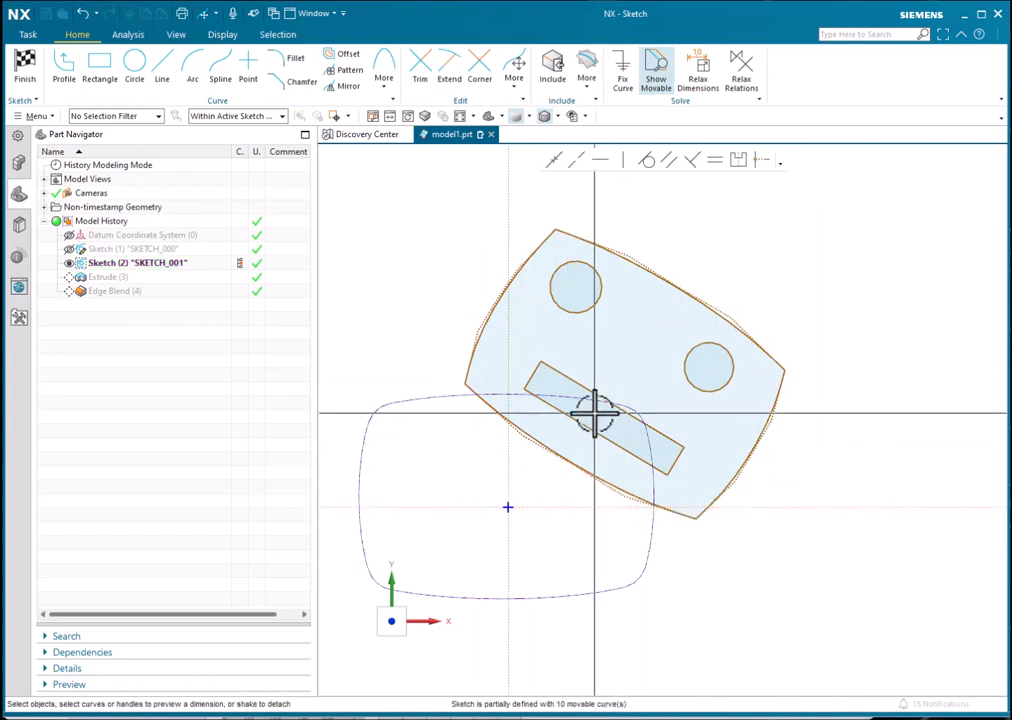
Step: Move all the sketch curves with Point to Point motion, from the rotated outline's left corner to the sketch origin
left_click(515, 80)
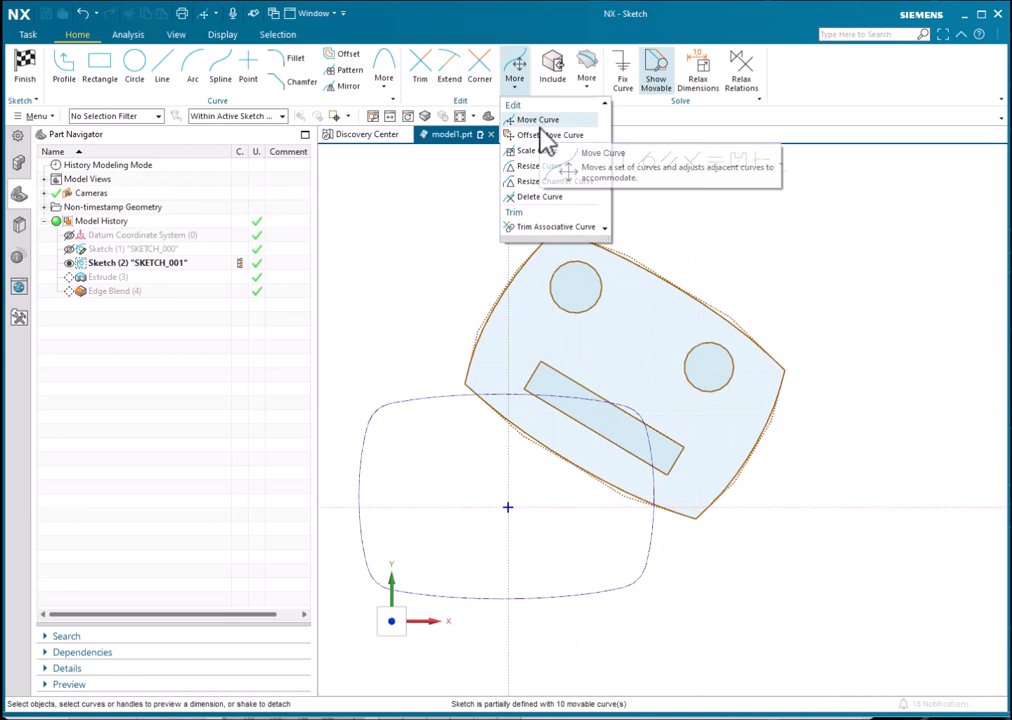
left_click(540, 121)
mouse_move(760, 440)
left_mouse_down()
mouse_move(856, 538)
mouse_move(904, 510)
left_mouse_up()
left_click(220, 432)
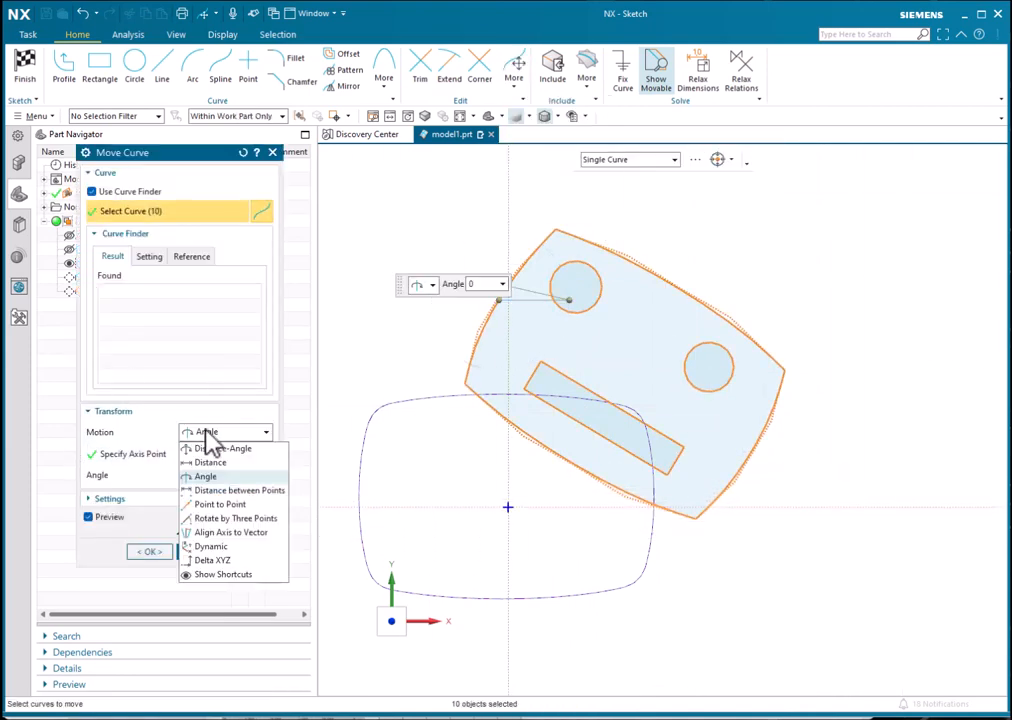
left_click(220, 505)
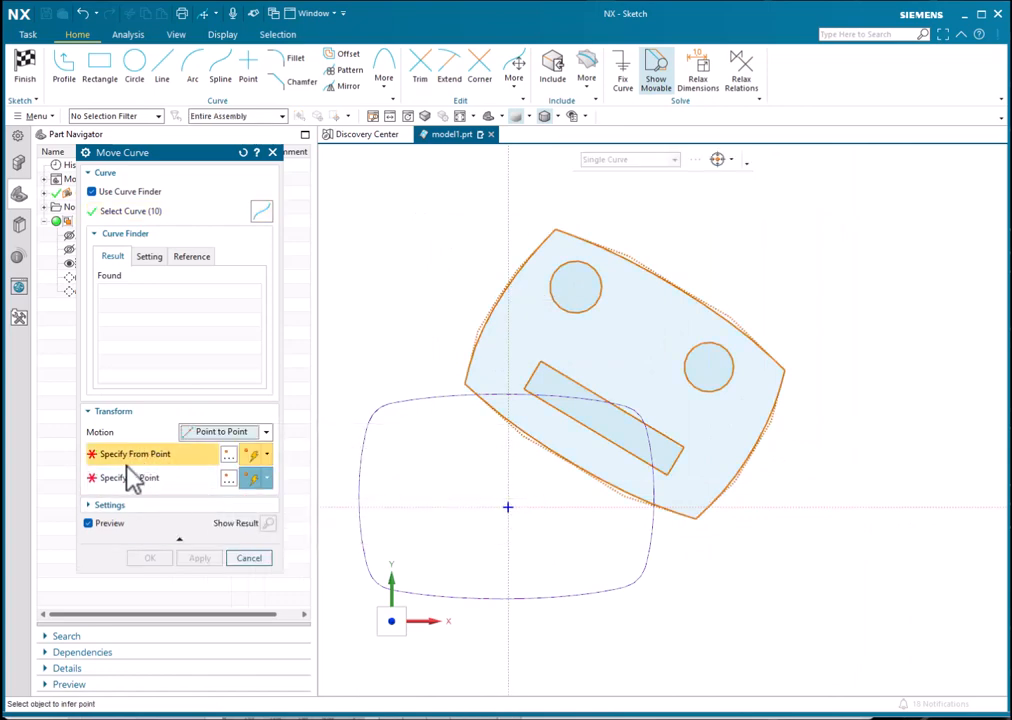
left_click(463, 384)
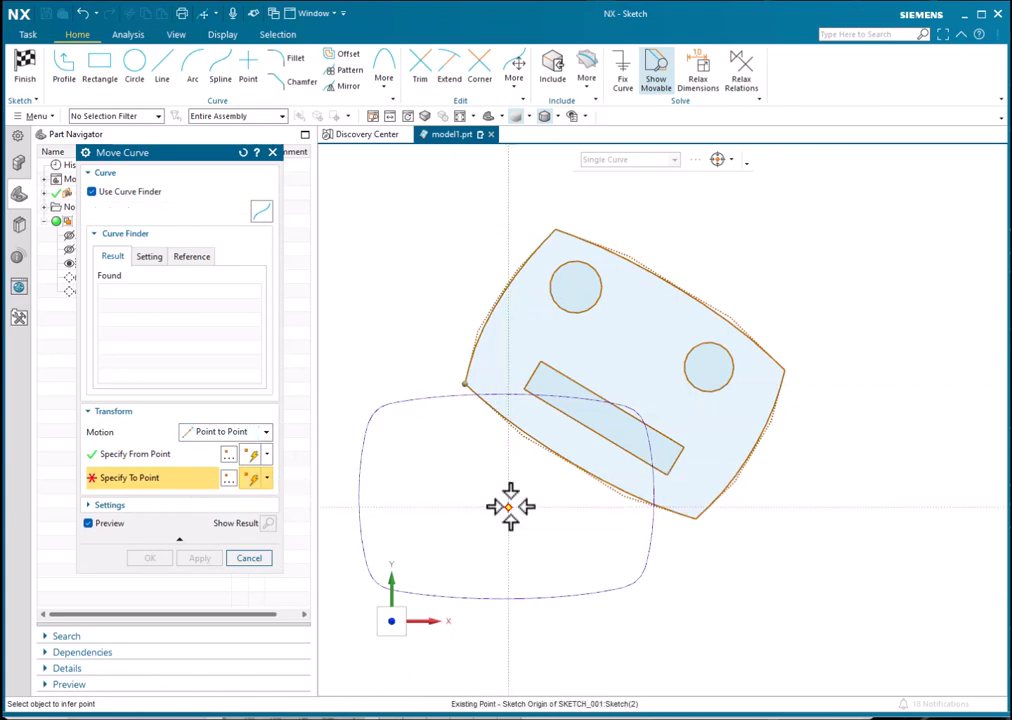
left_click(509, 507)
left_click(200, 558)
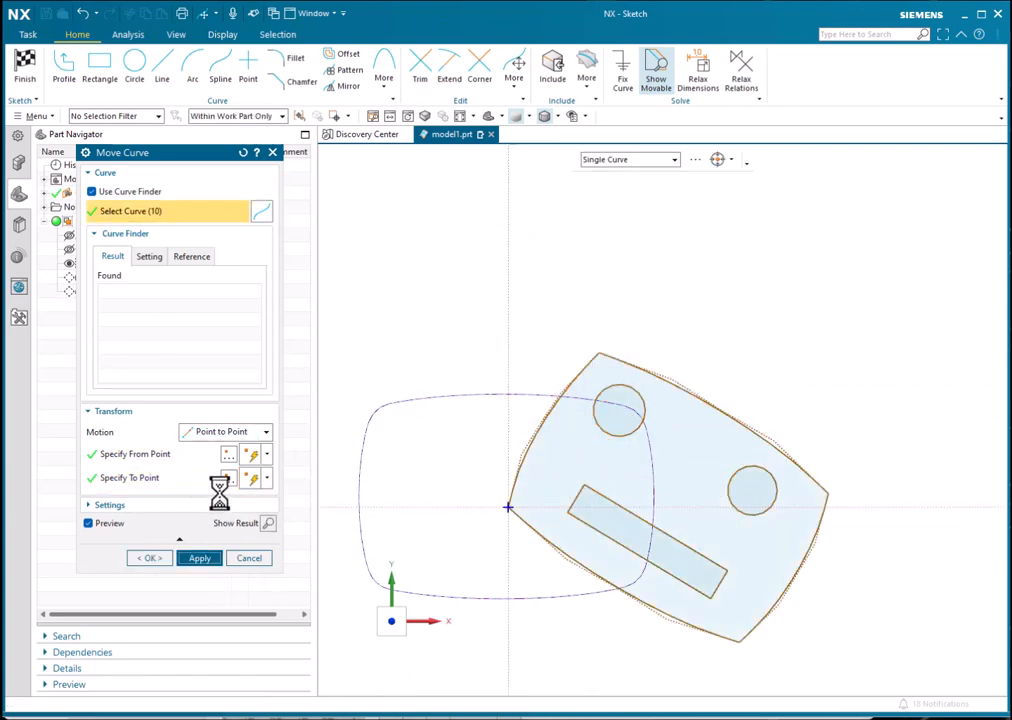
Step: Try a Rotate by Three Points motion on all the curves, pivoting at the outline's top corner with the sketch origin as start point
left_click(224, 434)
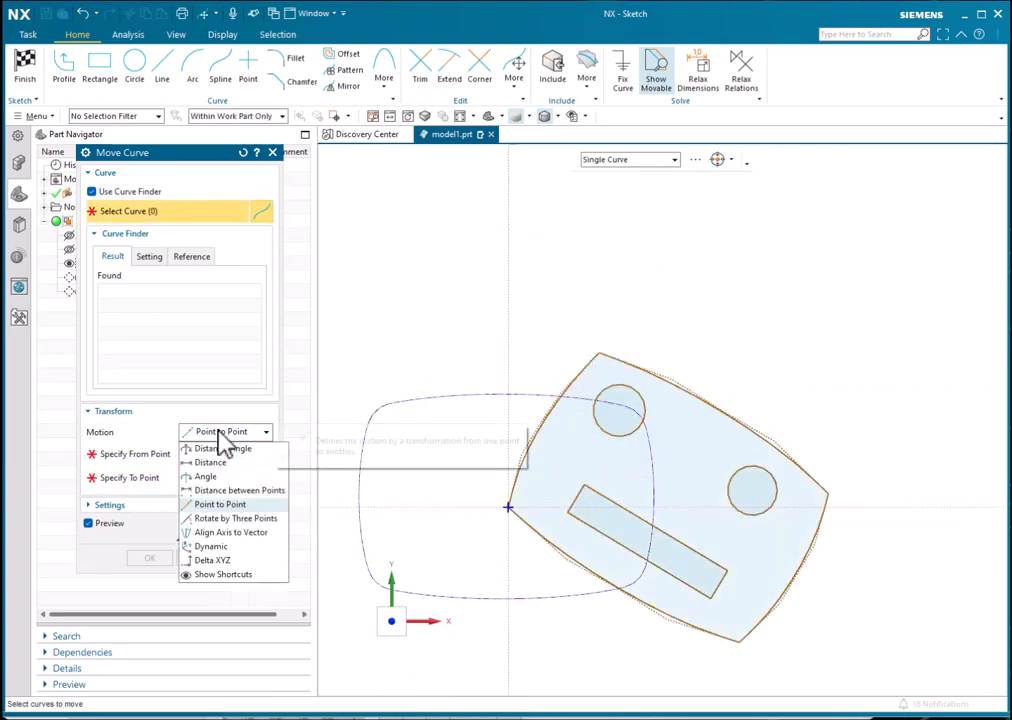
left_click(240, 518)
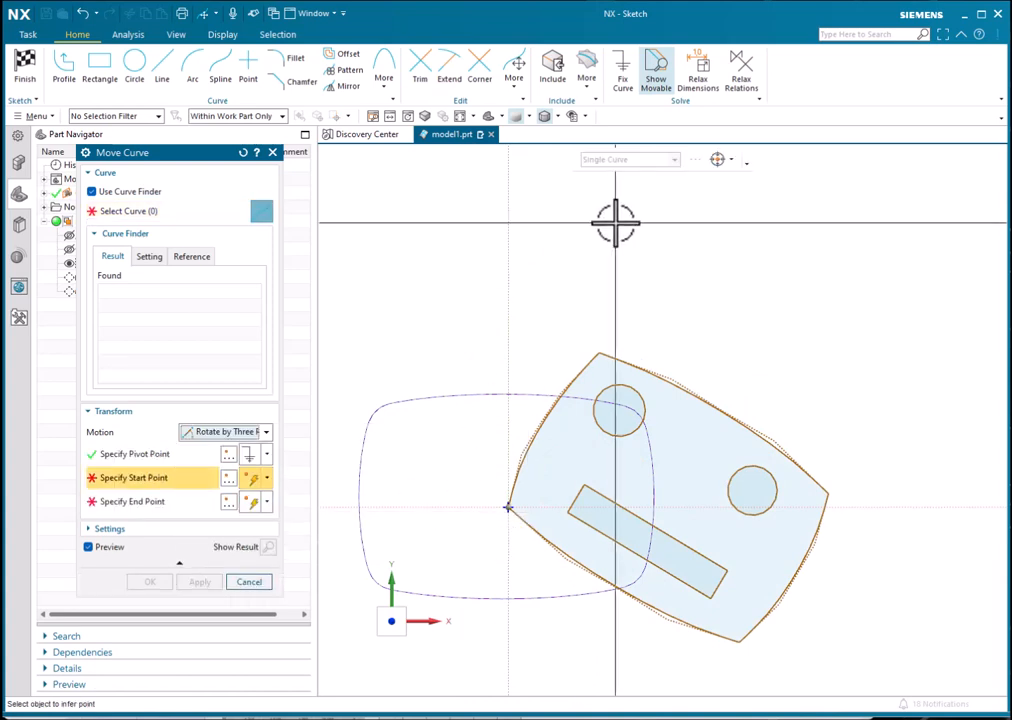
scroll(612, 219, "down", 2)
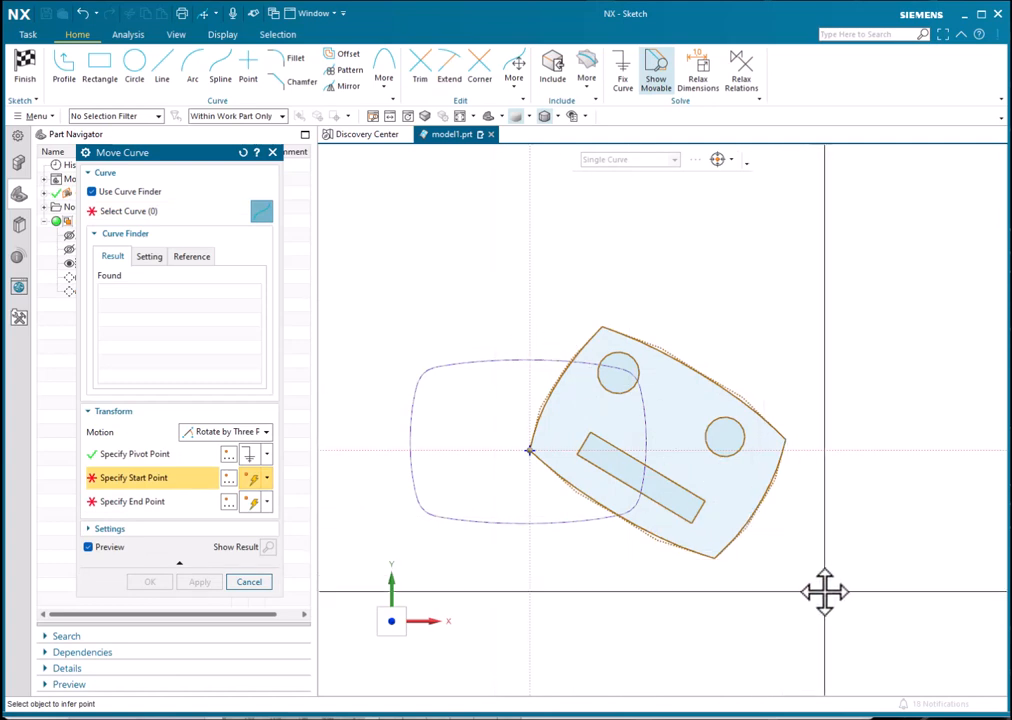
left_click(124, 213)
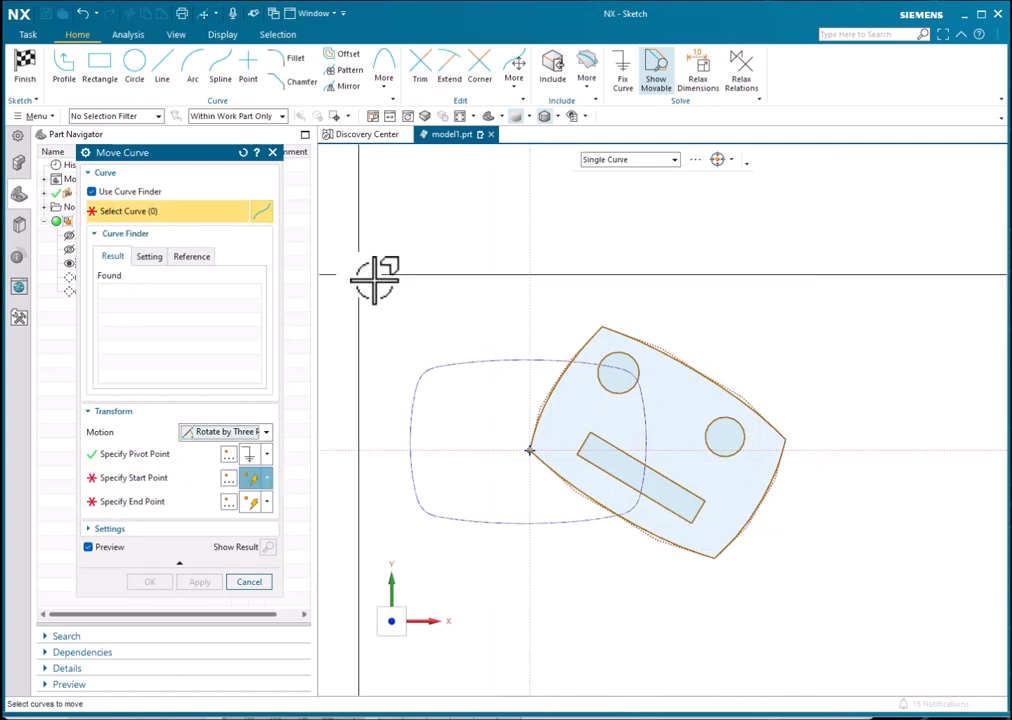
mouse_move(483, 300)
left_mouse_down()
mouse_move(718, 522)
mouse_move(824, 583)
left_mouse_up()
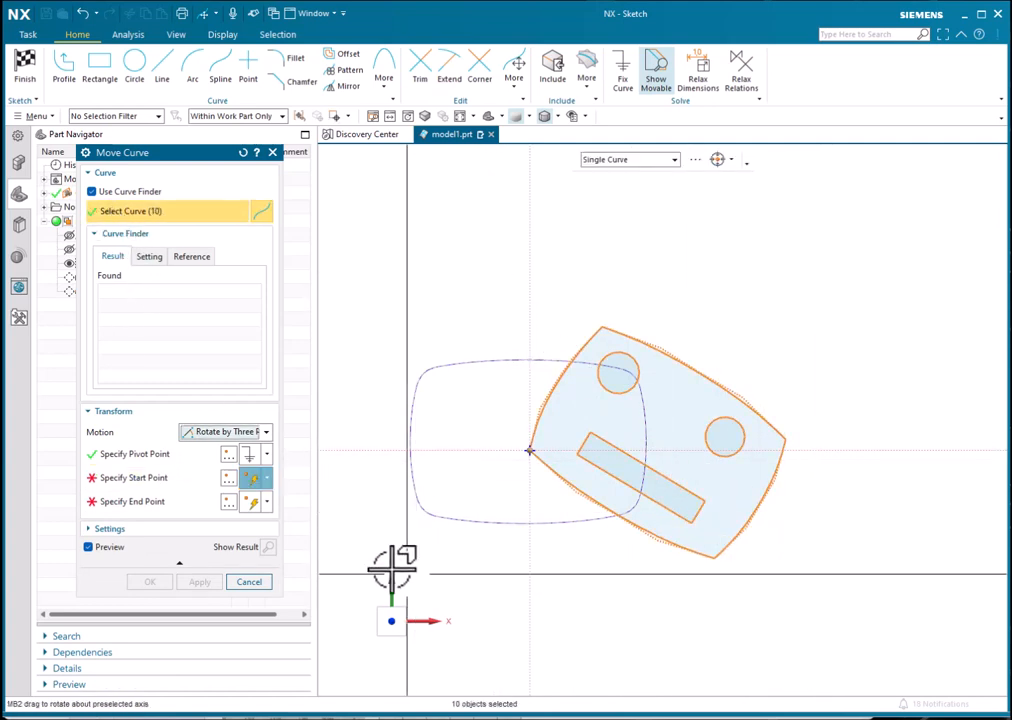
left_click(139, 456)
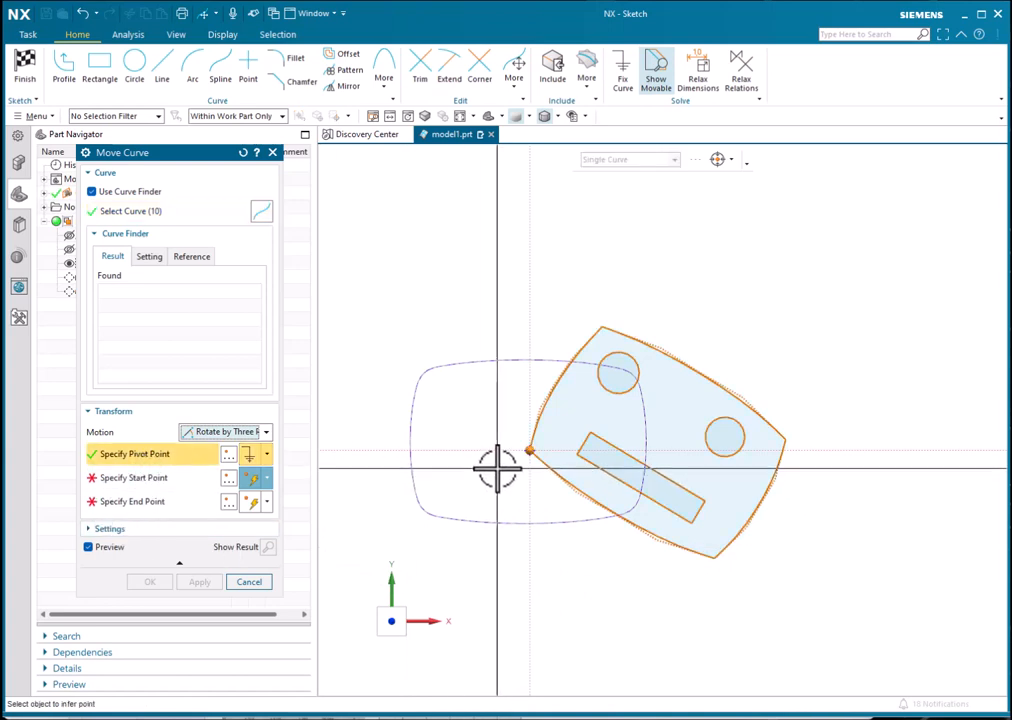
left_click(600, 327)
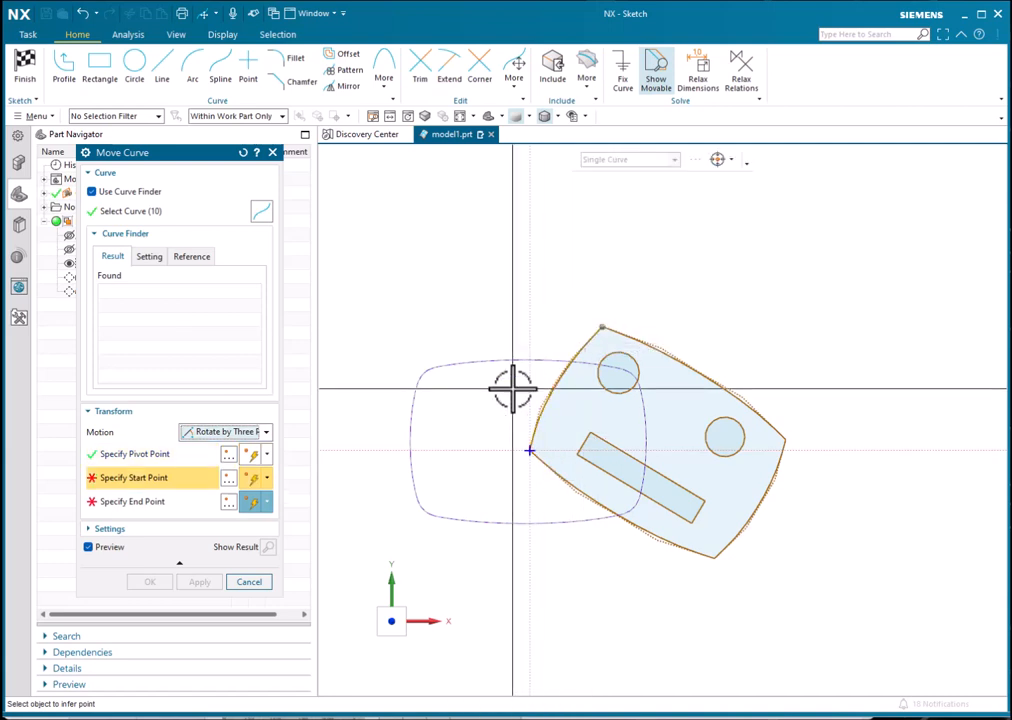
left_click(531, 450)
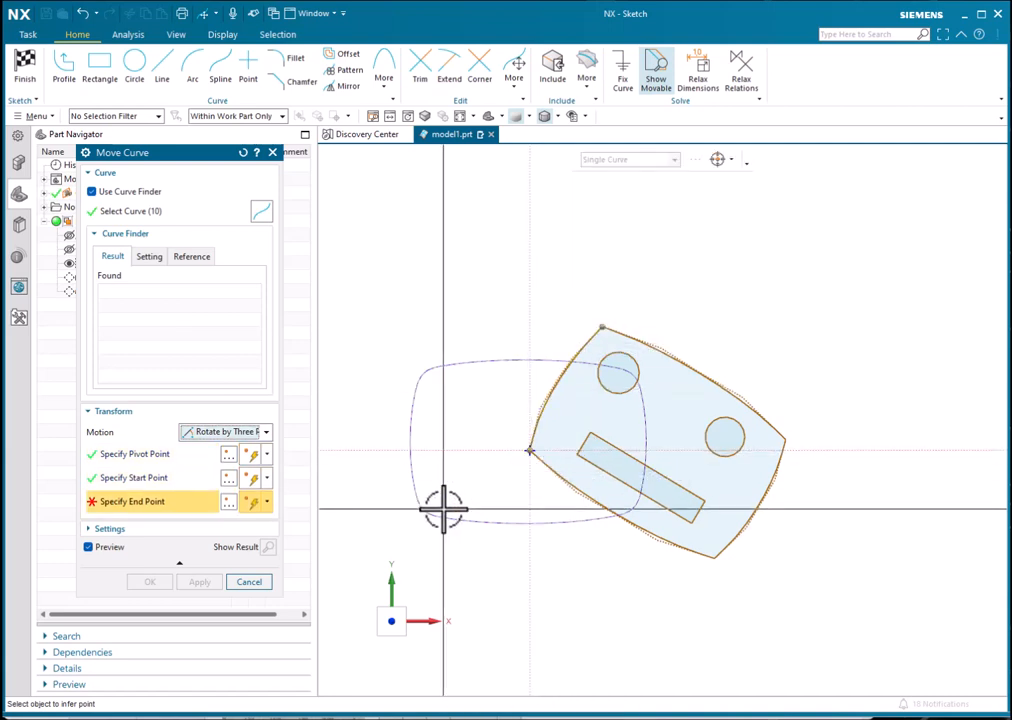
Step: Try a pivot point and a start point in the empty area below the outline for the three-point rotation
left_click(134, 454)
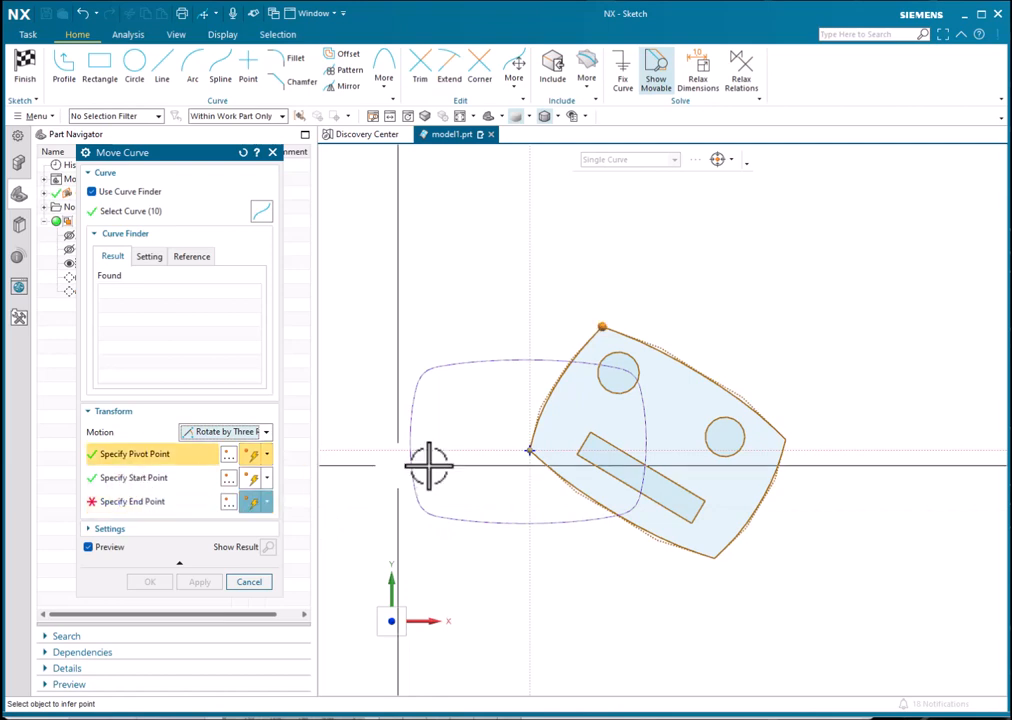
left_click(643, 556)
left_click(136, 455)
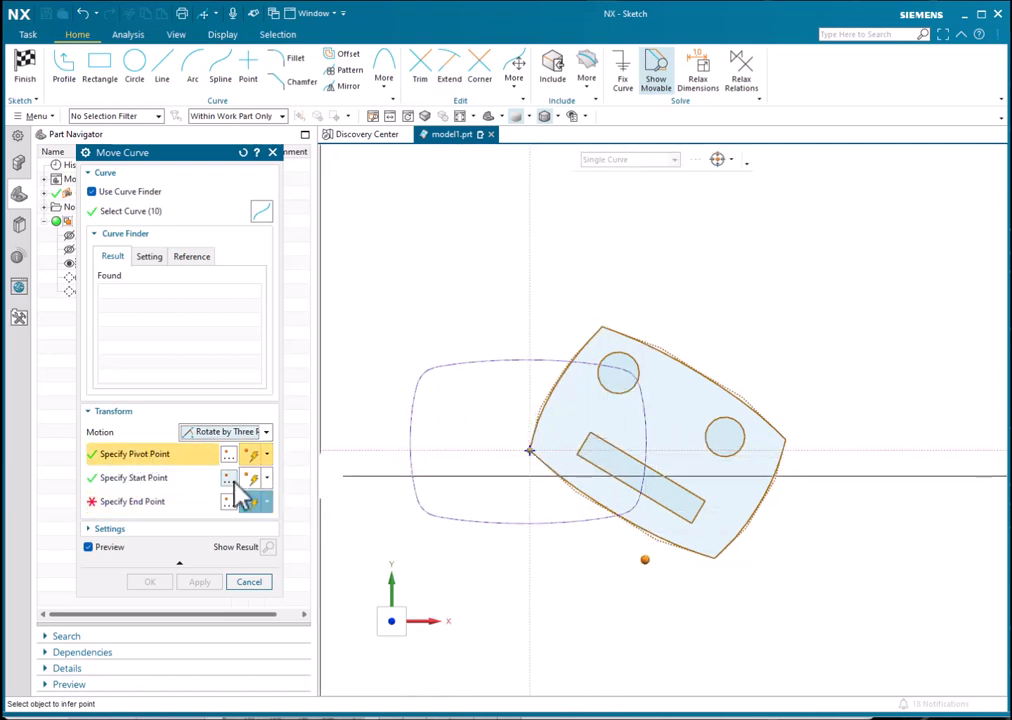
left_click(158, 479)
left_click(621, 615)
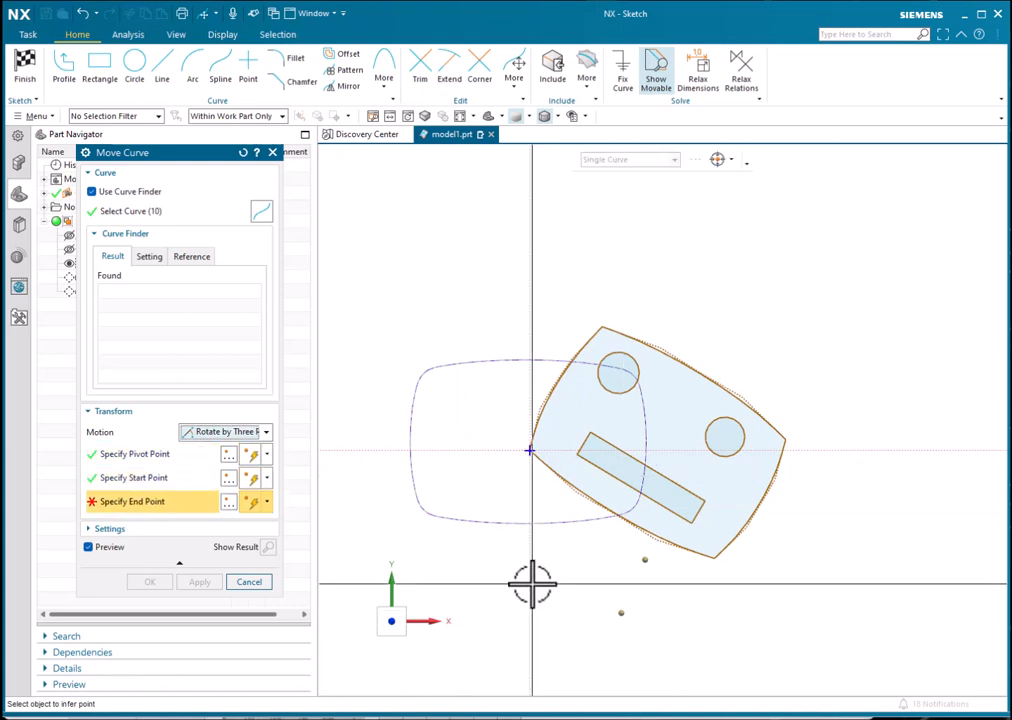
Step: Try the sketch origin as both pivot and start point of the three-point rotation, and reset the Move Curve settings
left_click(137, 457)
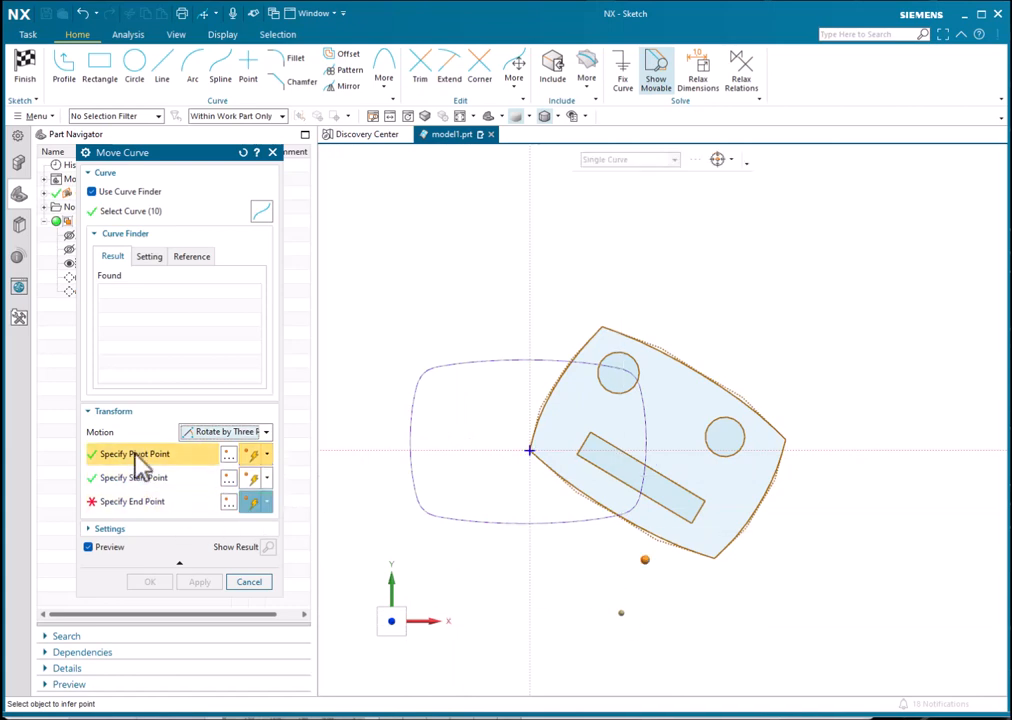
left_click(529, 451)
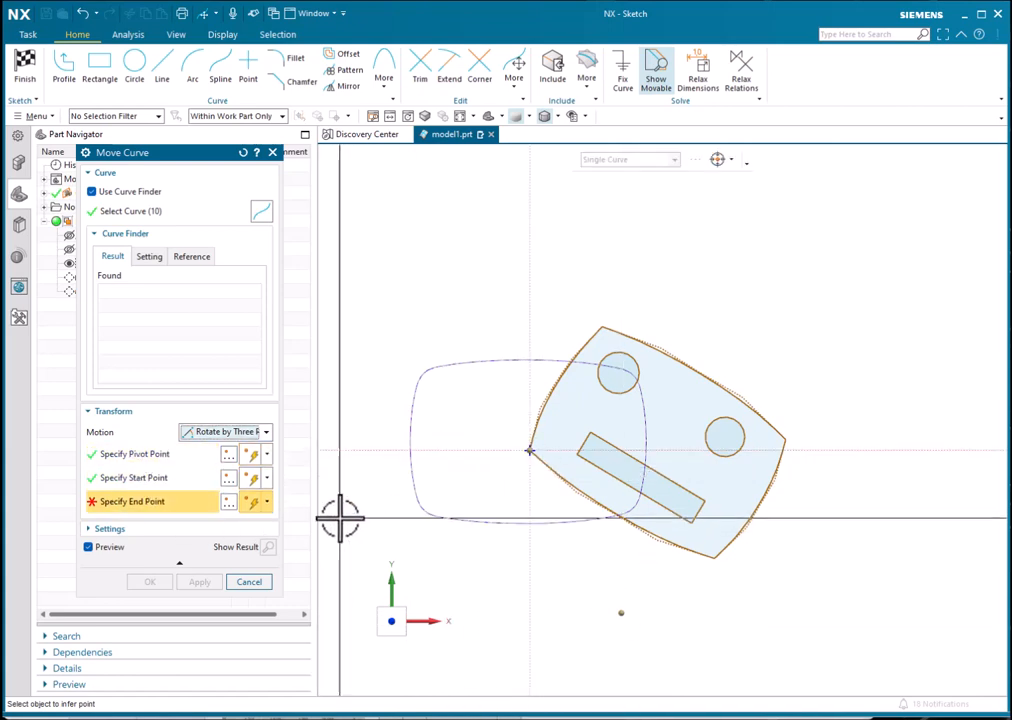
left_click(145, 478)
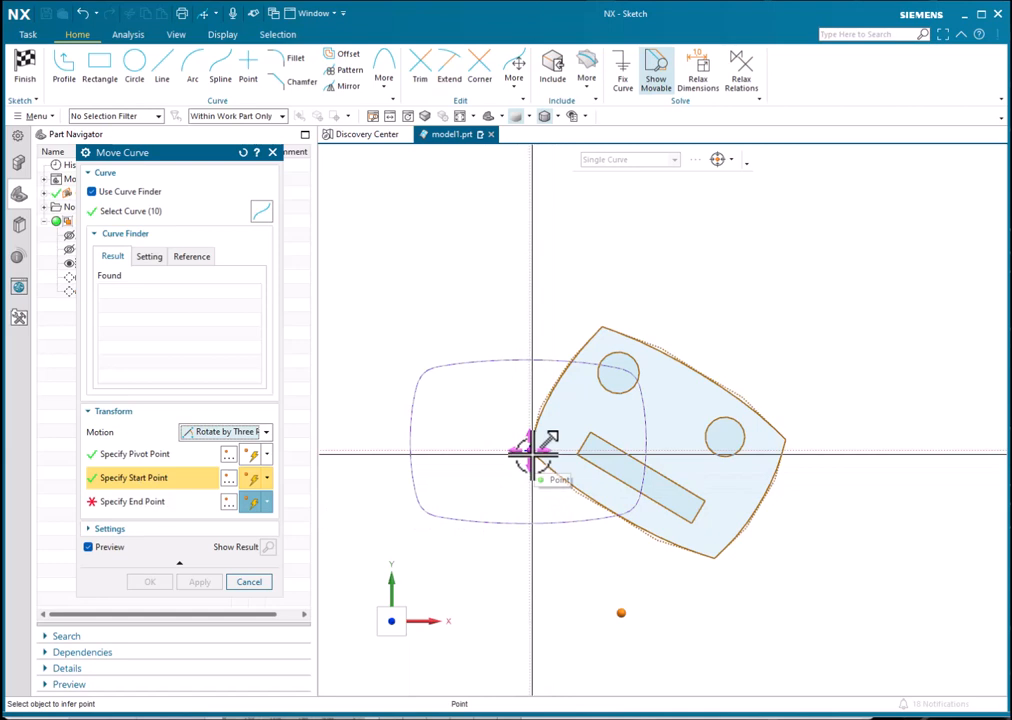
left_click(533, 452)
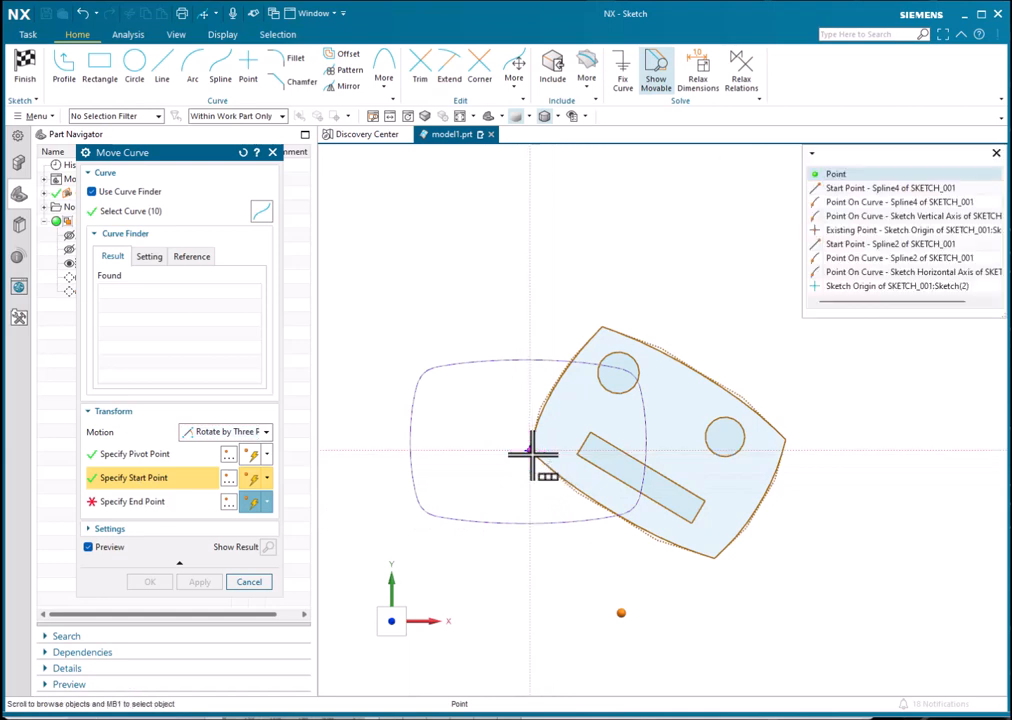
left_click(872, 231)
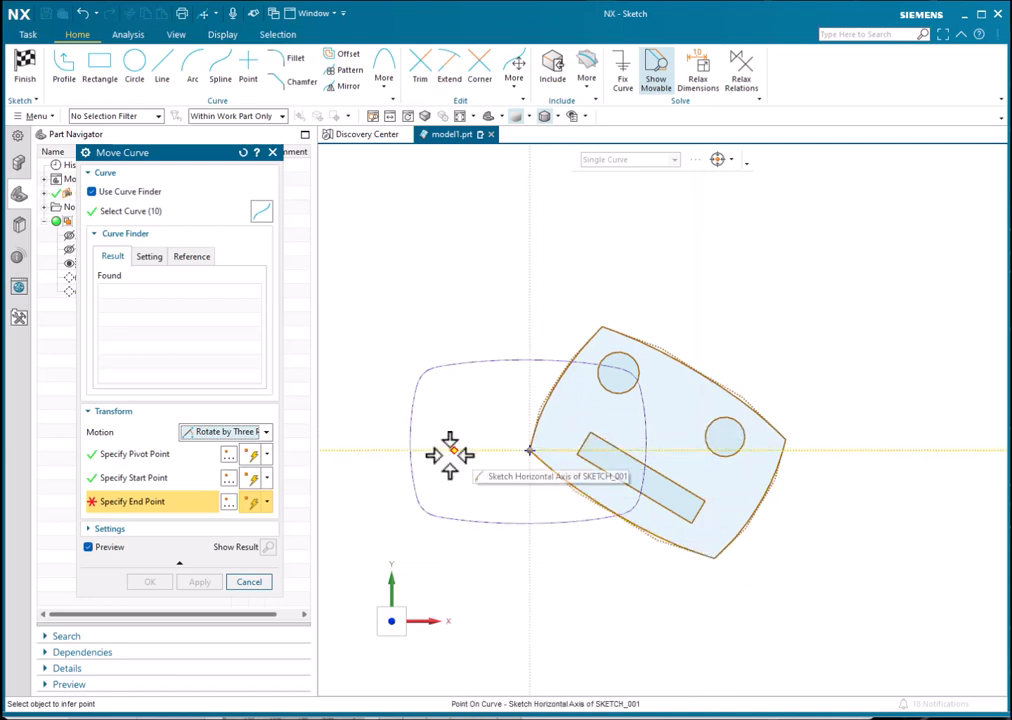
left_click(243, 153)
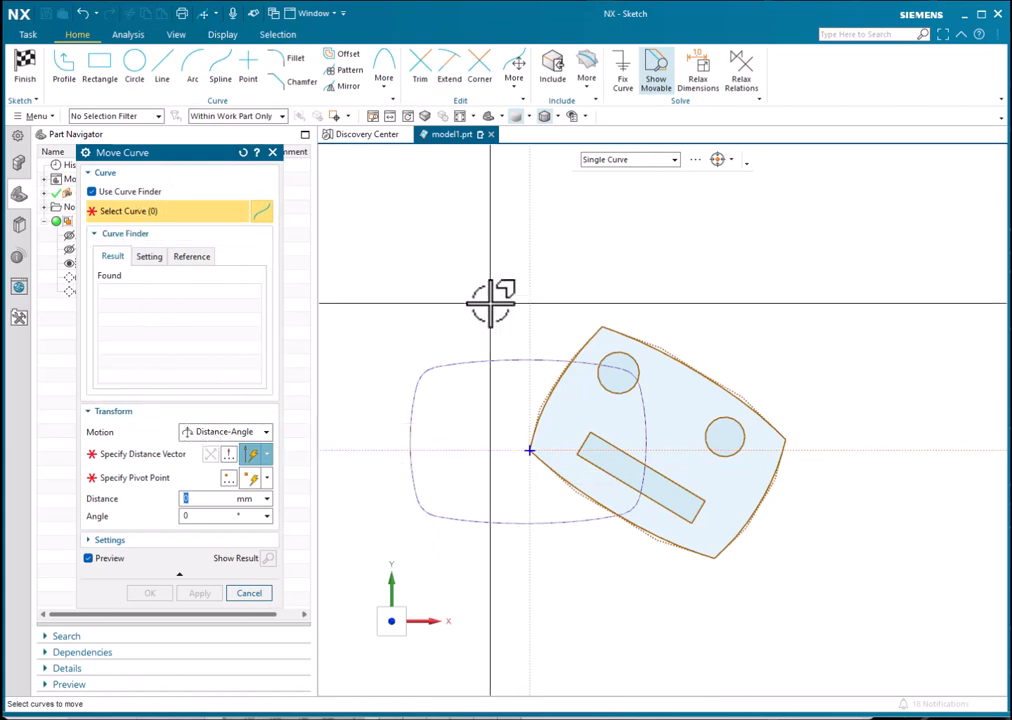
Step: Set up a Rotate by Three Points motion on all the sketch curves, with the sketch origin as pivot point
mouse_move(492, 305)
left_mouse_down()
mouse_move(822, 592)
mouse_move(715, 553)
left_mouse_up()
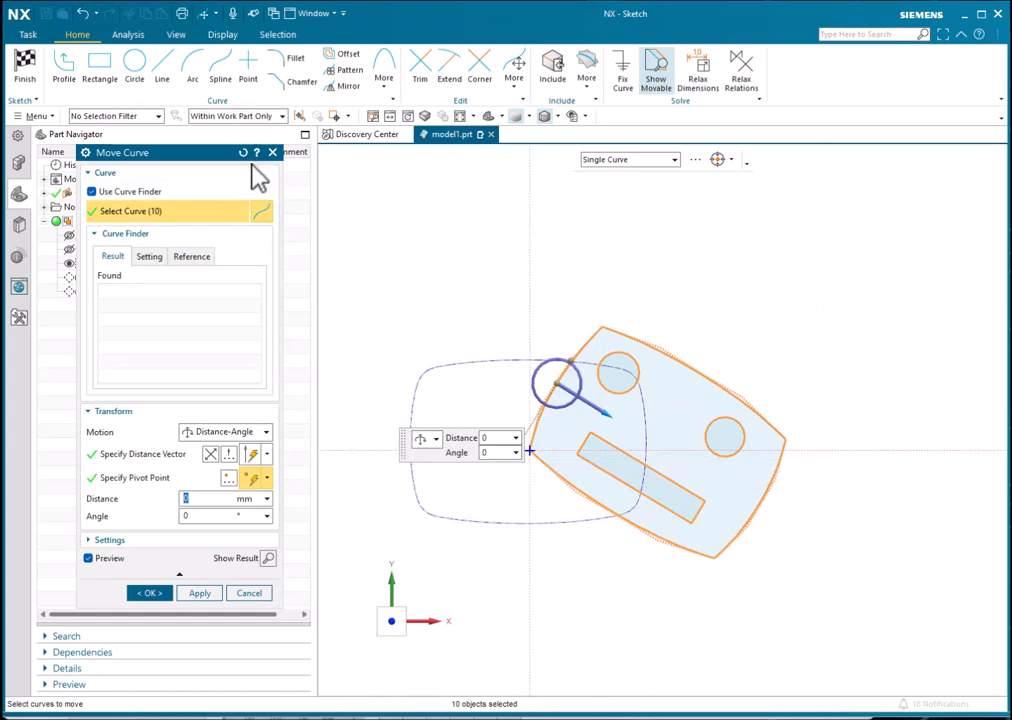
mouse_move(408, 447)
left_mouse_down()
mouse_move(395, 296)
mouse_move(404, 271)
left_mouse_up()
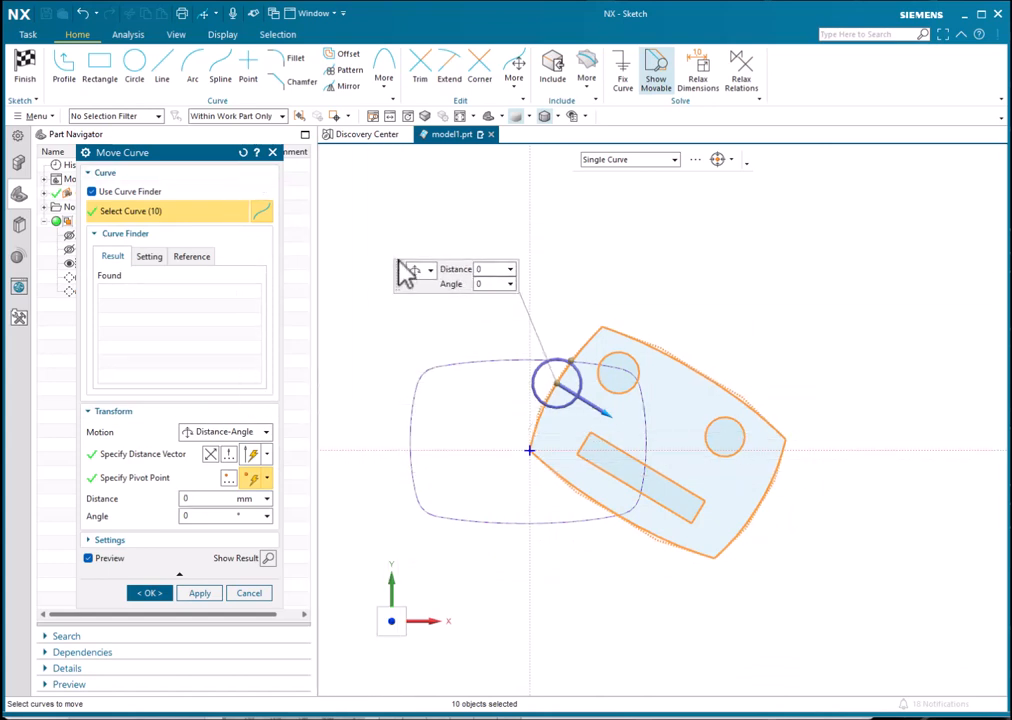
left_click(196, 437)
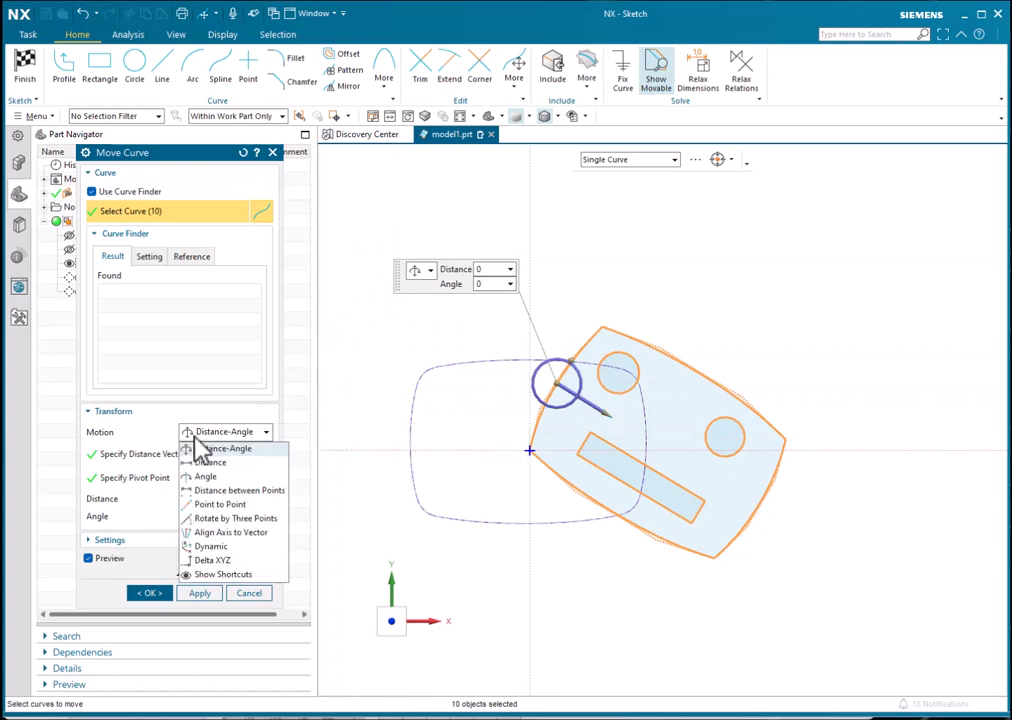
left_click(230, 519)
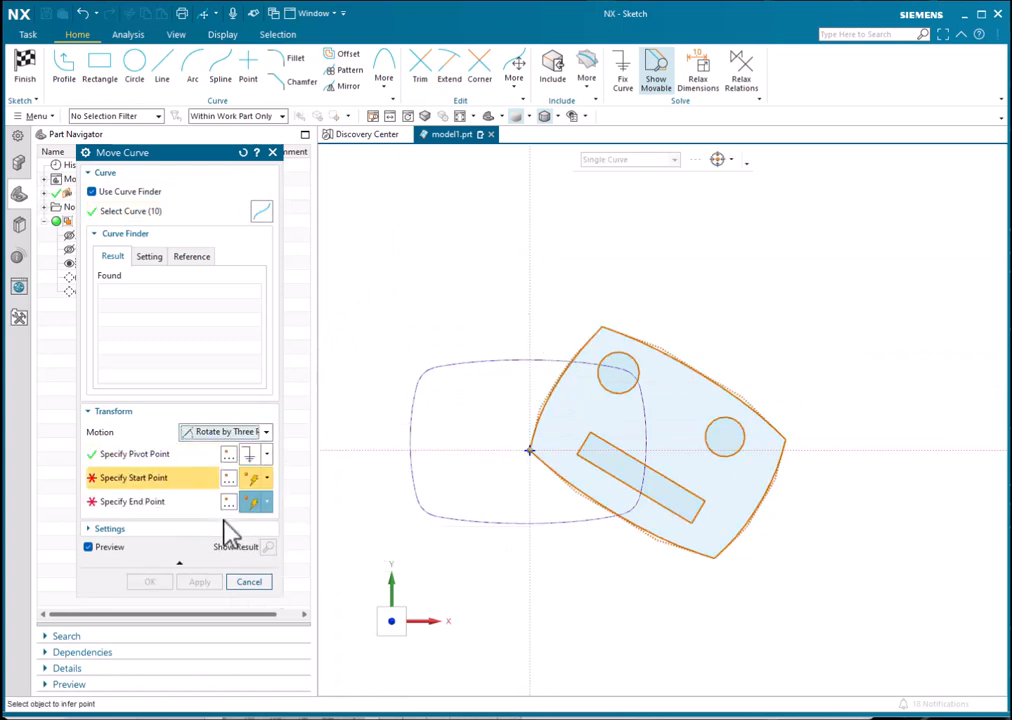
left_click(130, 455)
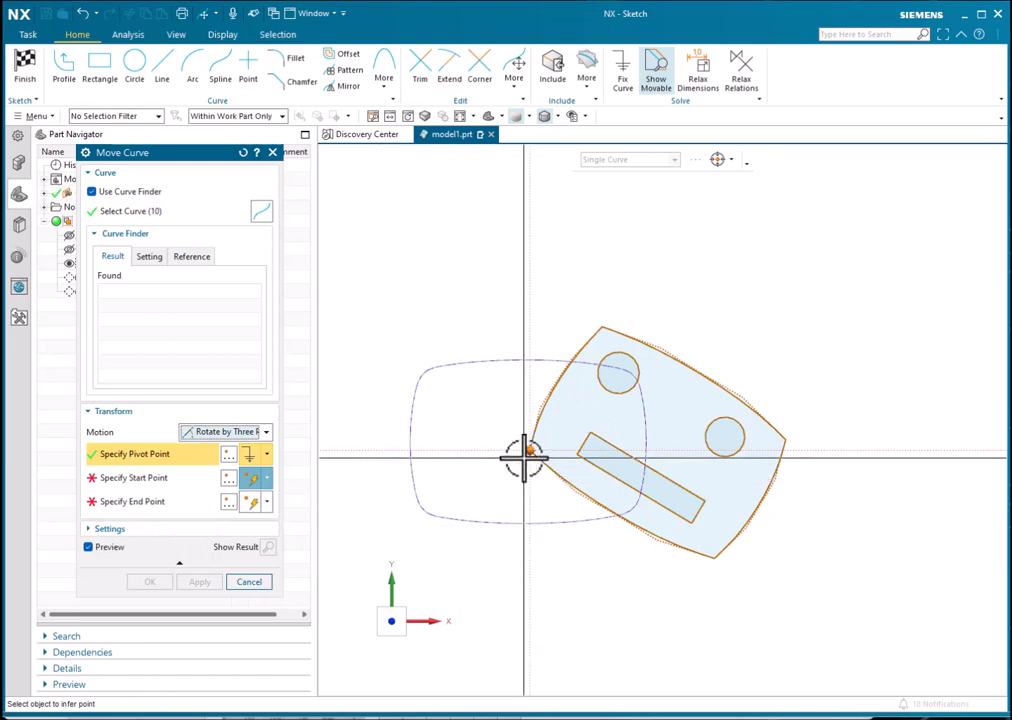
left_click(143, 478)
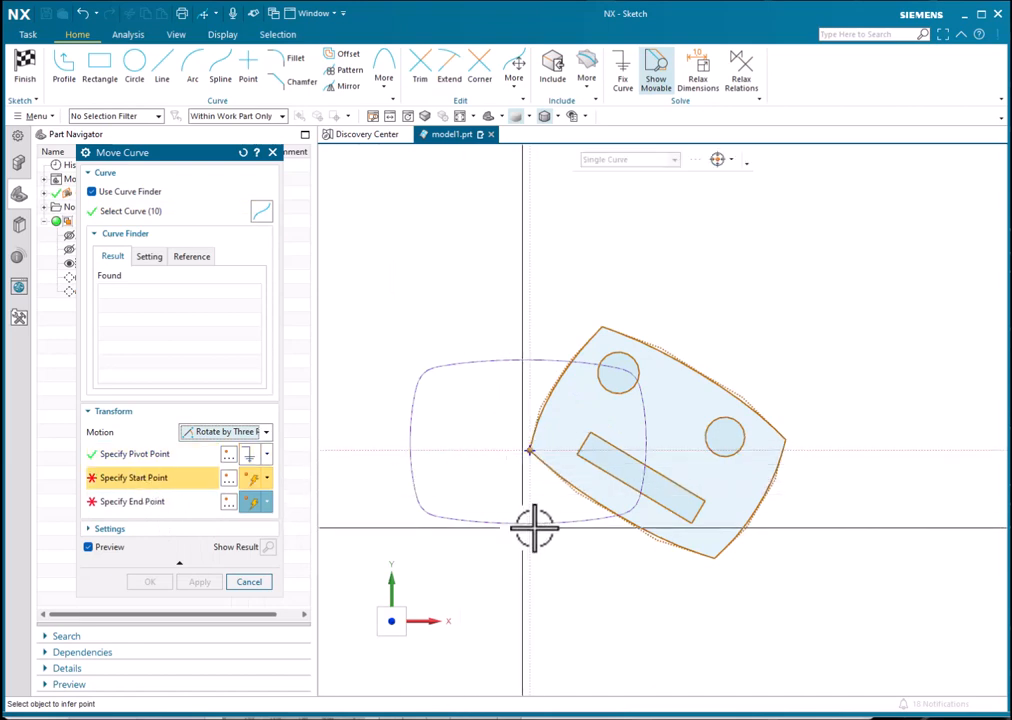
Step: Try rotating the curves from the outline's bottom corner to a point on the horizontal axis, and undo the rotation
left_click(714, 558)
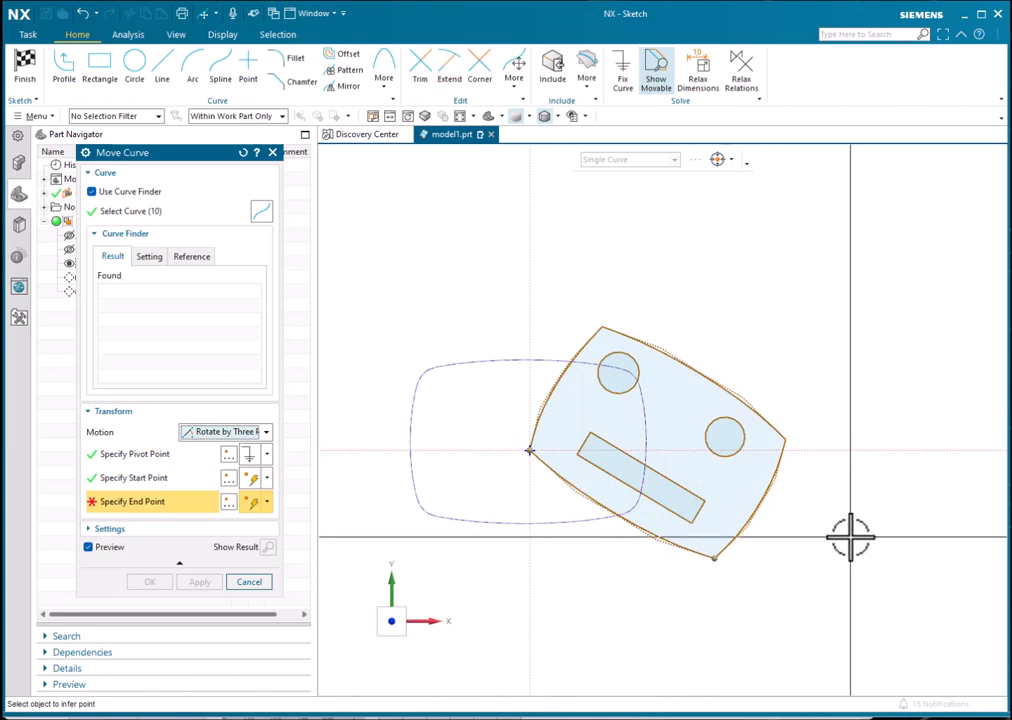
left_click(732, 162)
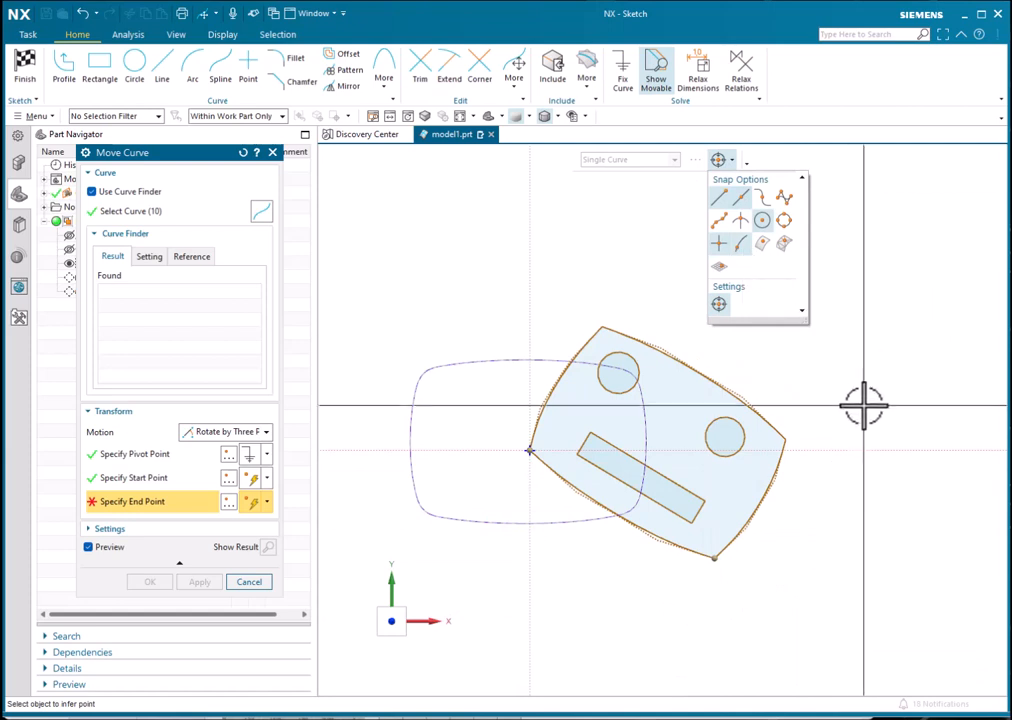
left_click(849, 449)
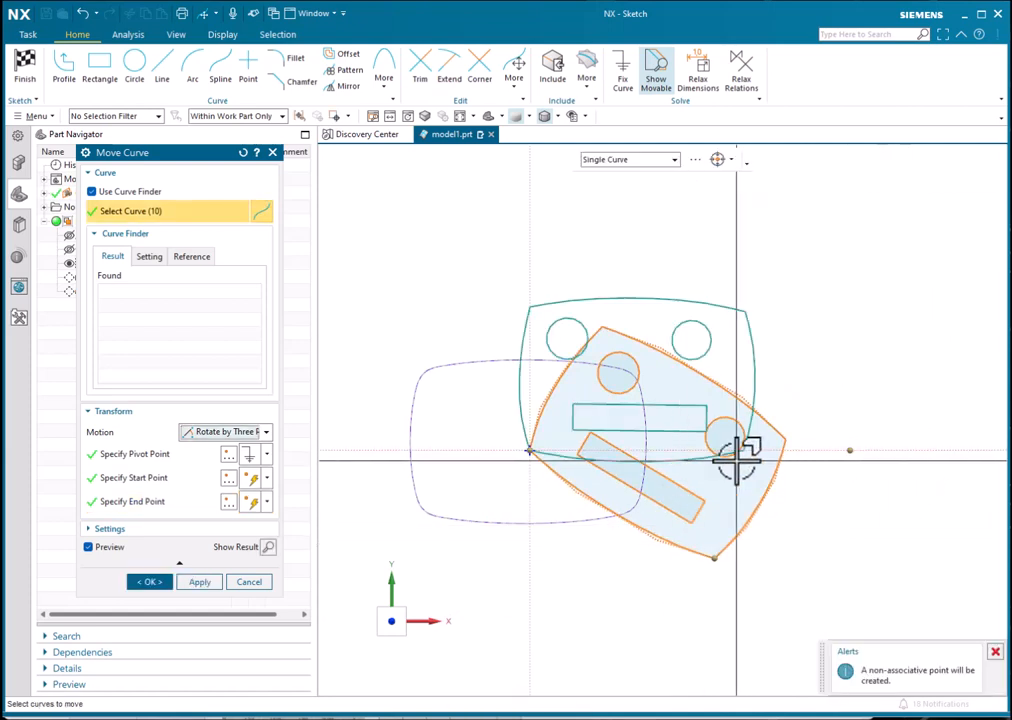
left_click(155, 582)
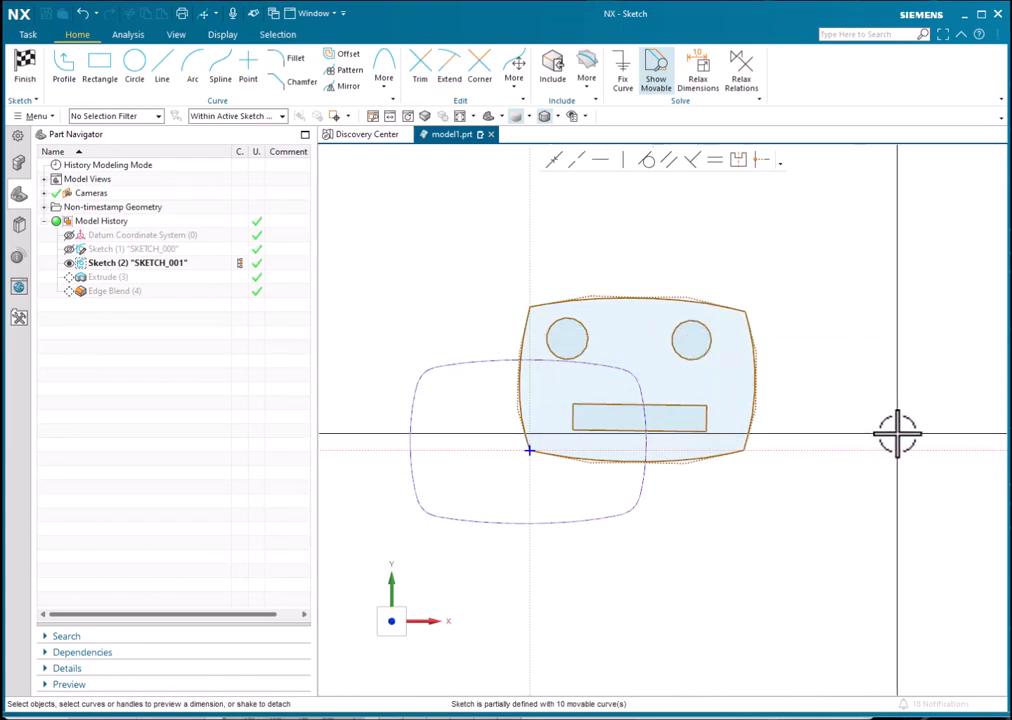
key("ctrl+z")
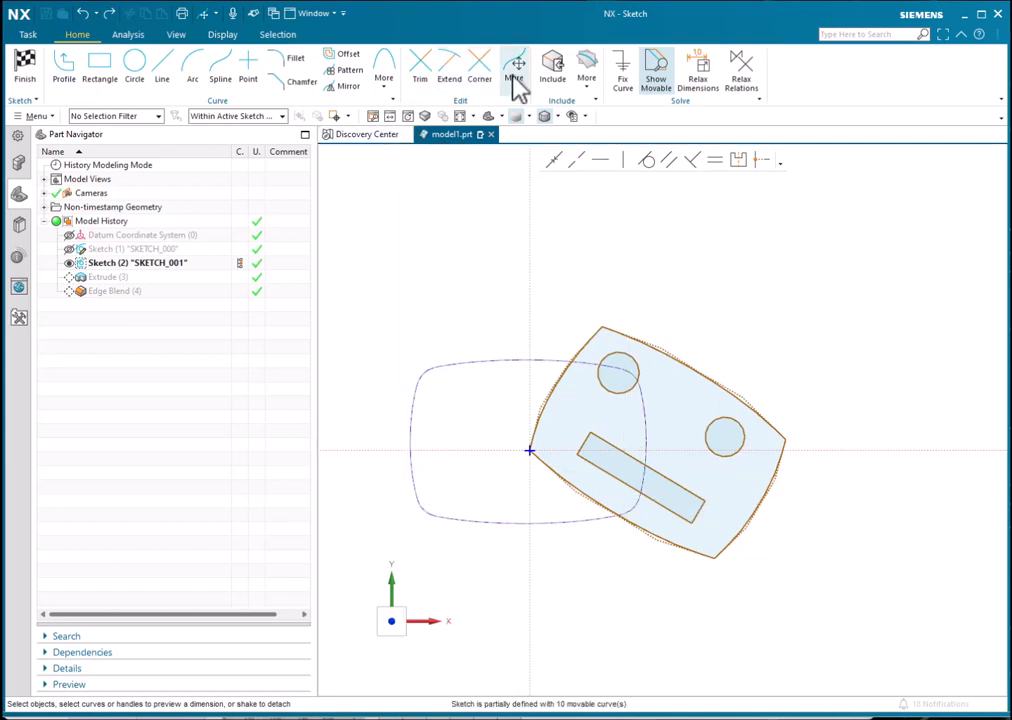
Step: Restart Move Curve with reset settings and choose Rotate by Three Points motion for all the sketch curves
left_click(515, 85)
left_click(537, 120)
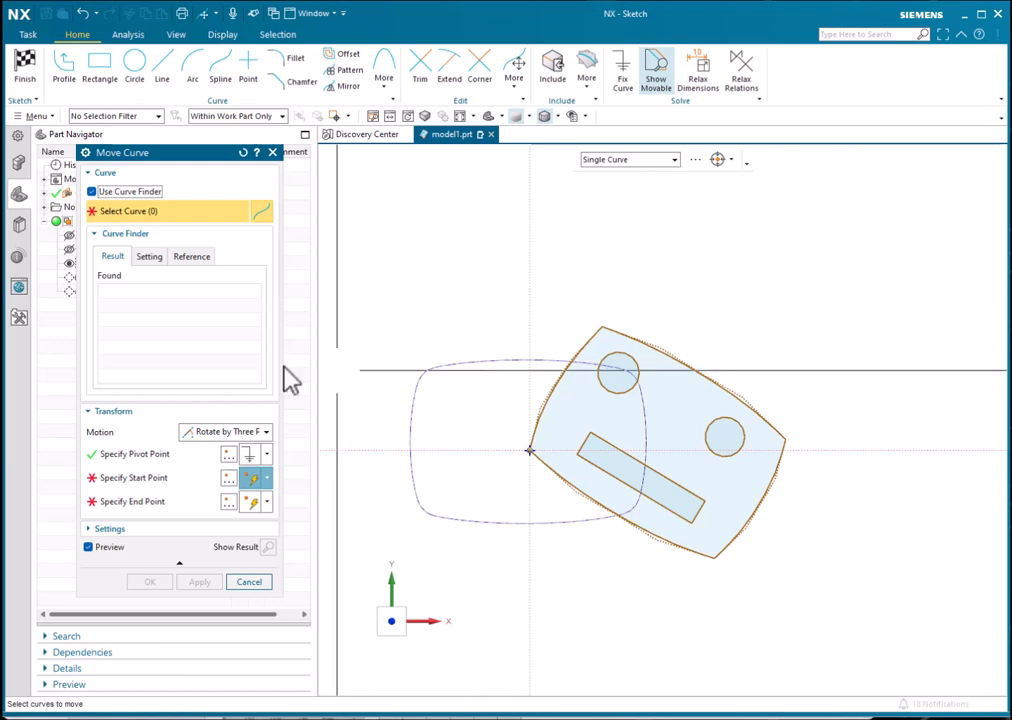
left_click(243, 153)
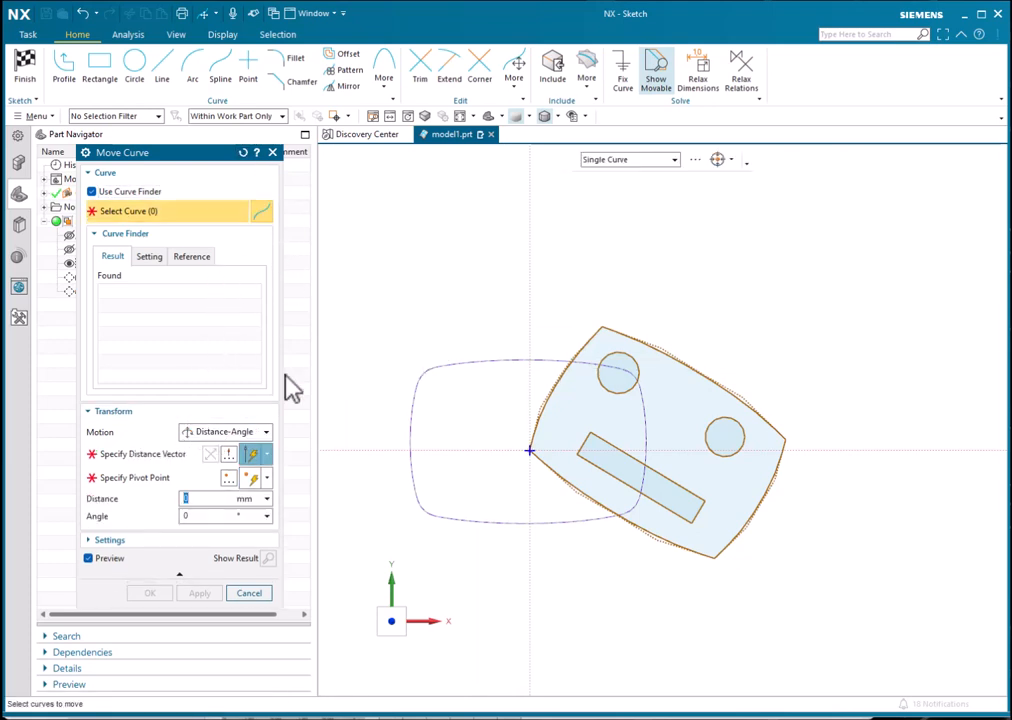
mouse_move(483, 310)
left_mouse_down()
mouse_move(707, 418)
mouse_move(816, 596)
left_mouse_up()
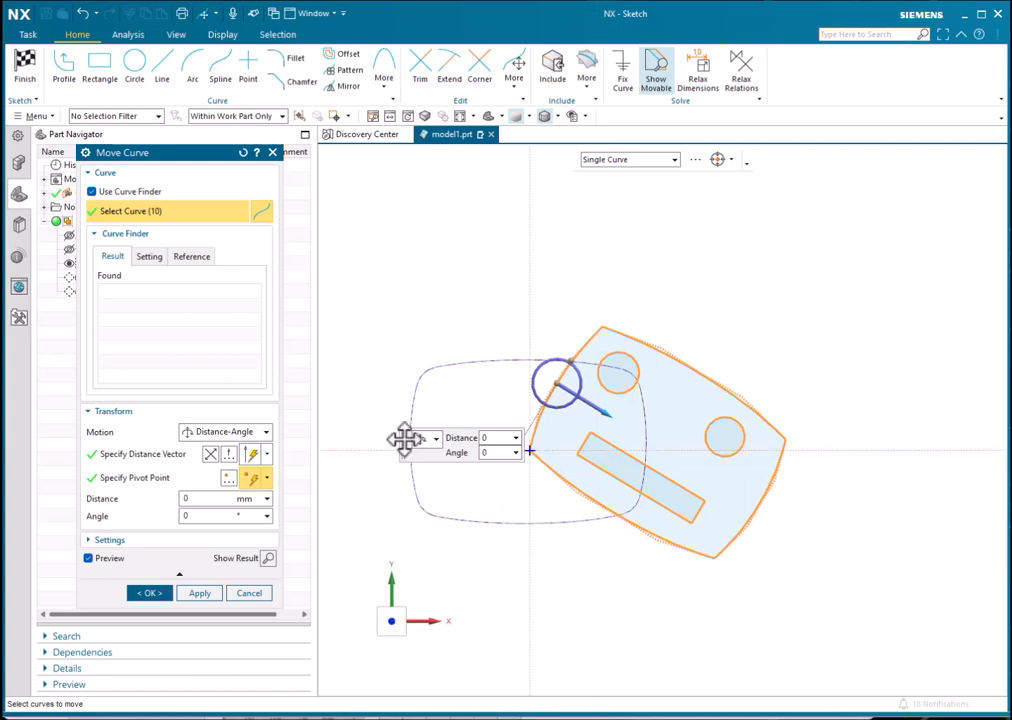
left_click(218, 432)
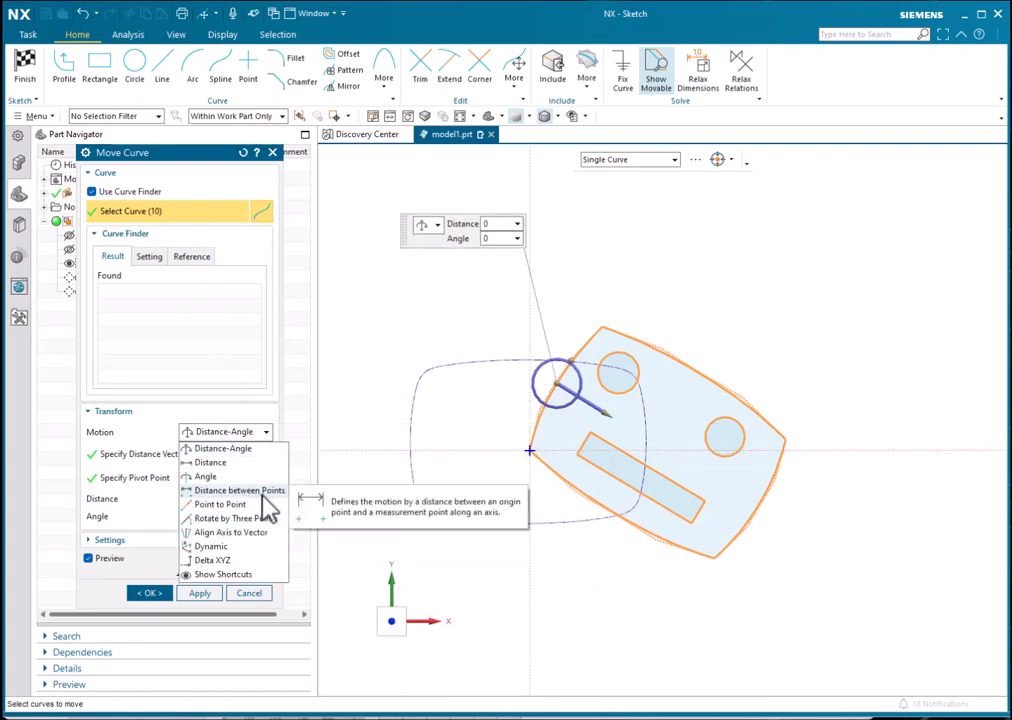
left_click(236, 519)
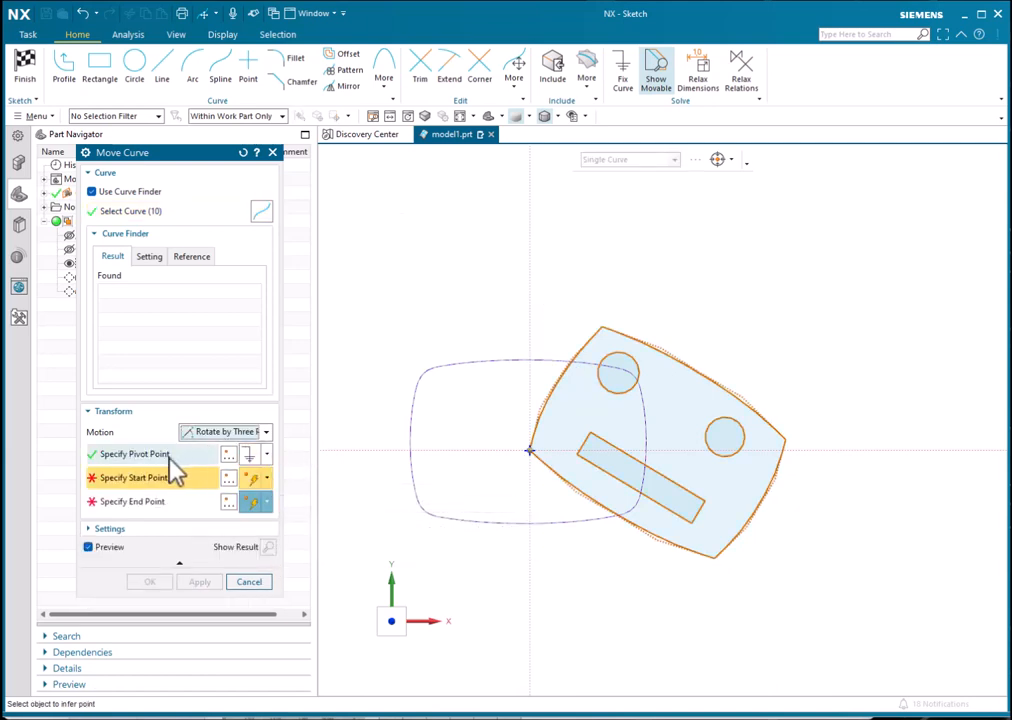
Step: Specify the outline's left corner at the sketch origin as the rotation's pivot point
left_click(140, 456)
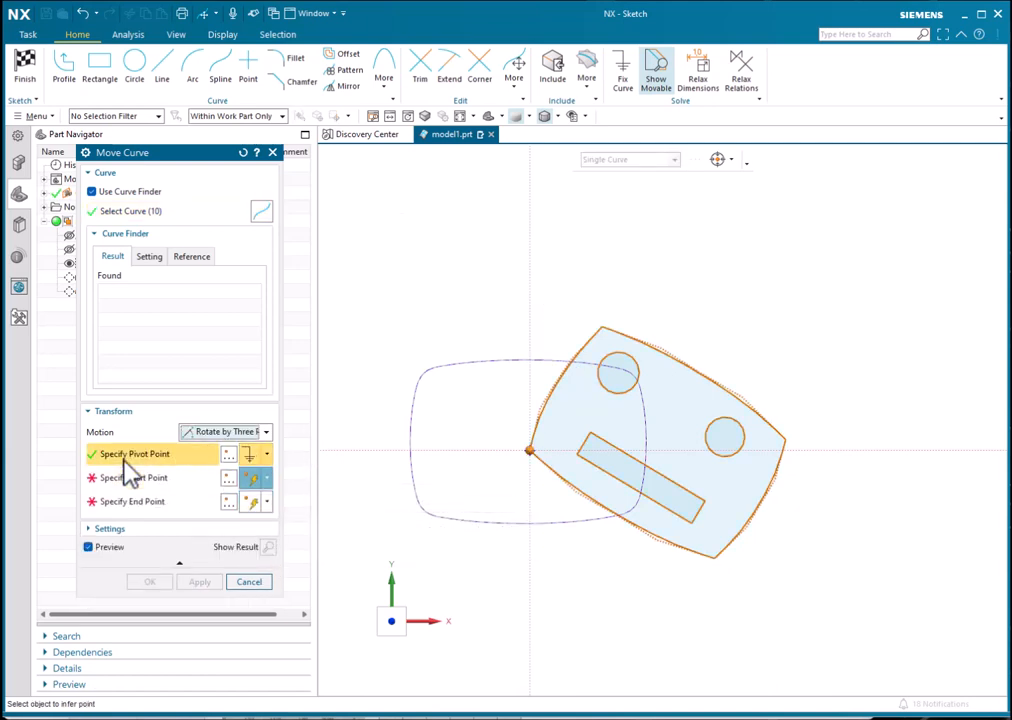
left_click(603, 329)
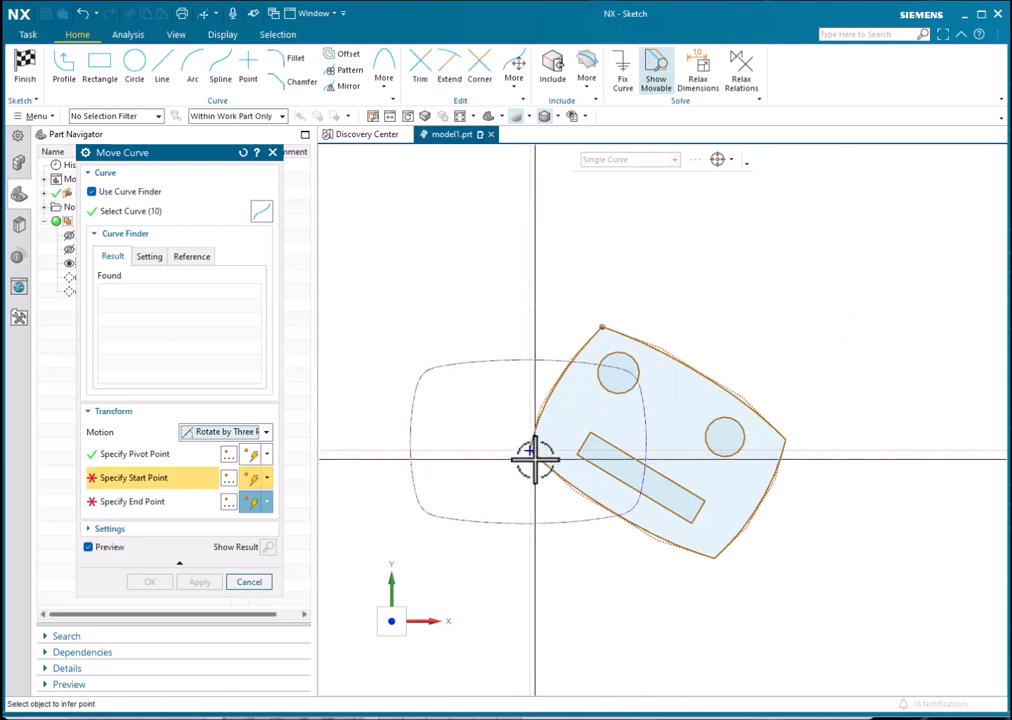
left_click(170, 456)
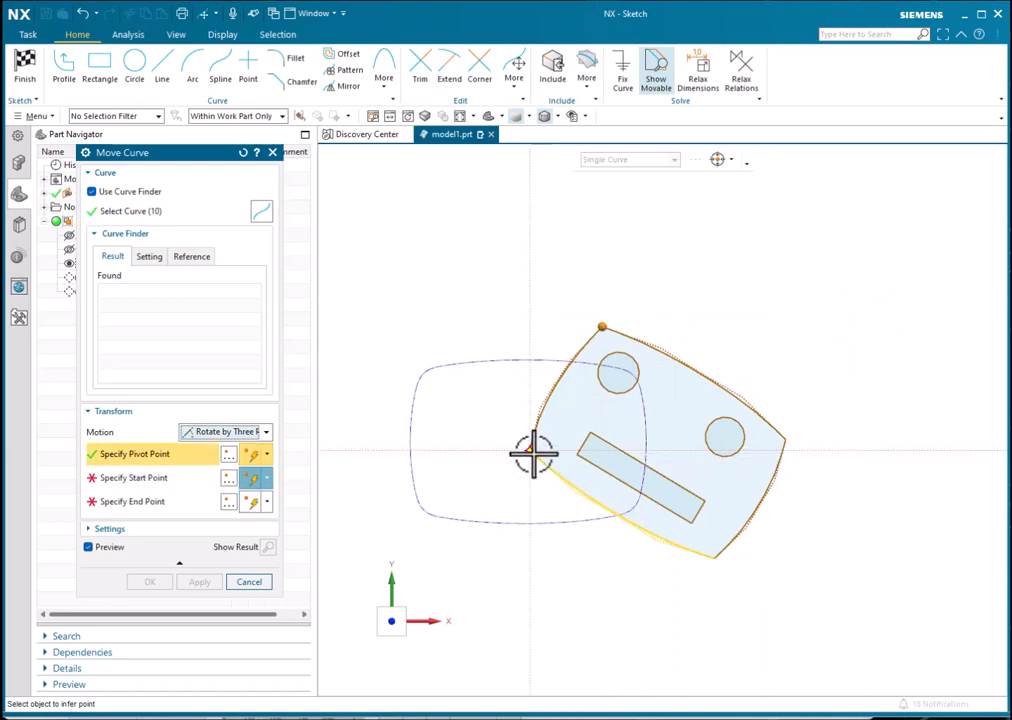
left_click(530, 451)
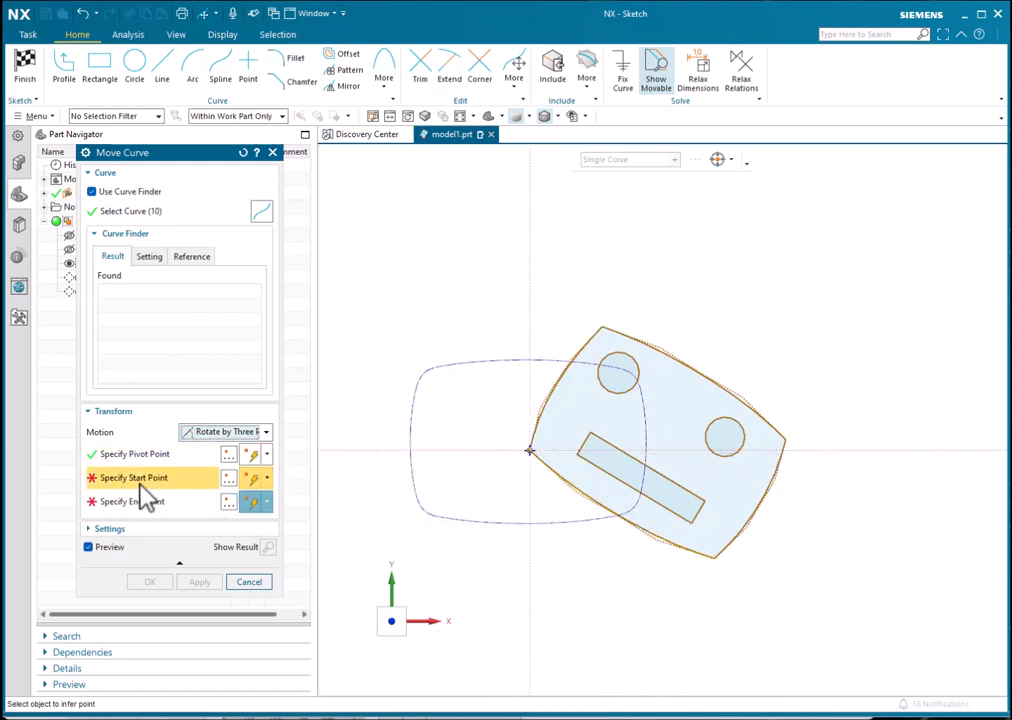
Step: Rotate the curves using the end point of the outline's lower spline as start point and a point on the horizontal axis as end point
left_click(712, 558)
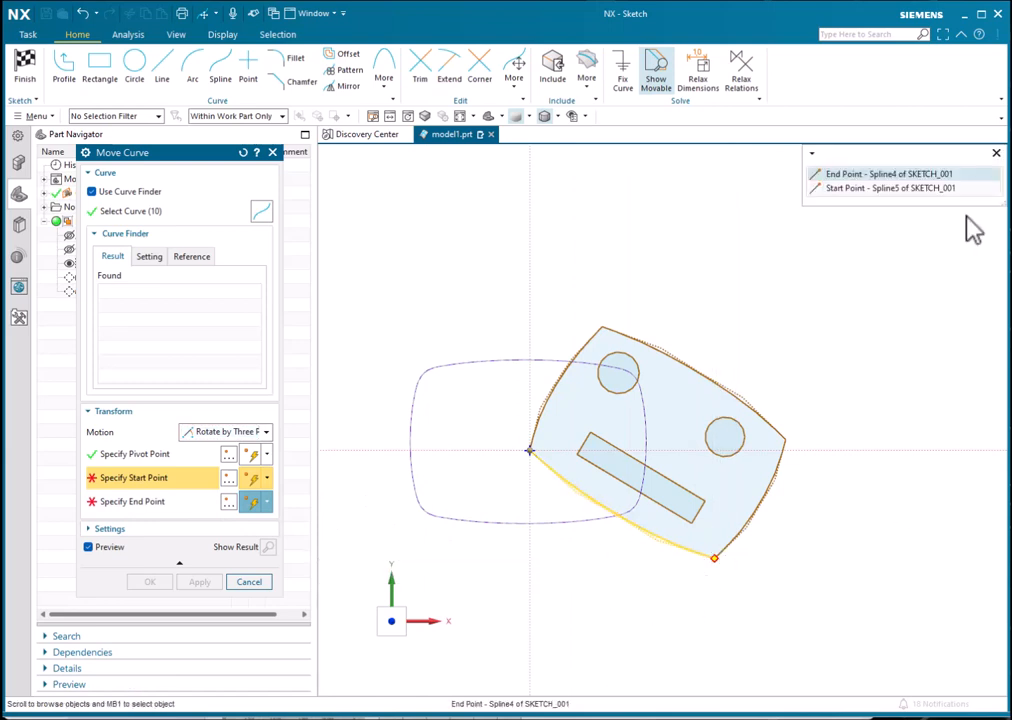
left_click(940, 180)
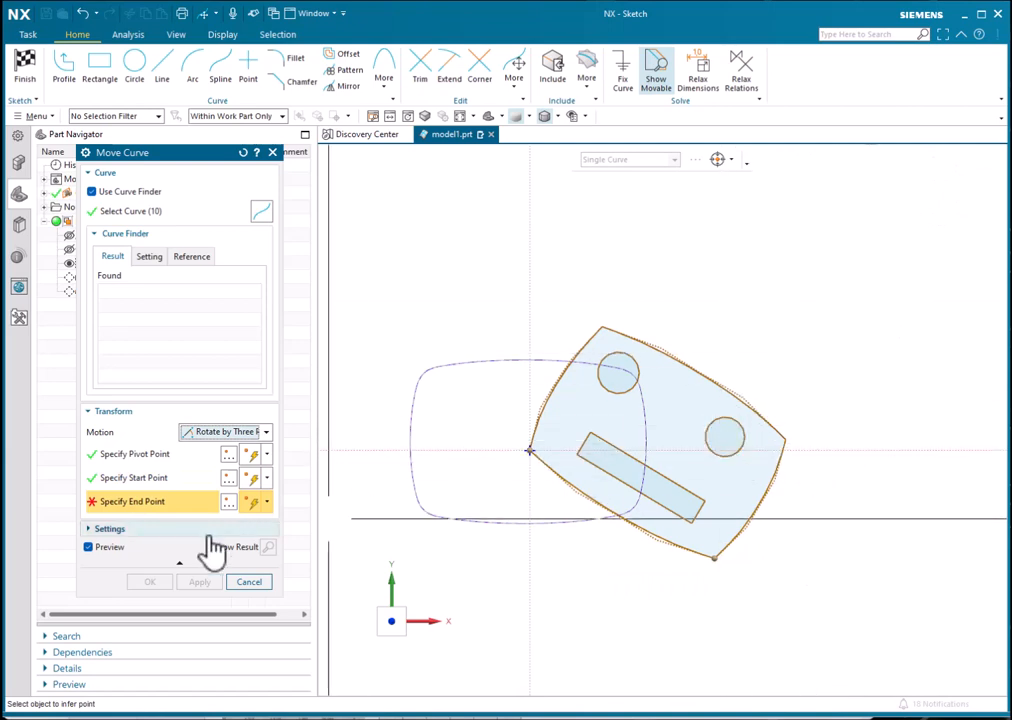
left_click(745, 162)
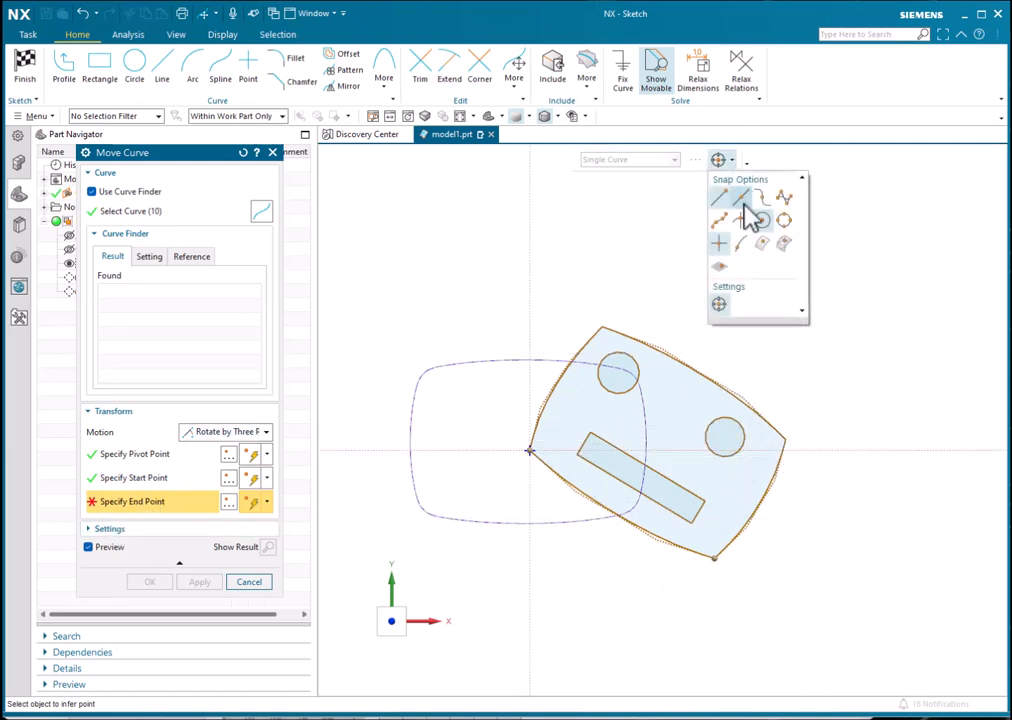
left_click(828, 450)
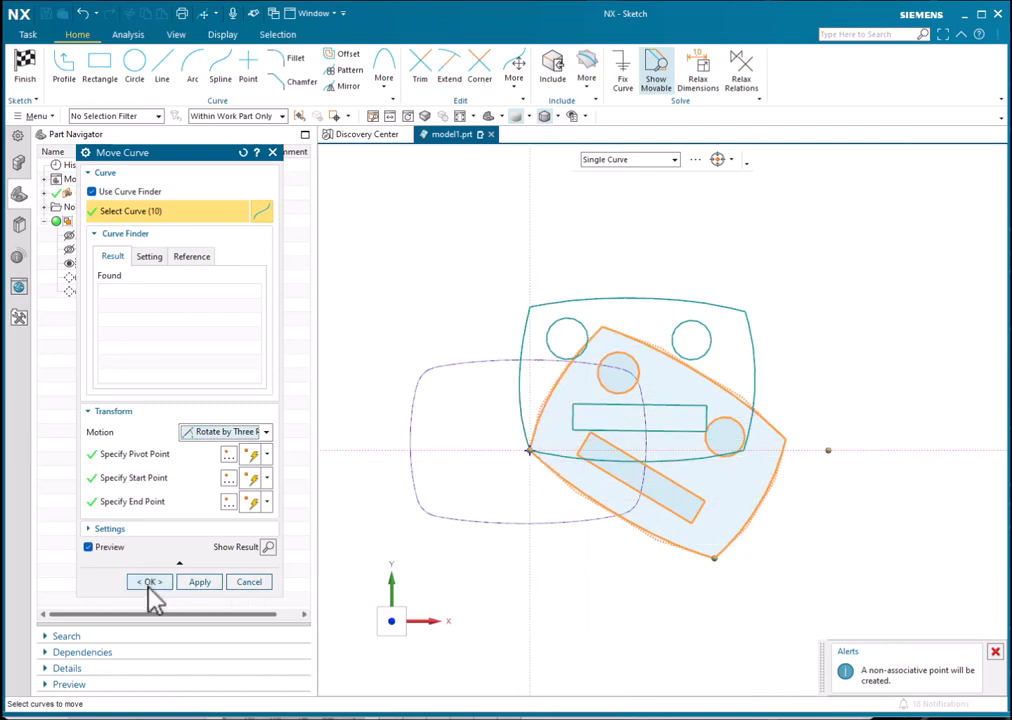
left_click(150, 583)
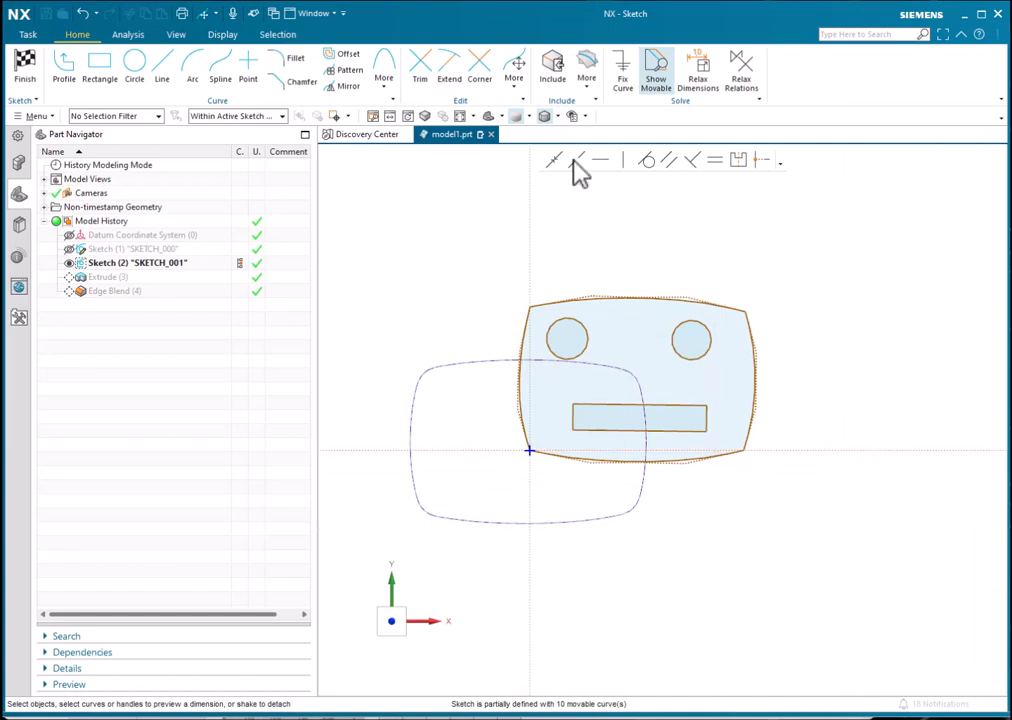
left_click(518, 80)
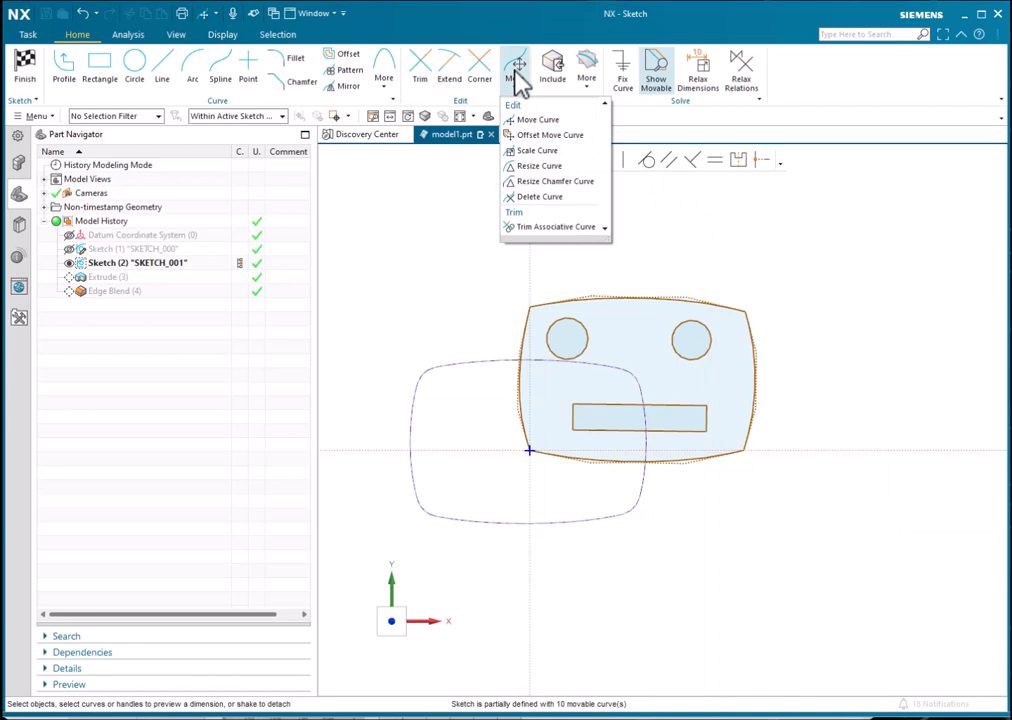
left_click(540, 150)
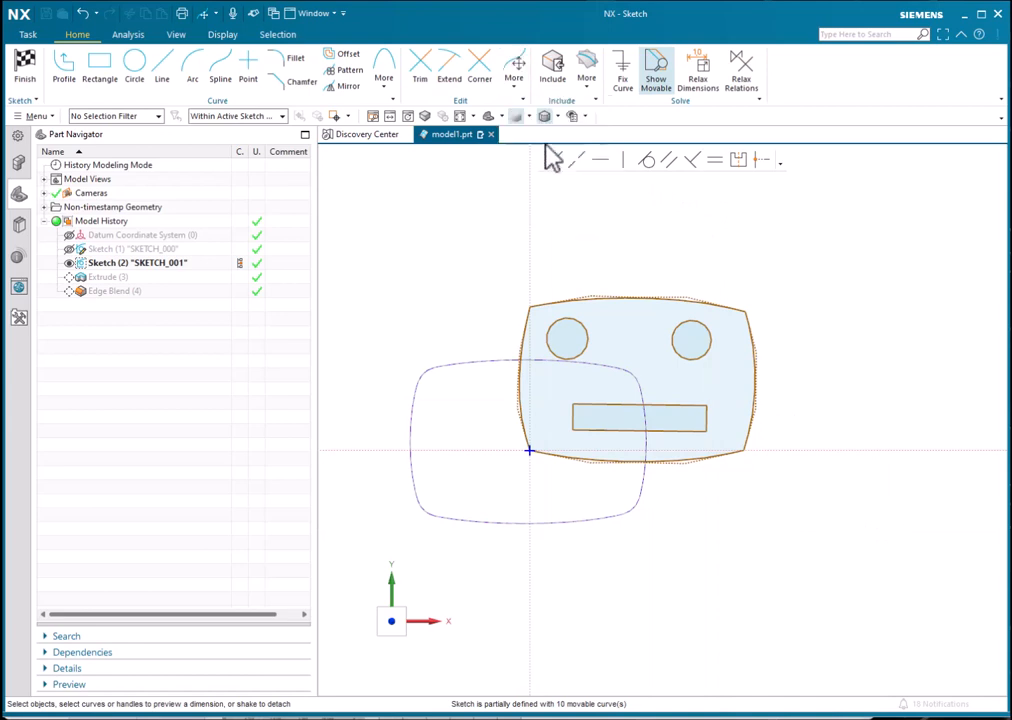
left_click(249, 595)
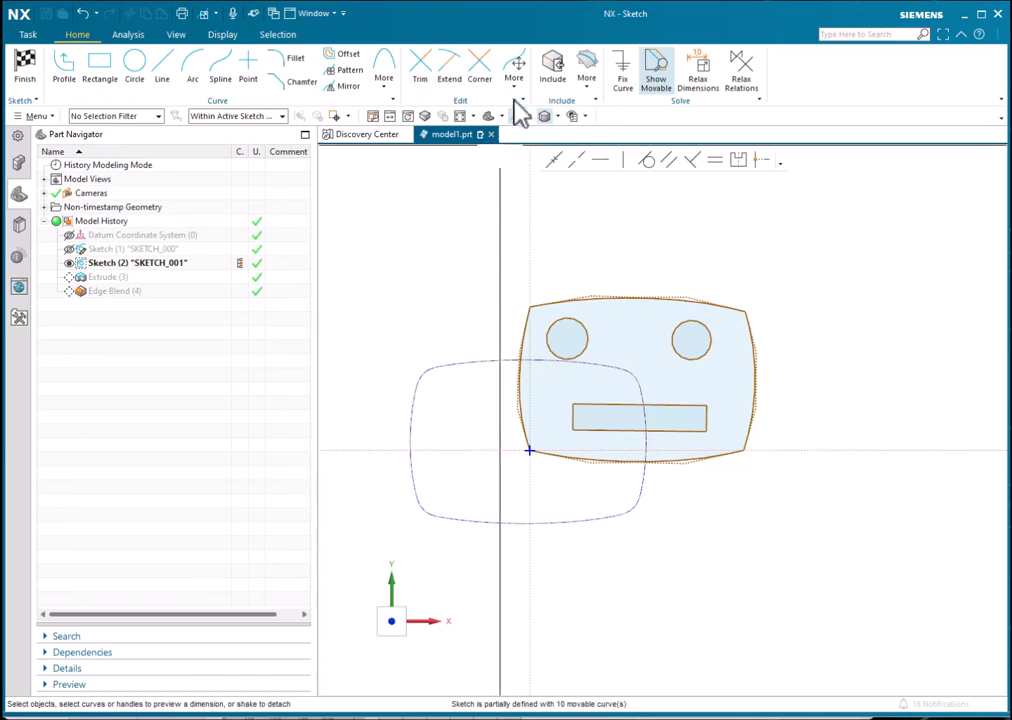
Step: Try an Offset Move Curve with a distance of 5 mm on the outline's top and right curves
left_click(516, 88)
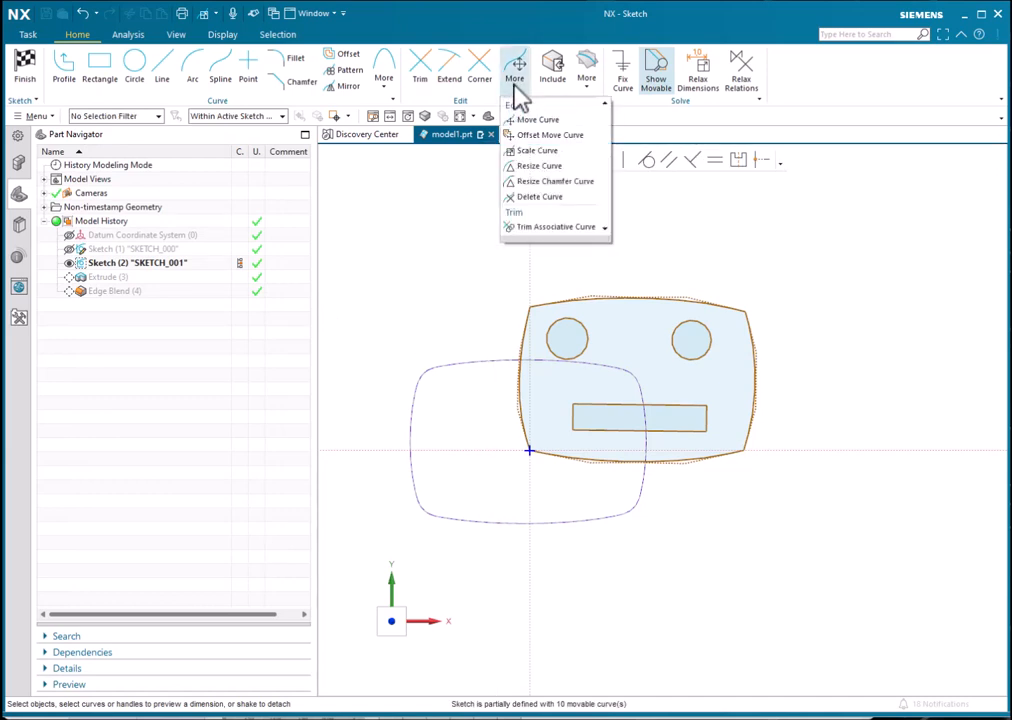
left_click(560, 137)
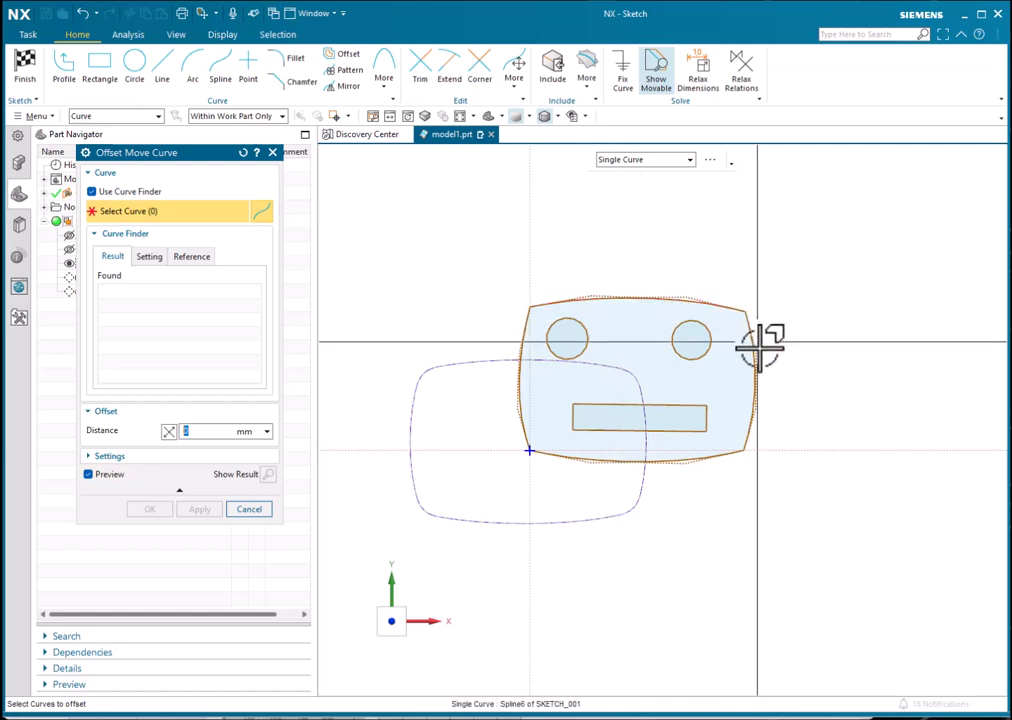
left_click(719, 302)
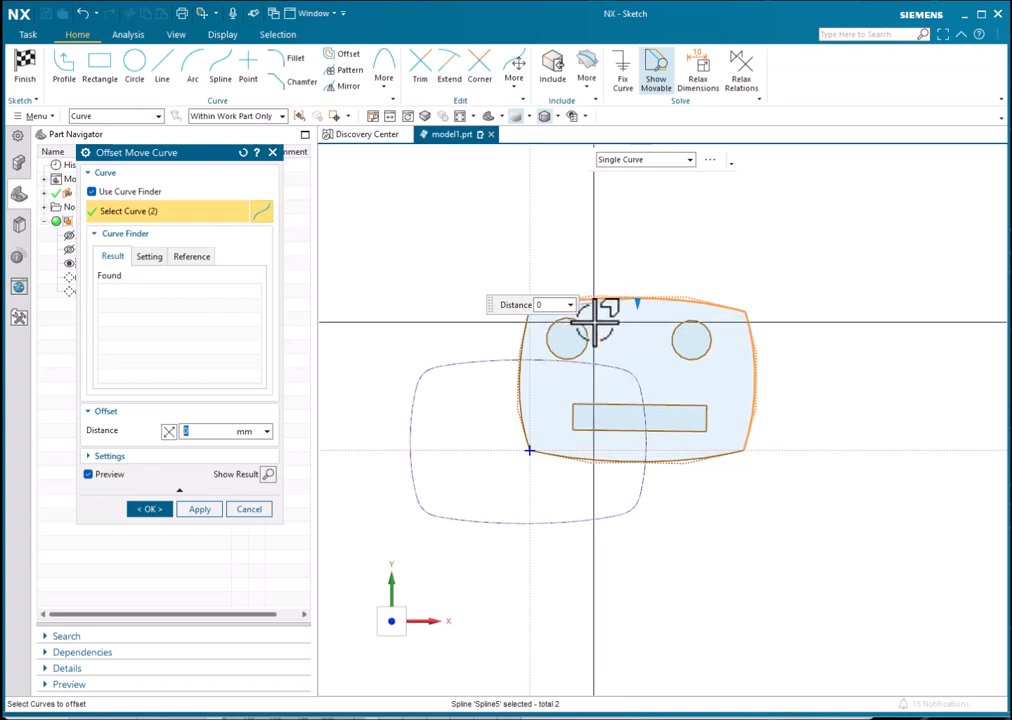
left_click_drag(552, 305, 492, 310)
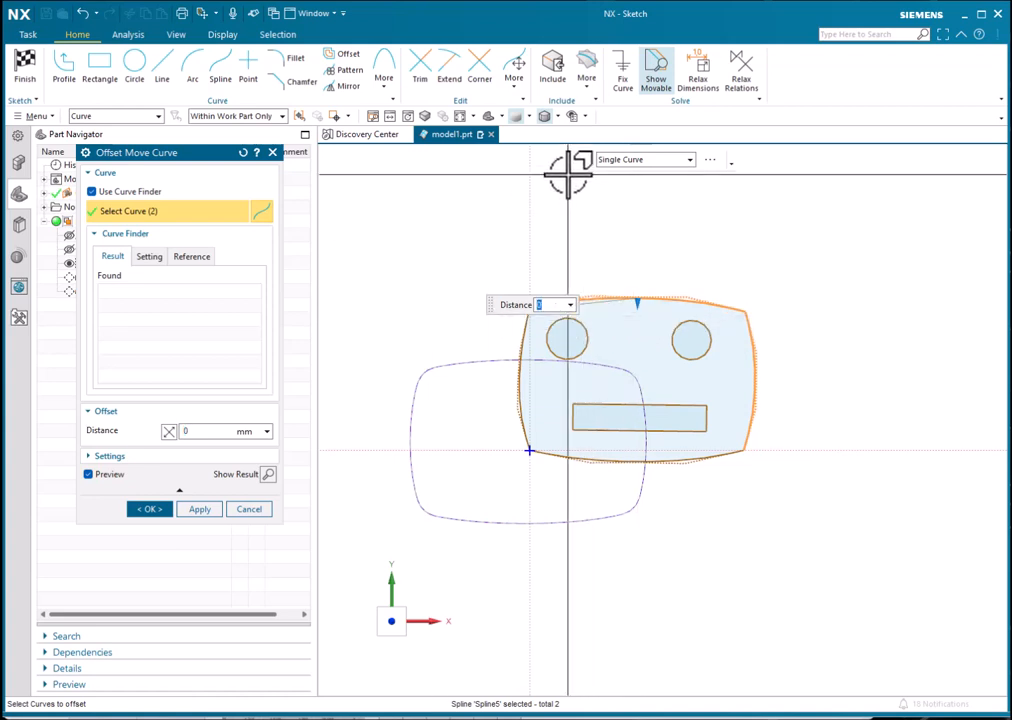
key("Return")
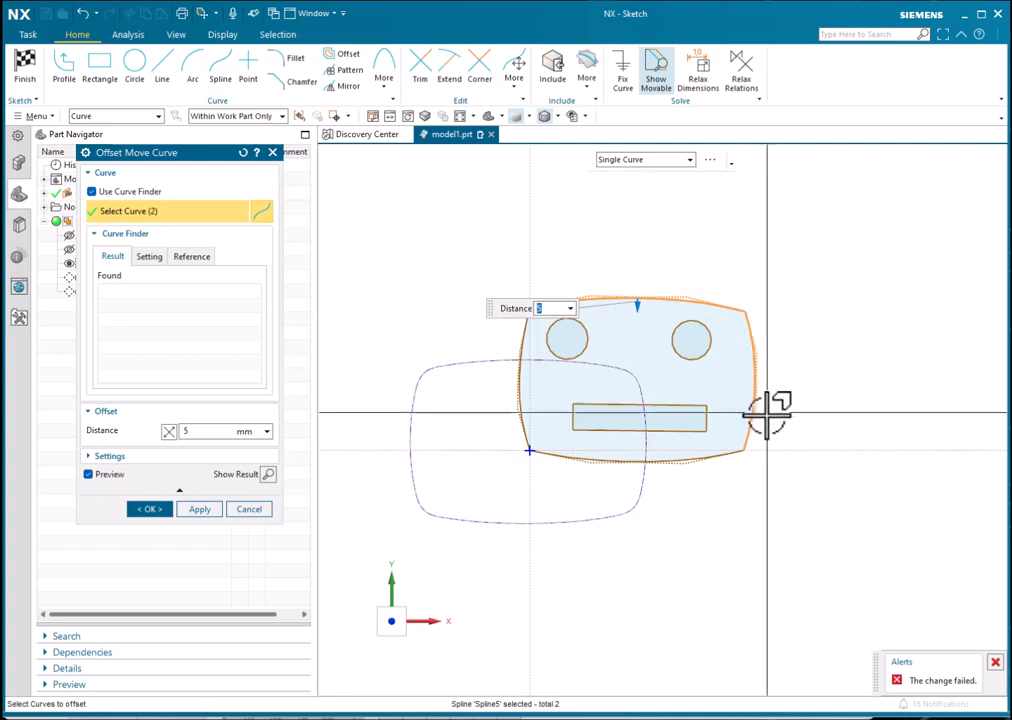
Step: Offset all four curves of the outline outward by 40 mm with Offset Move Curve
left_click_drag(502, 314, 598, 213)
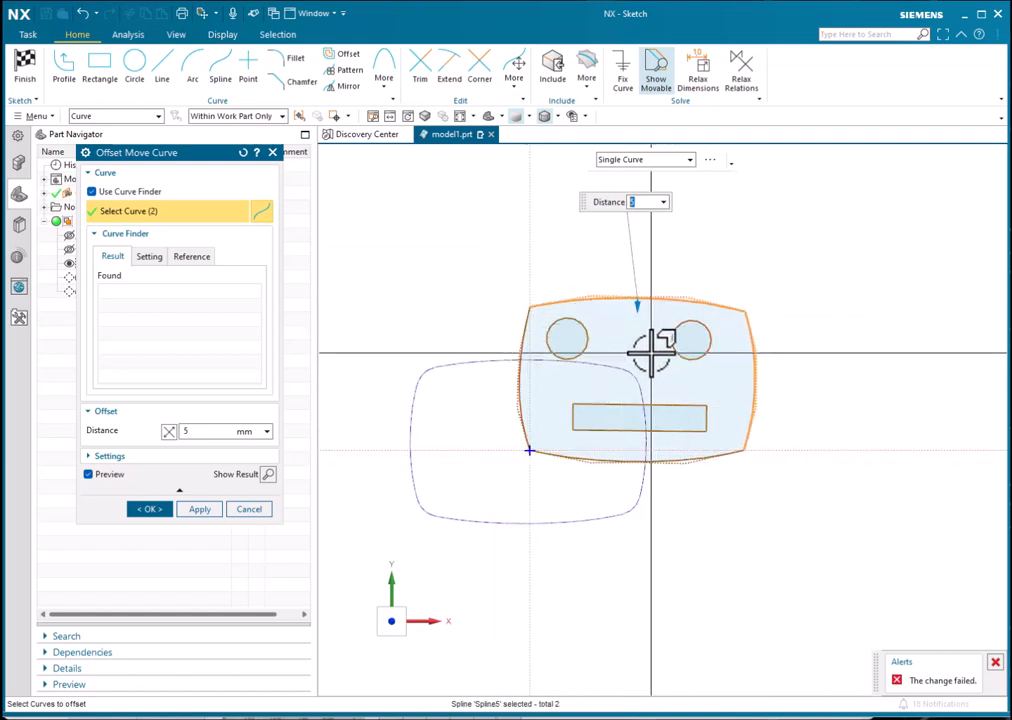
left_click(522, 398)
left_click(522, 398)
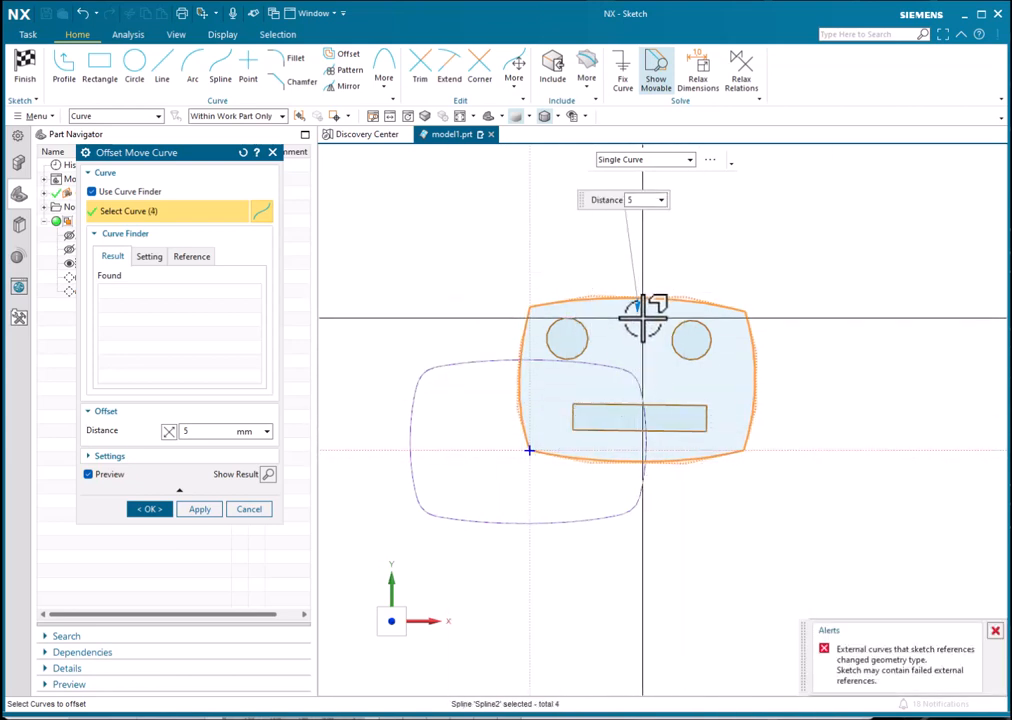
mouse_move(641, 307)
left_mouse_down()
mouse_move(639, 323)
mouse_move(639, 276)
mouse_move(635, 330)
mouse_move(714, 384)
mouse_move(645, 335)
mouse_move(640, 275)
mouse_move(646, 312)
left_mouse_up()
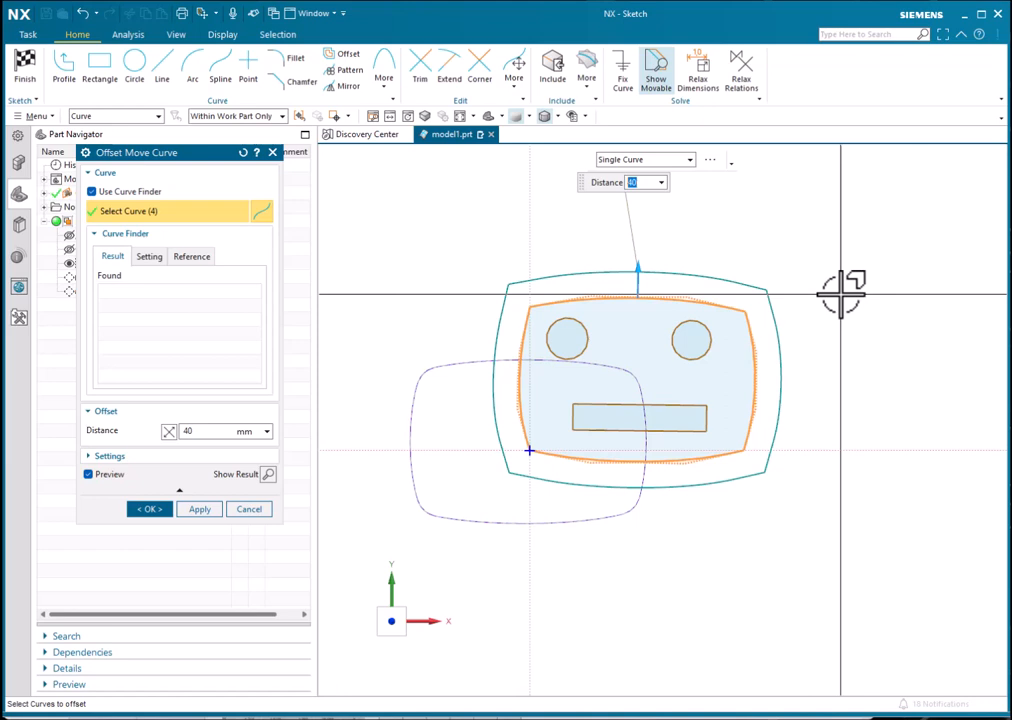
left_click(200, 509)
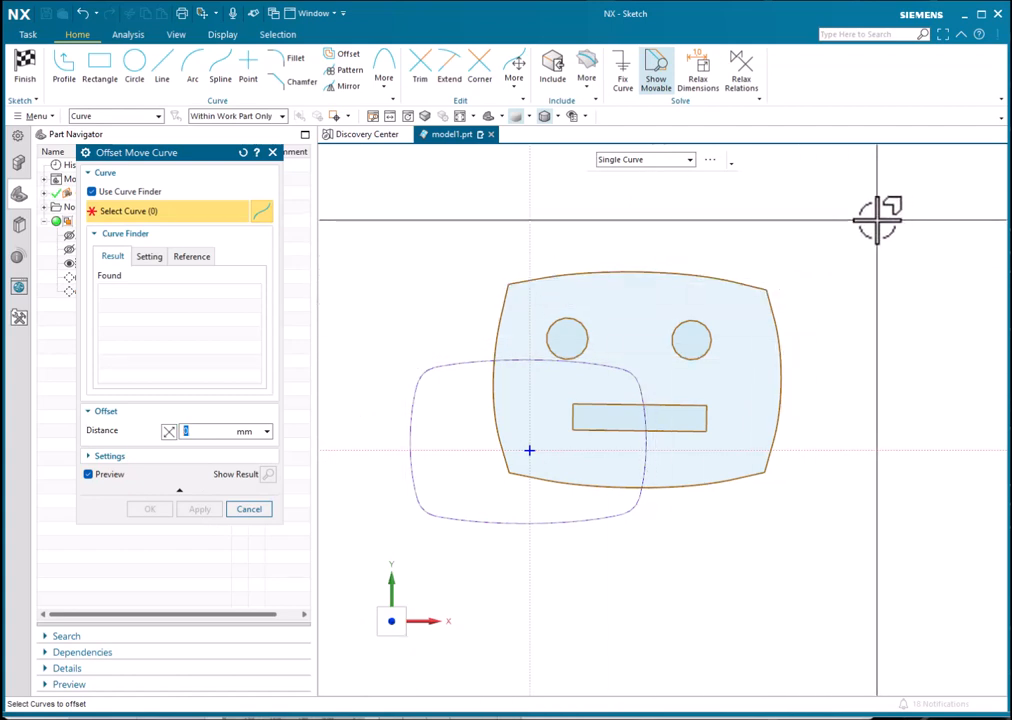
Step: Try Offset Move Curve on the rectangle's top and right lines with outward distances of 45, 30 and 40 mm
left_click(712, 410)
left_click(640, 413)
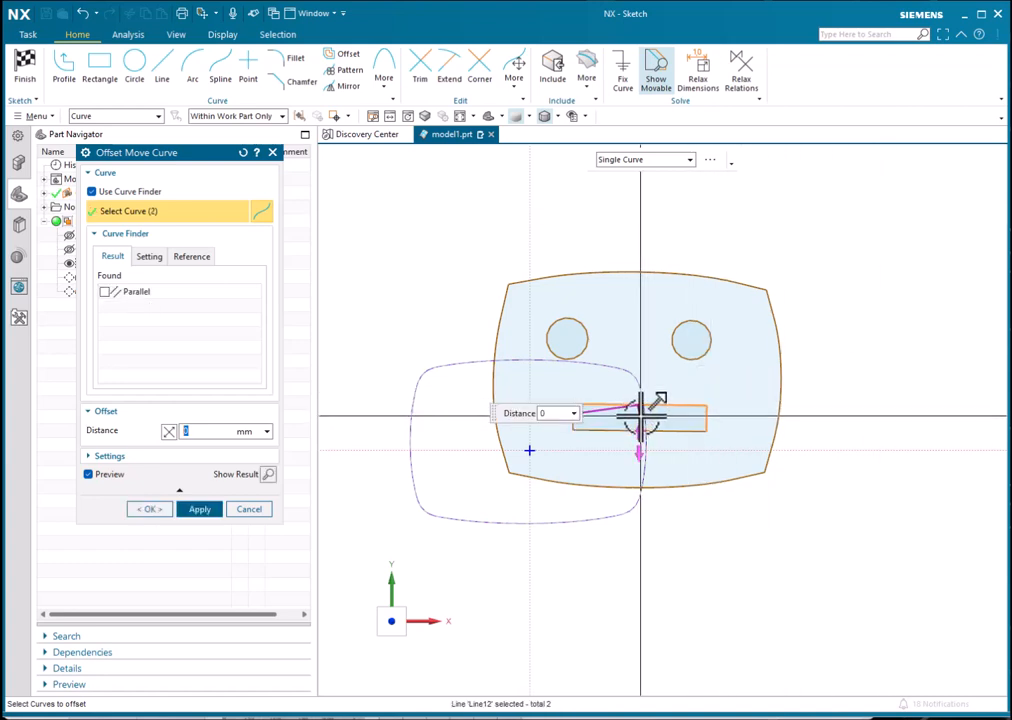
left_click_drag(644, 418, 662, 386)
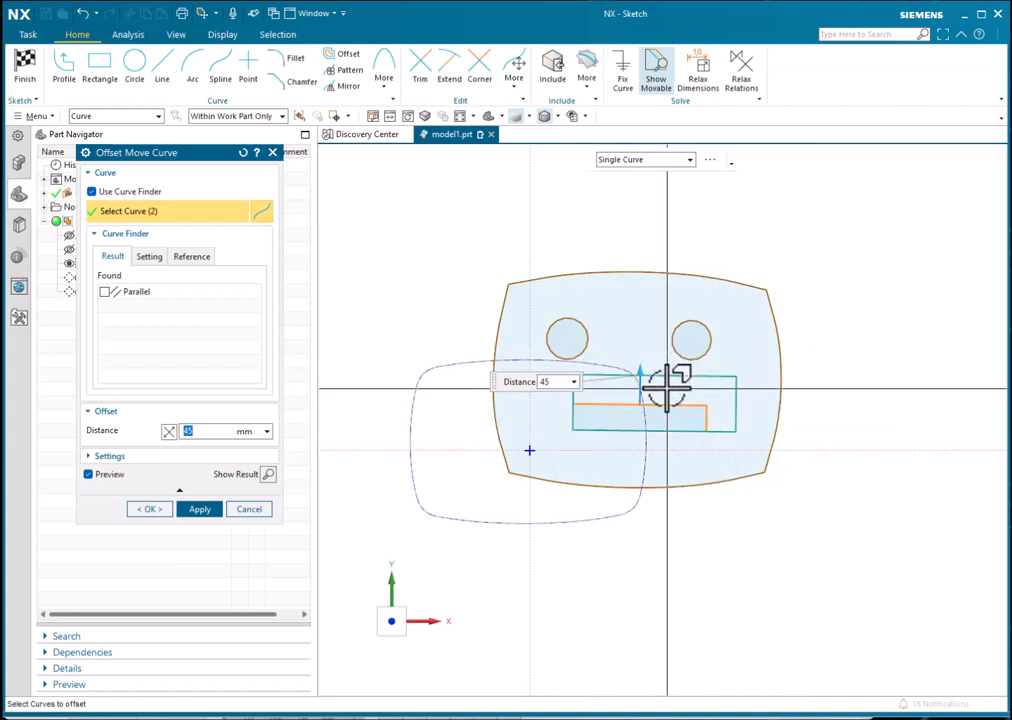
left_click_drag(642, 373, 553, 286)
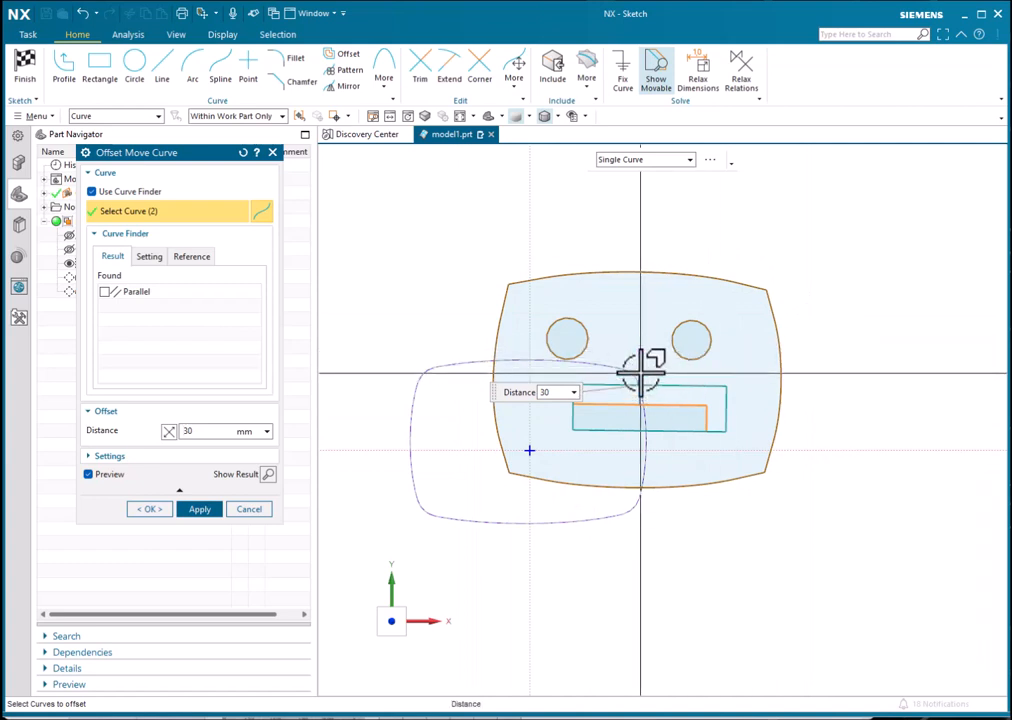
mouse_move(646, 372)
left_mouse_down()
mouse_move(641, 361)
mouse_move(642, 376)
left_mouse_up()
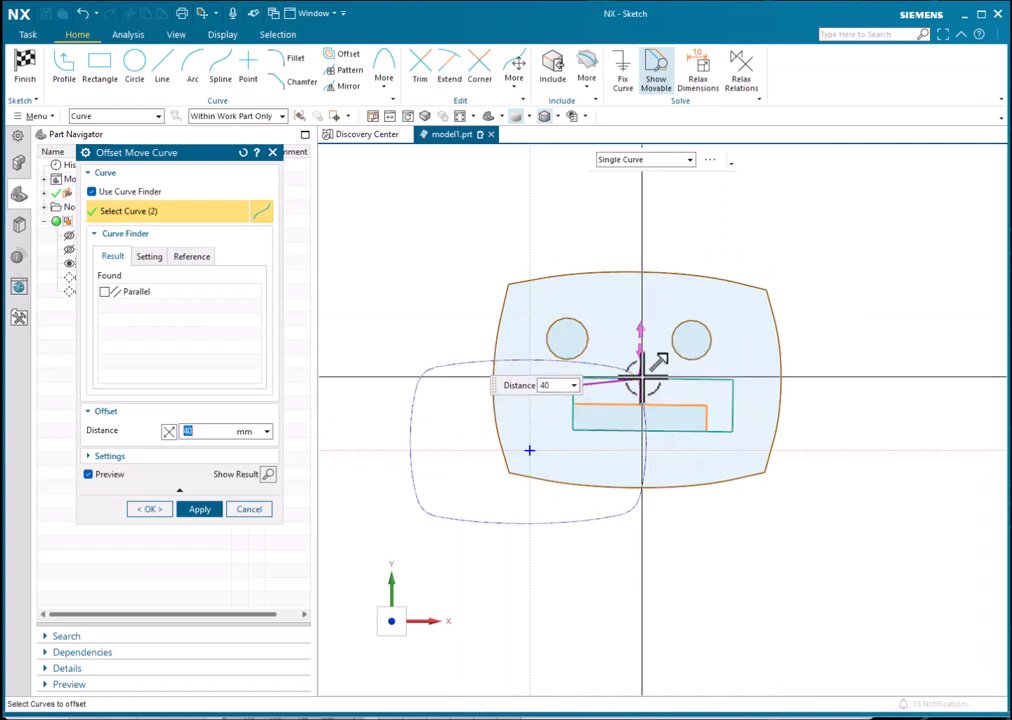
Step: Try to apply a distance of 0 mm to the rectangle's two selected lines and cancel Offset Move Curve
type("25")
left_click_drag(645, 373, 647, 404)
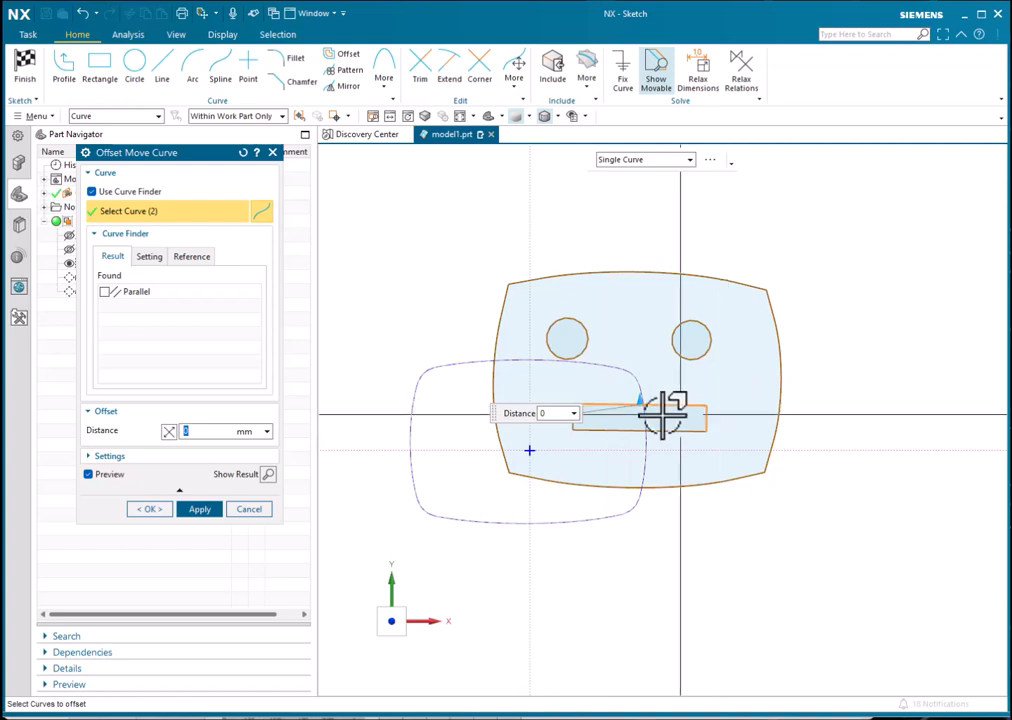
left_click(199, 510)
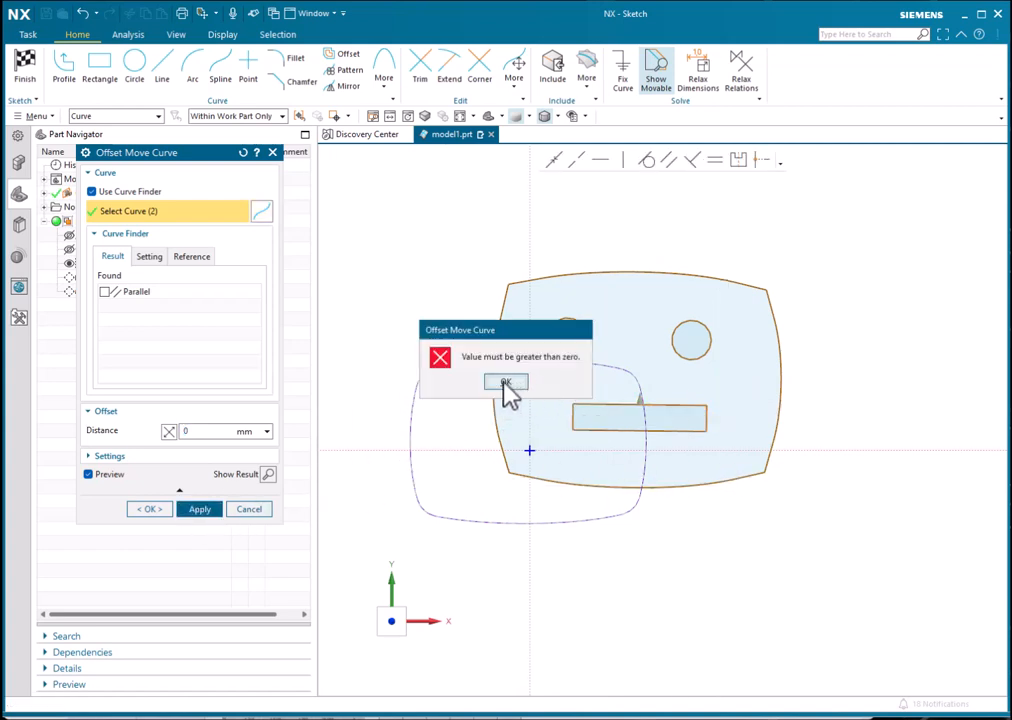
left_click(505, 383)
left_click_drag(639, 397, 588, 443)
left_click(249, 509)
Step: Resize the rectangle by moving its edges directly, extending all sides outward and pulling the right and top edges back slightly
left_click(716, 392)
left_click(700, 381)
left_click(600, 430)
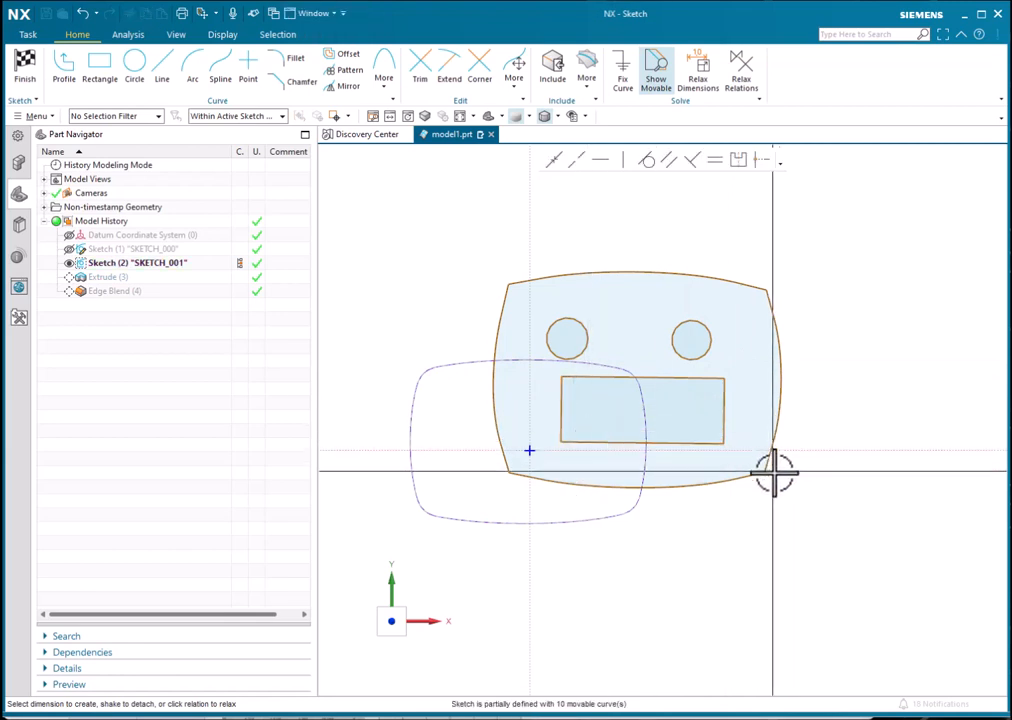
left_click(722, 393)
left_click_drag(700, 379, 685, 400)
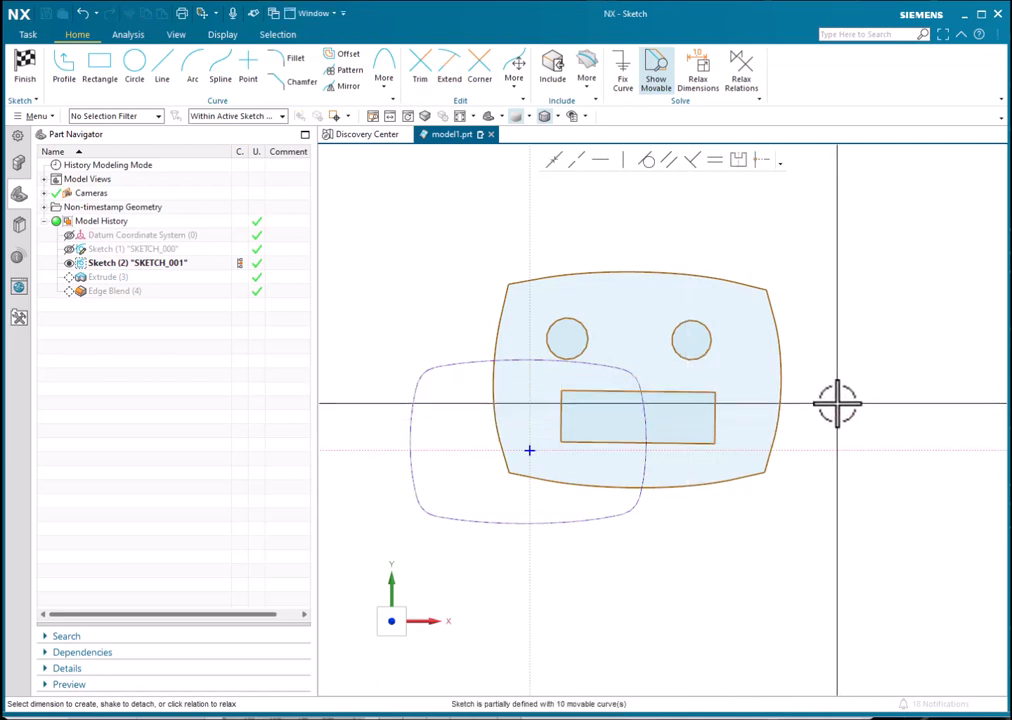
left_click(526, 82)
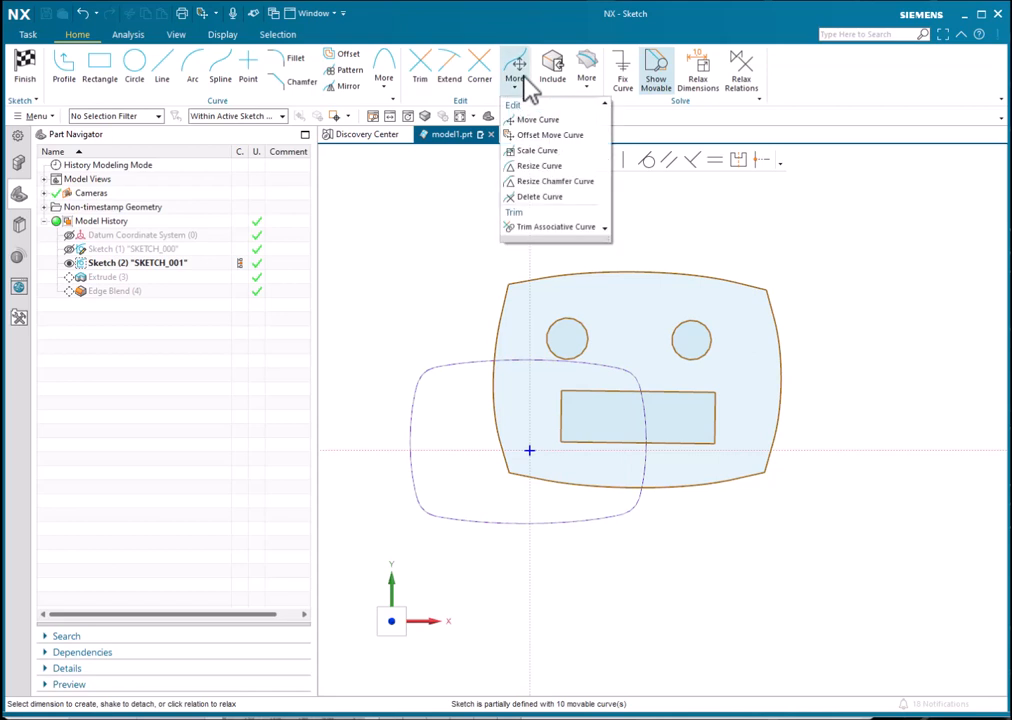
left_click(545, 135)
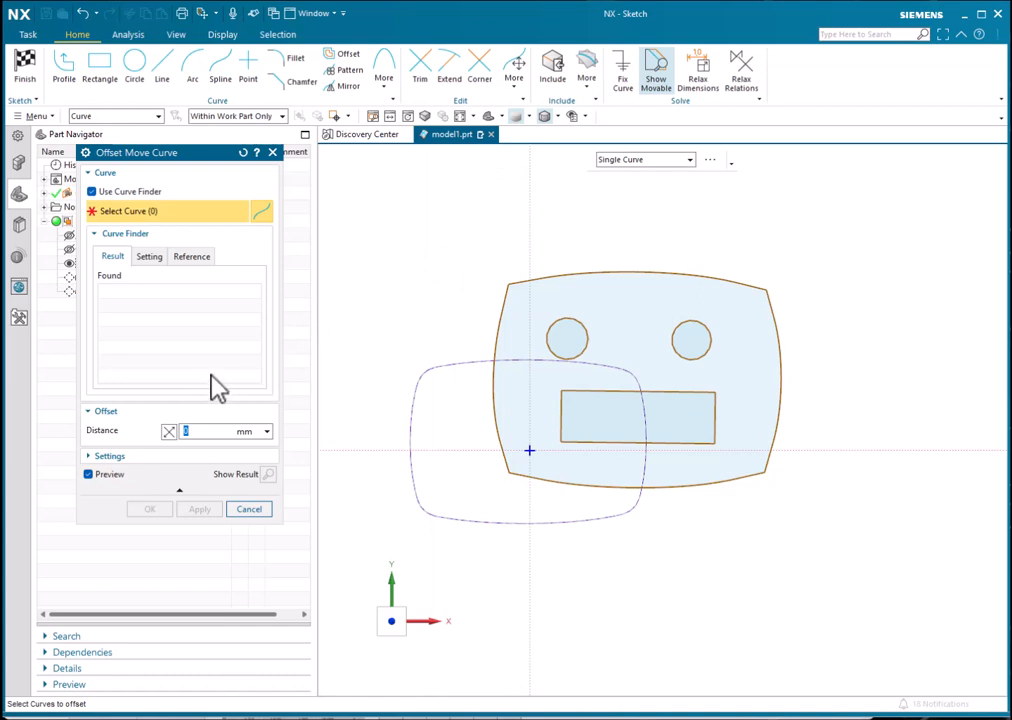
left_click(249, 509)
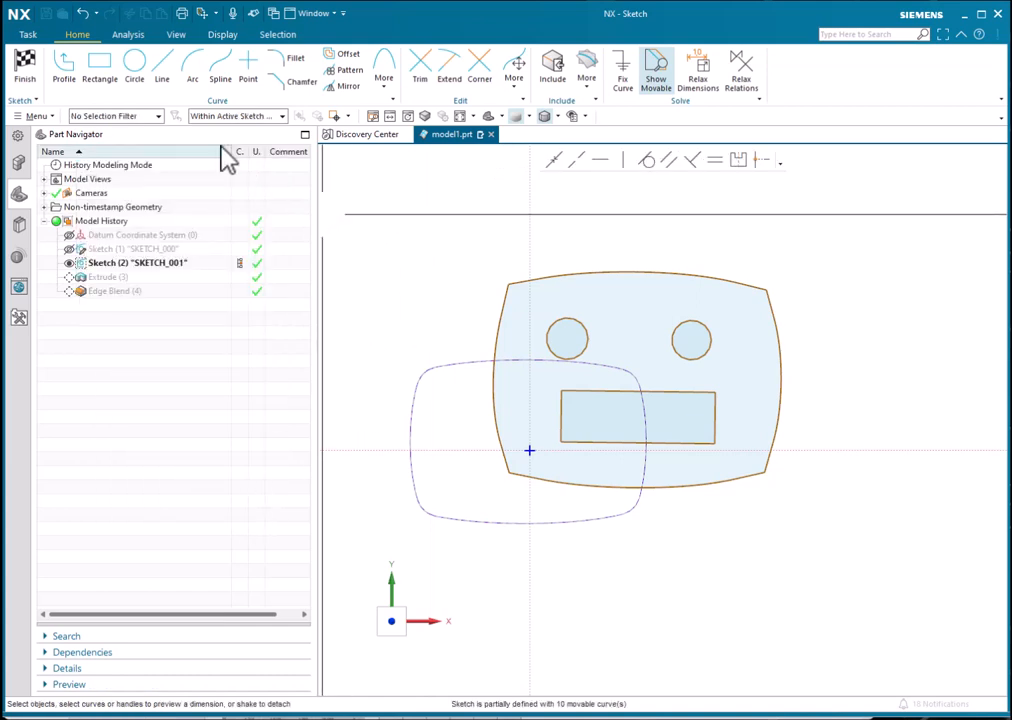
Step: Sketch a wide three-point arc spanning above the outline
left_click(162, 68)
left_click(193, 70)
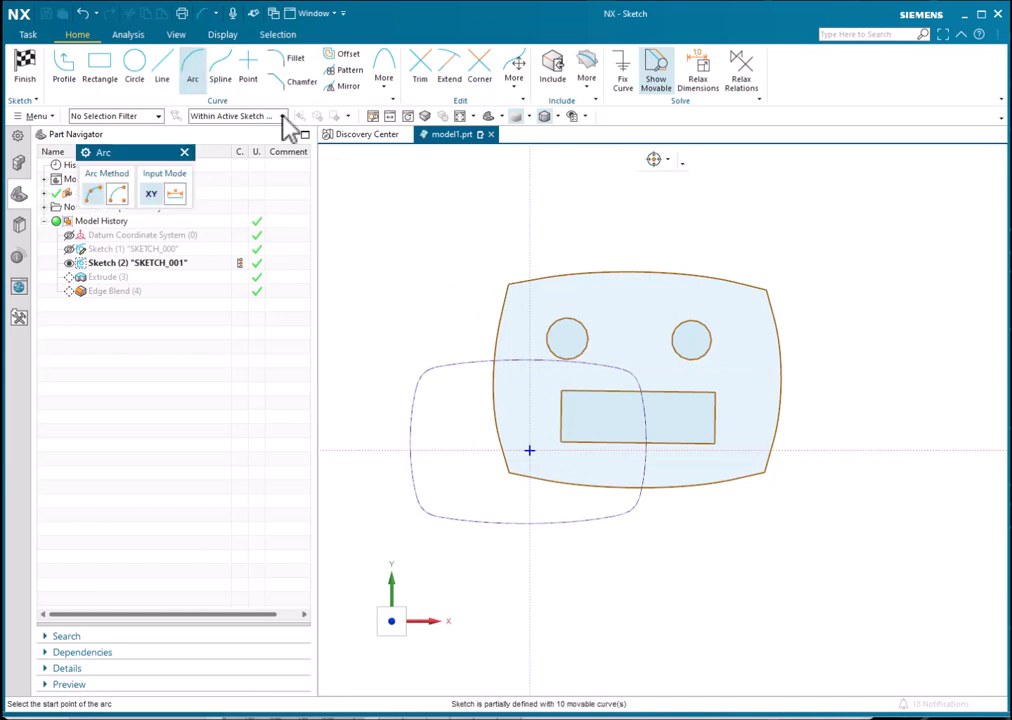
left_click(445, 287)
left_click(833, 280)
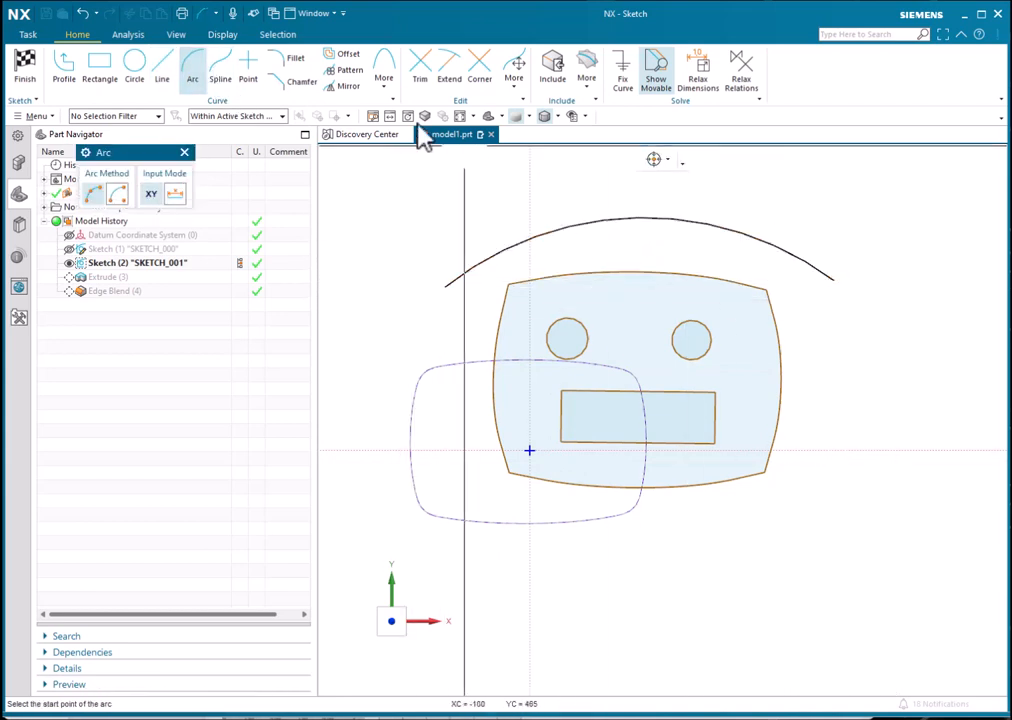
Step: Sketch a line below the outline, sloping upward to the right, and exit the Line command
left_click(138, 70)
left_click(162, 70)
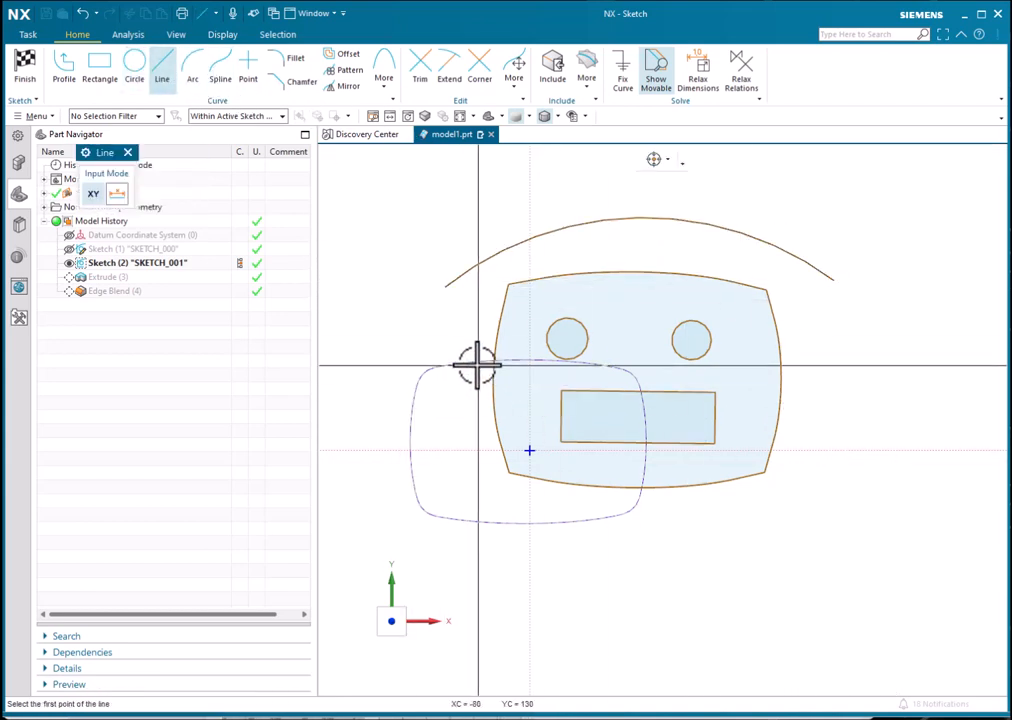
left_click(596, 601)
left_click(892, 487)
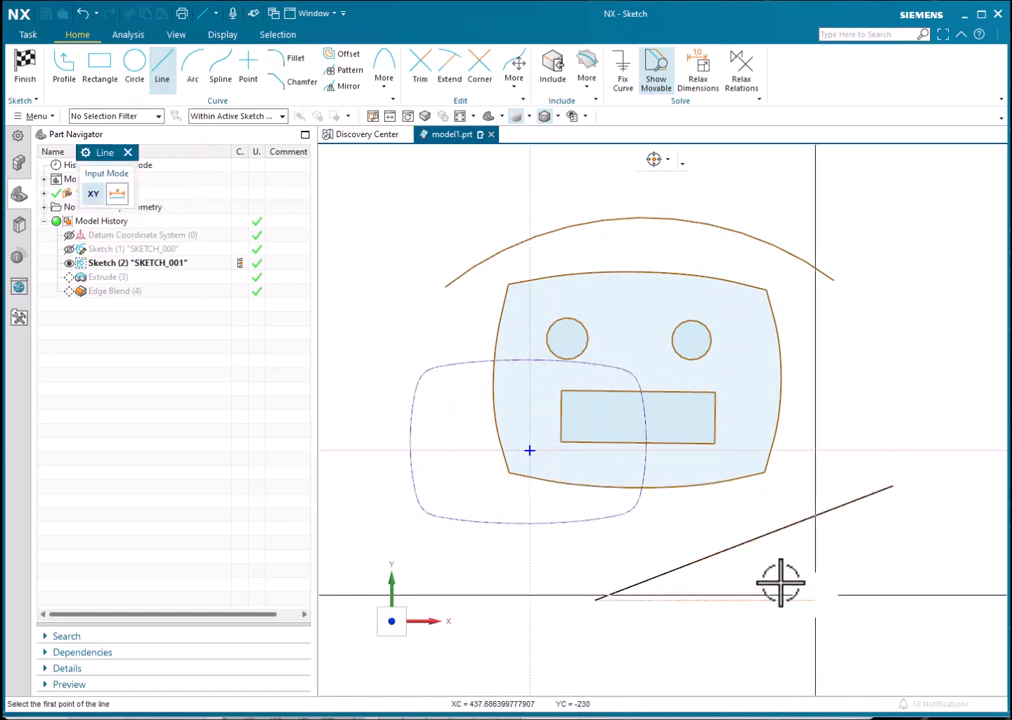
key("Escape")
scroll(500, 214, "down", 3)
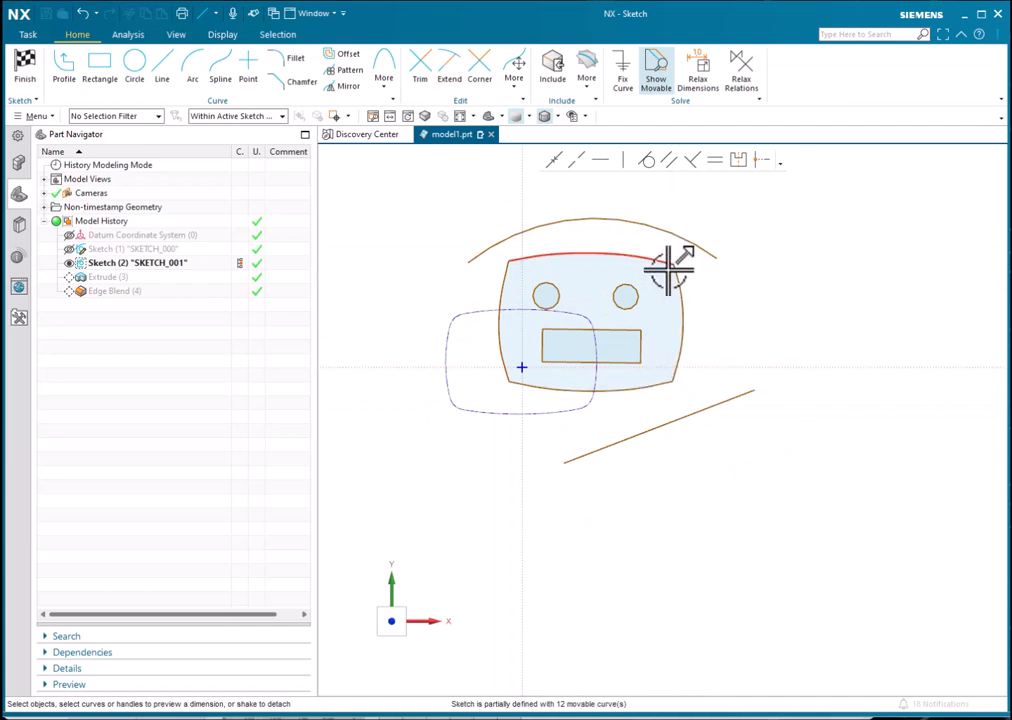
Step: Offset the arc above the outline outward with Offset Move Curve
left_click(515, 70)
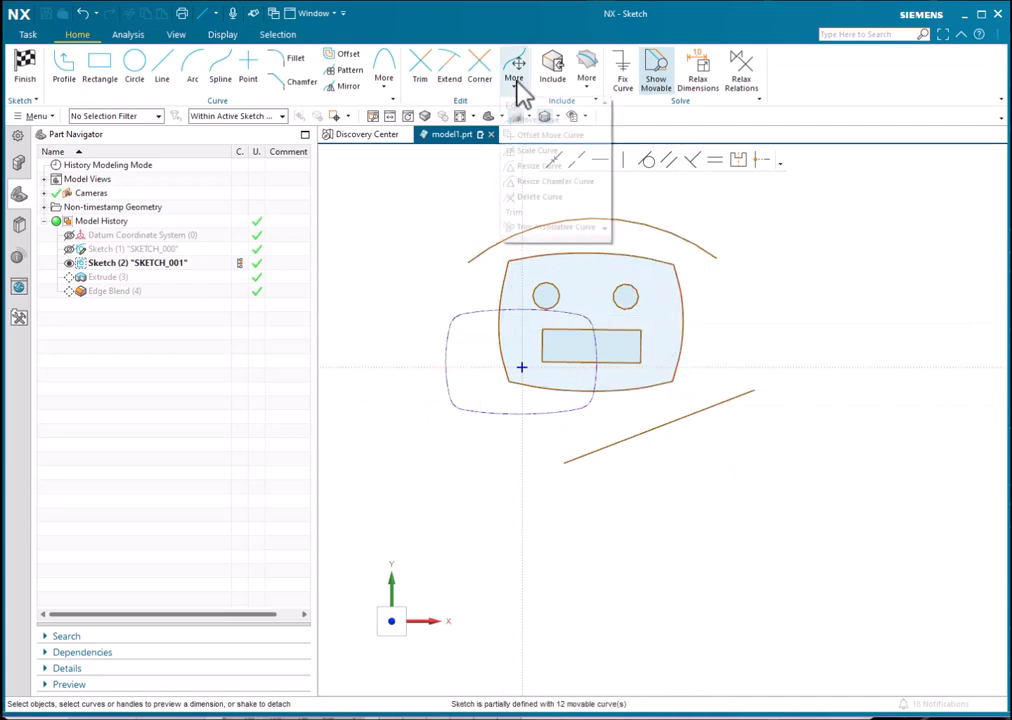
left_click(541, 135)
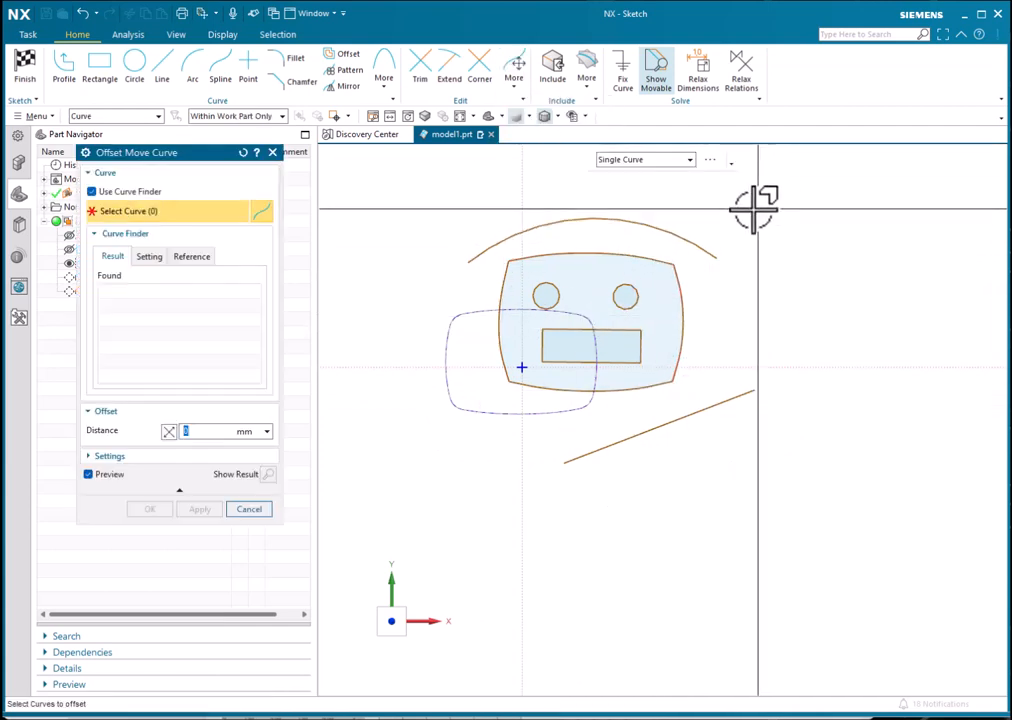
left_click(692, 238)
left_click_drag(598, 212, 611, 190)
left_click(199, 508)
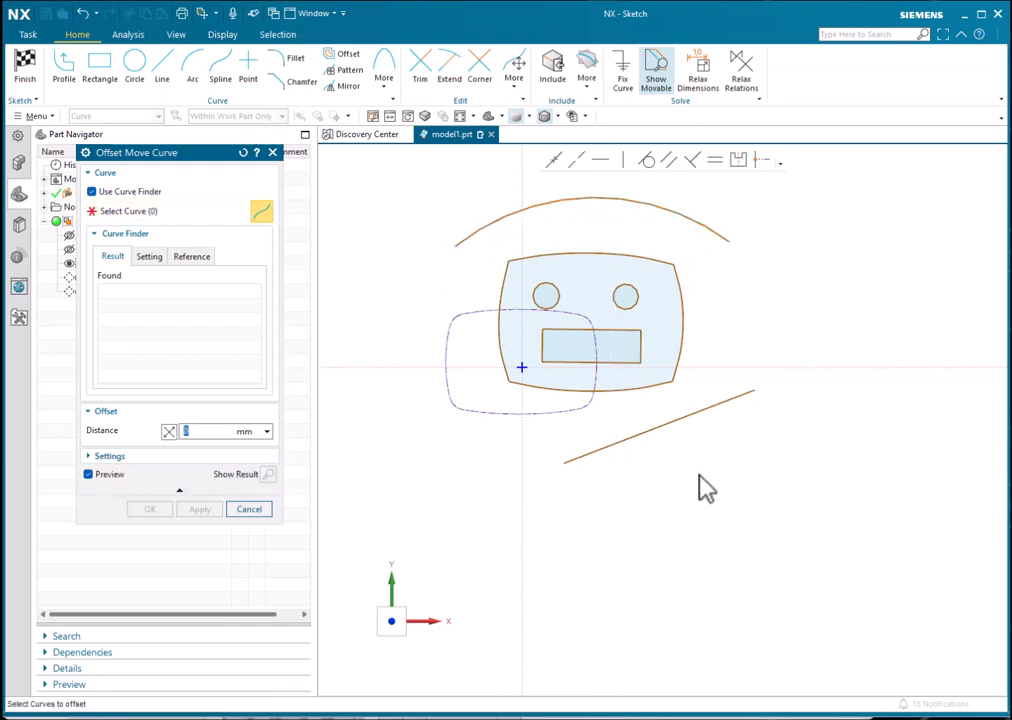
Step: Offset the sloping line by 140 mm away from the outline and finish Offset Move Curve
left_click(675, 428)
left_click_drag(675, 428, 690, 484)
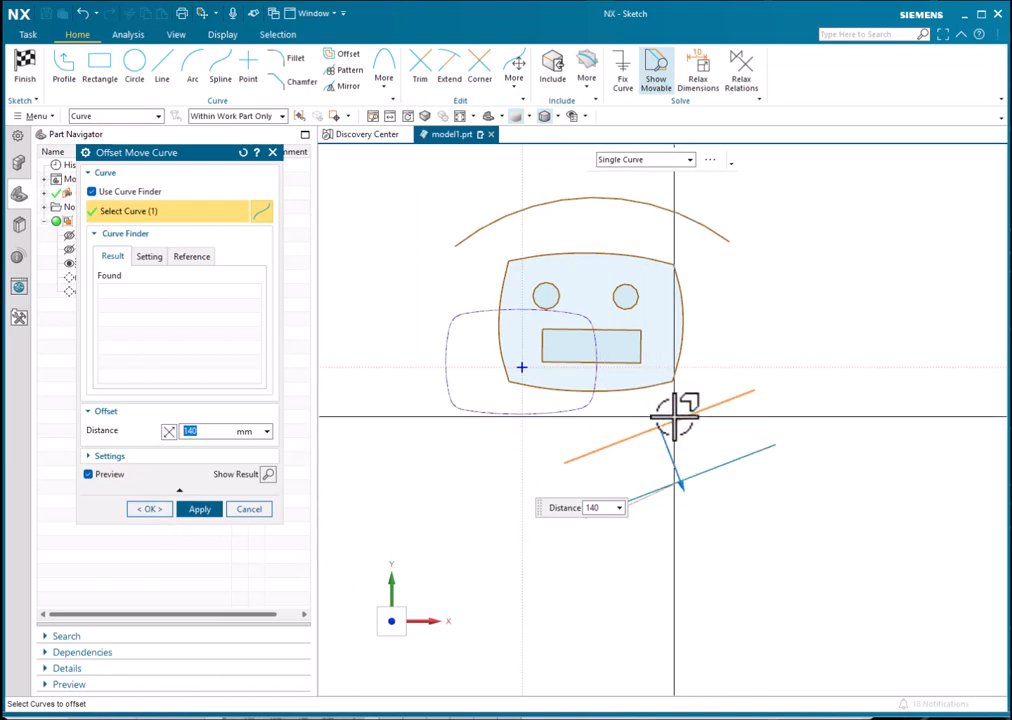
left_click(149, 509)
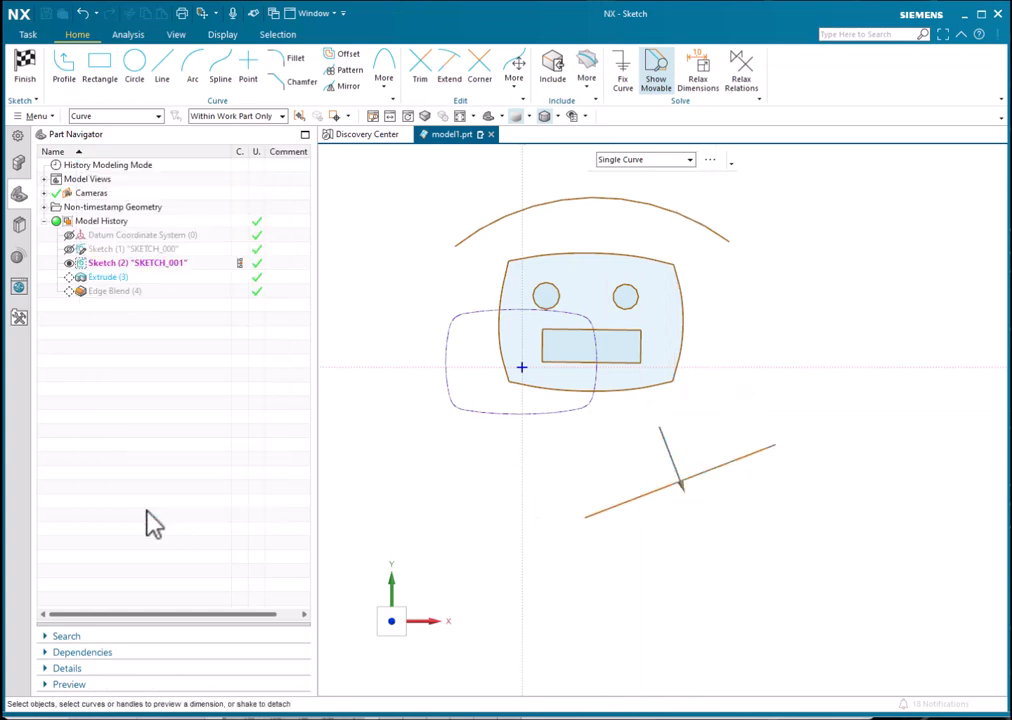
scroll(617, 480, "down", 1)
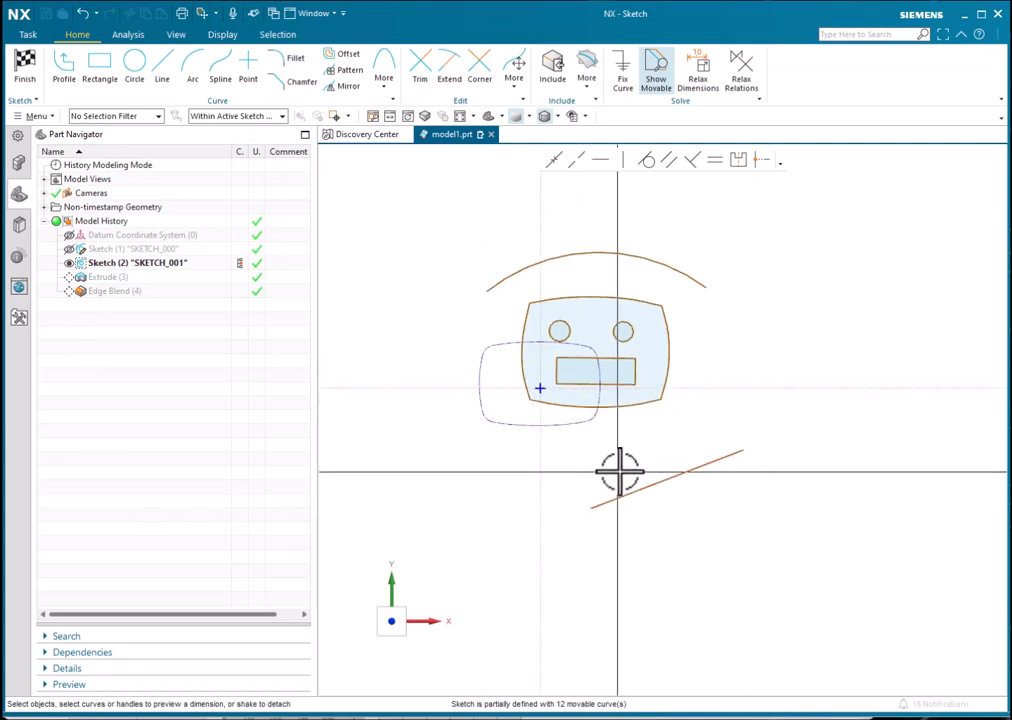
scroll(527, 279, "up", 1)
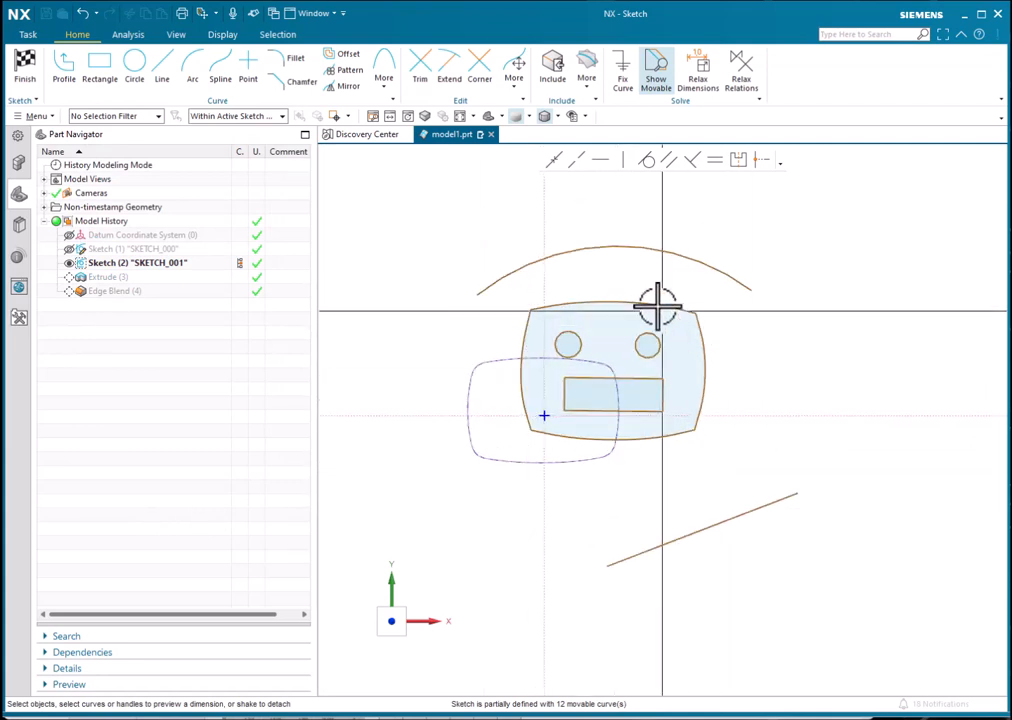
left_click(516, 86)
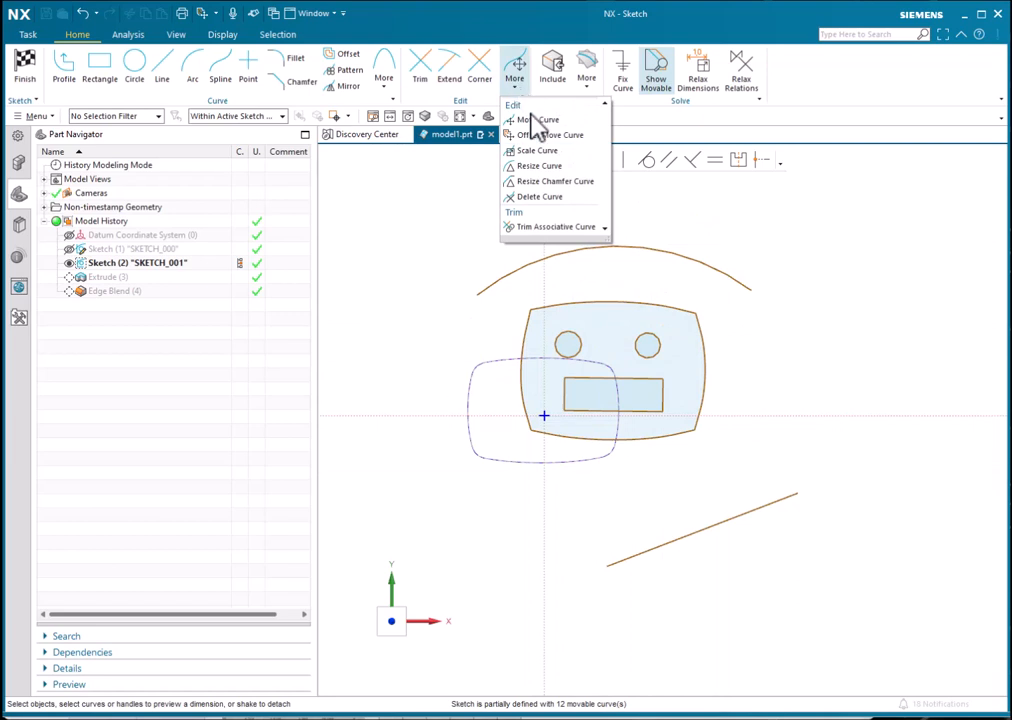
left_click(550, 152)
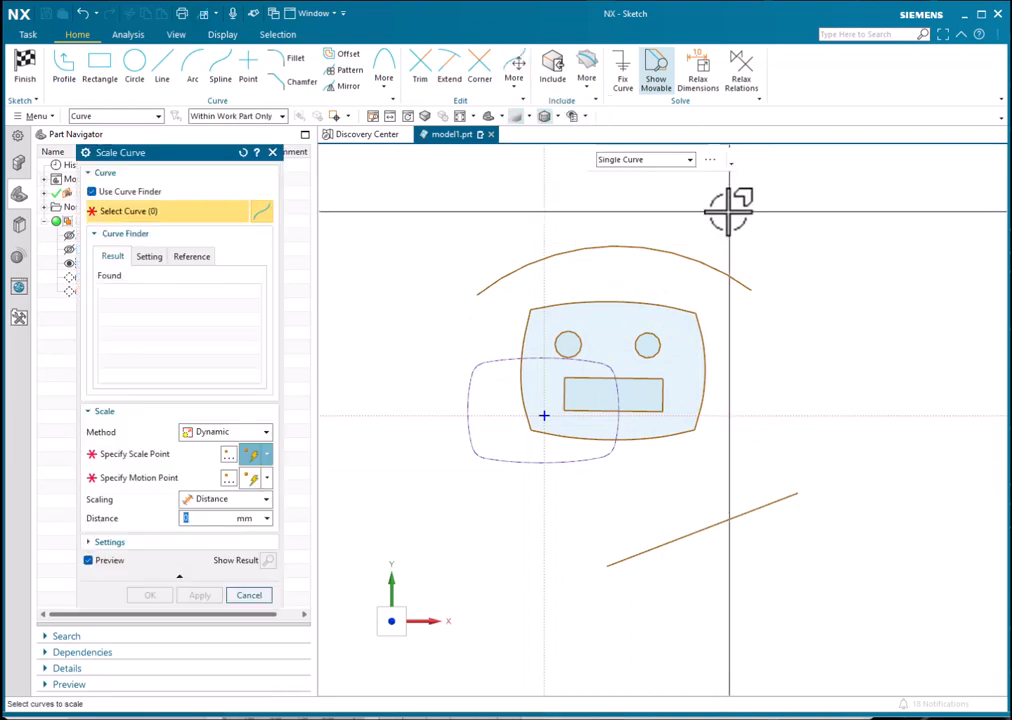
key("Escape")
Step: Delete the arc above the outline and the sloping line below it
left_click(718, 271)
left_click(784, 501)
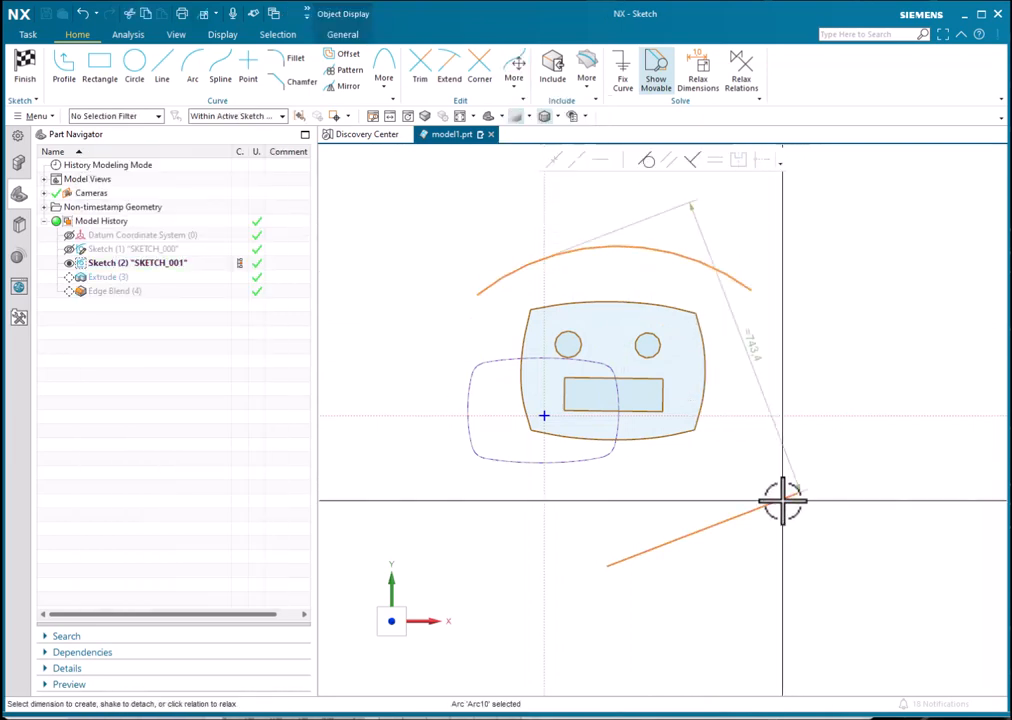
key("Delete")
Step: Start Scale Curve with default settings, select the outline, both circles and the rectangle, and set the scaling to Distance
scroll(633, 264, "up", 3)
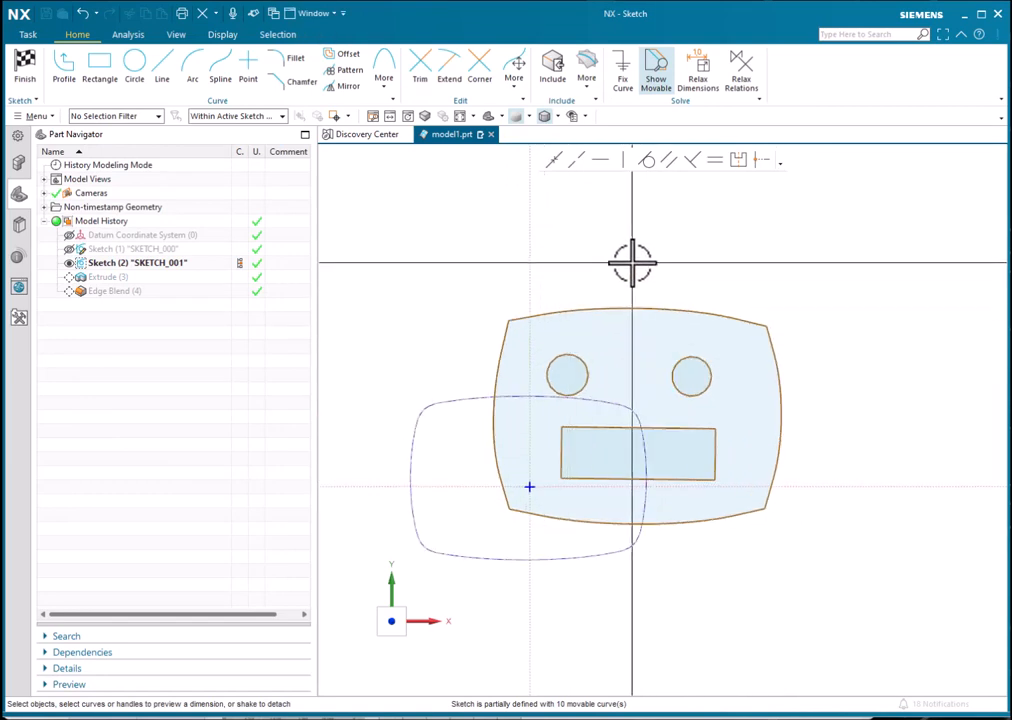
left_click(514, 88)
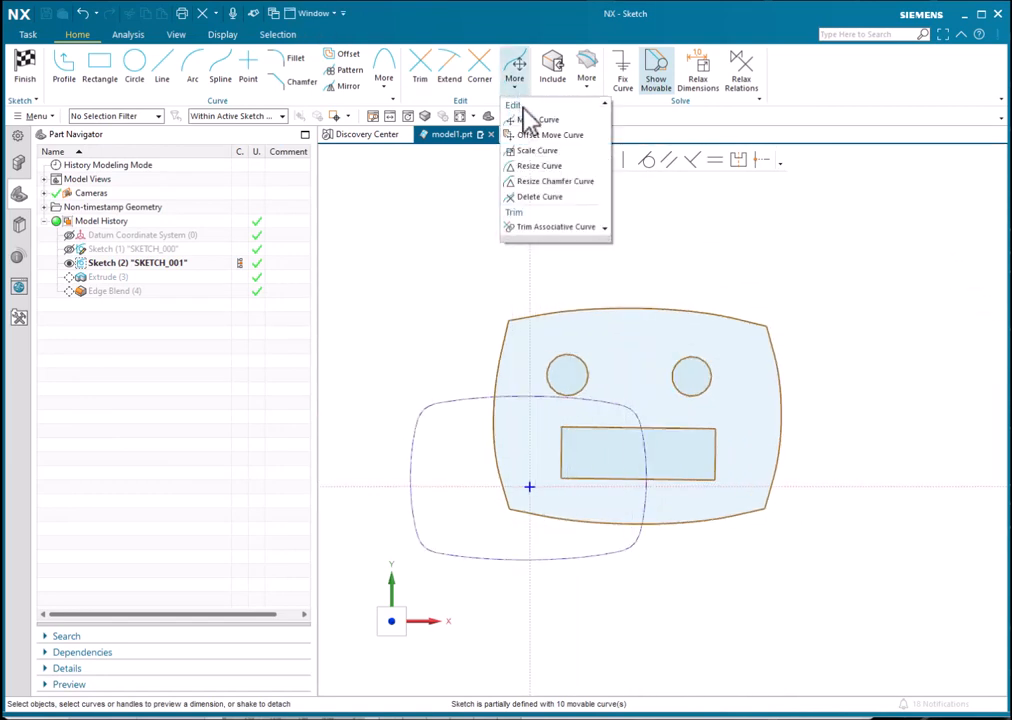
left_click(555, 151)
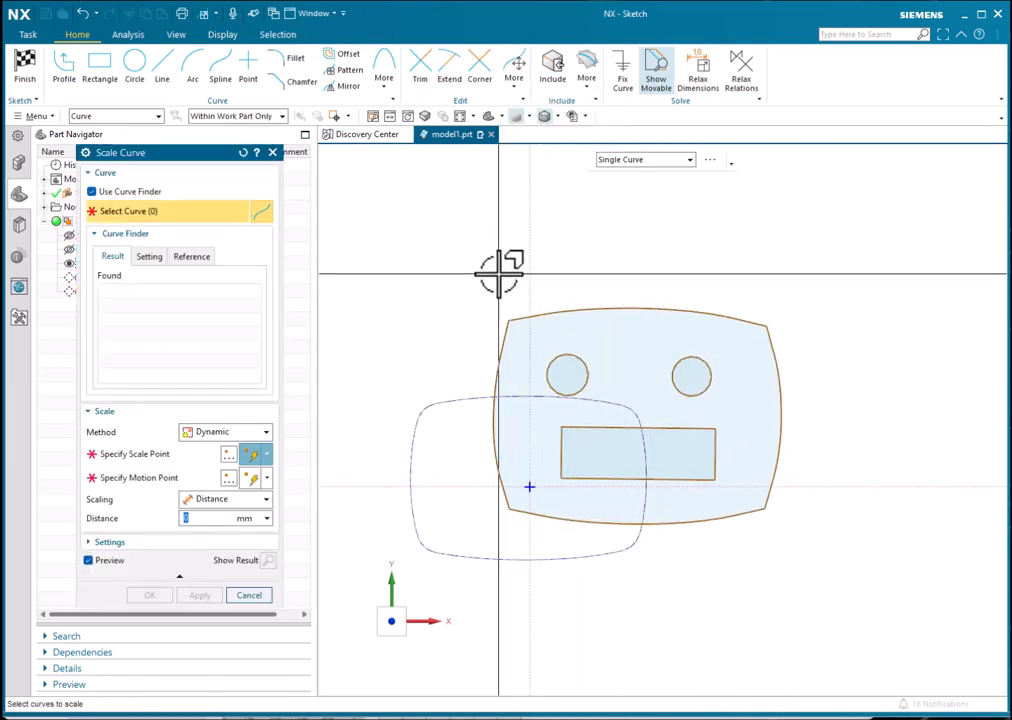
left_click(244, 154)
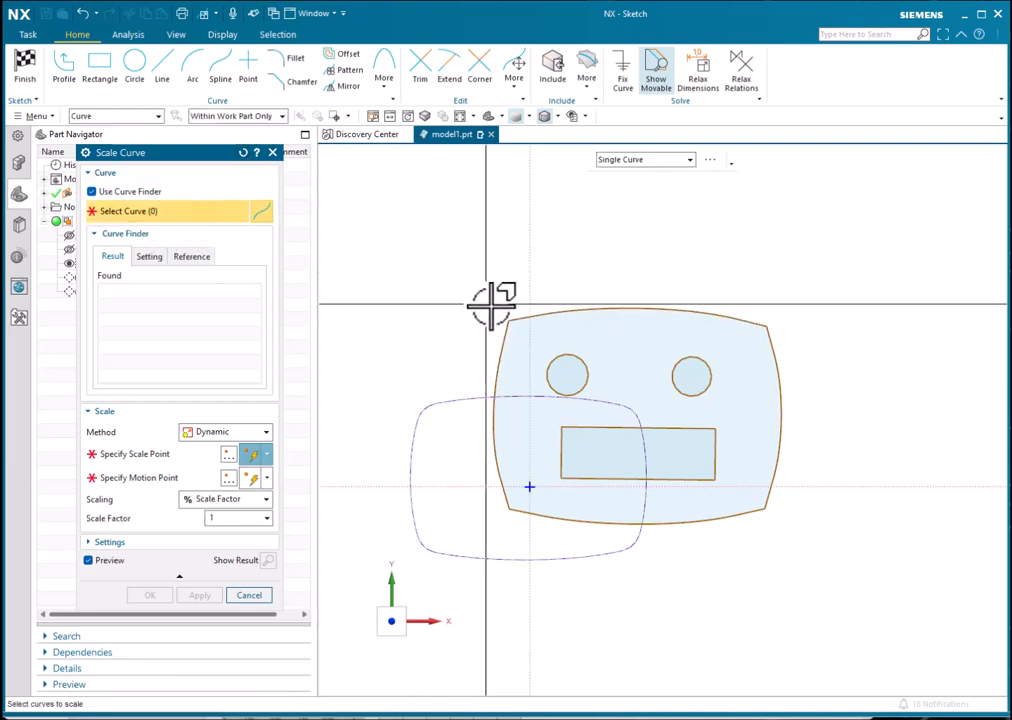
mouse_move(473, 299)
left_mouse_down()
mouse_move(831, 521)
mouse_move(841, 542)
left_mouse_up()
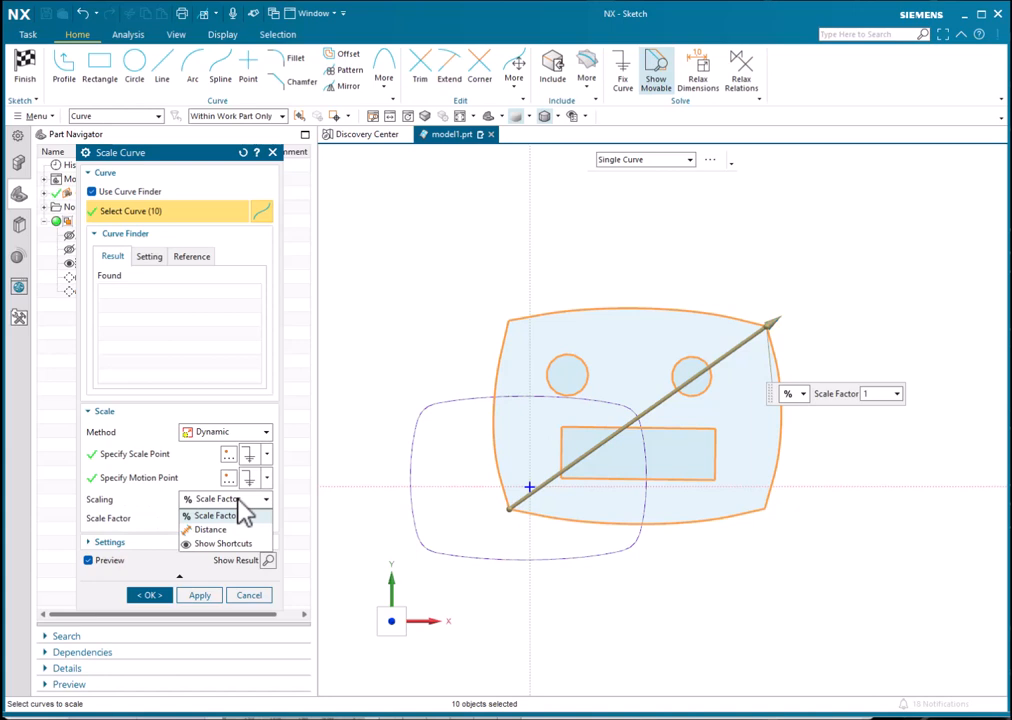
left_click(231, 530)
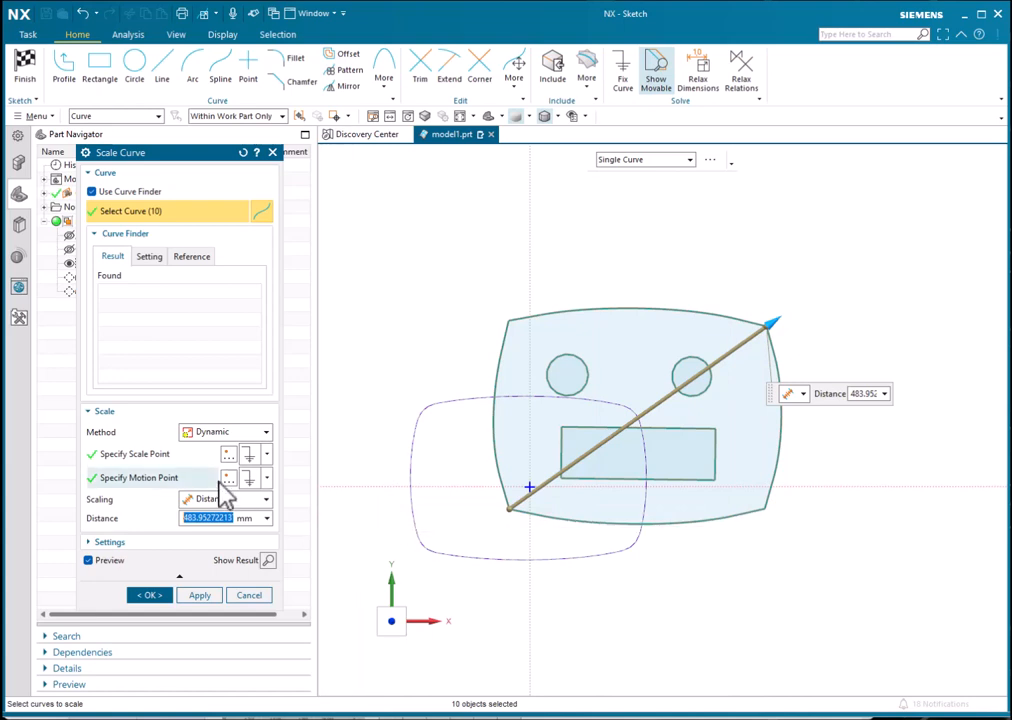
Step: Specify the outline's lower-left corner as the scale point and its lower-right corner as the motion point
left_click(146, 455)
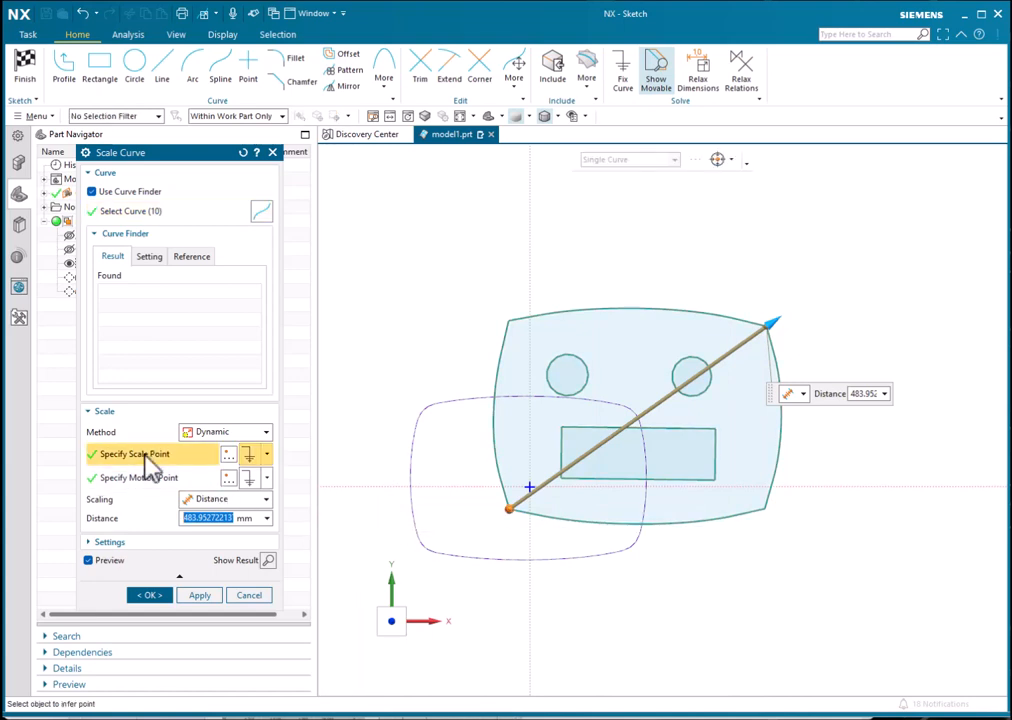
left_click(510, 320)
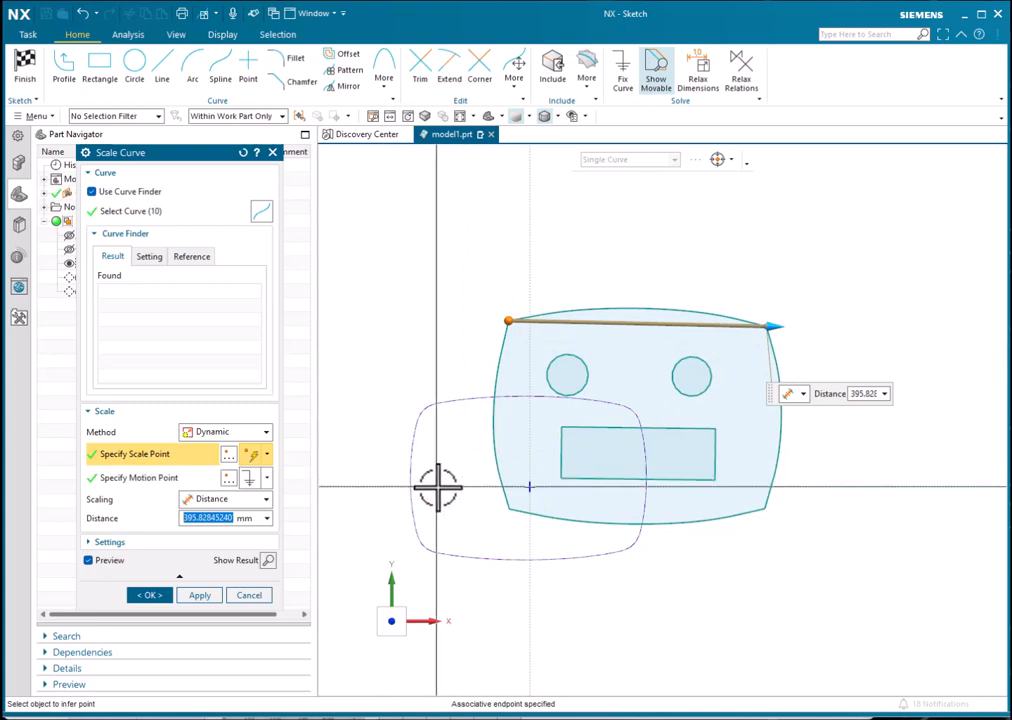
left_click(511, 510)
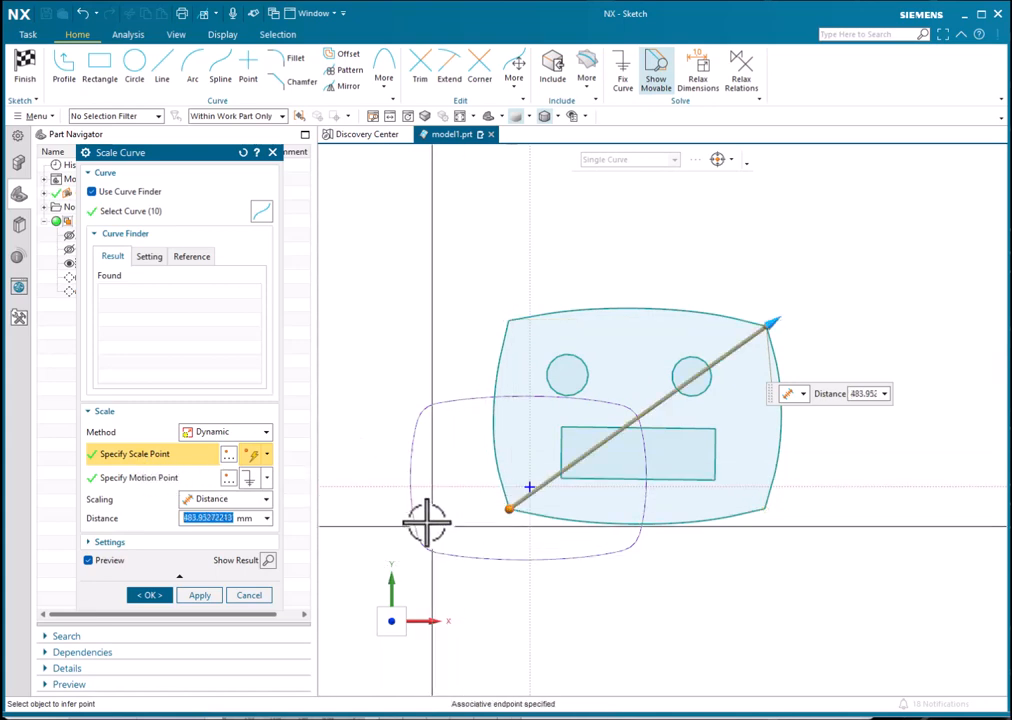
left_click(150, 479)
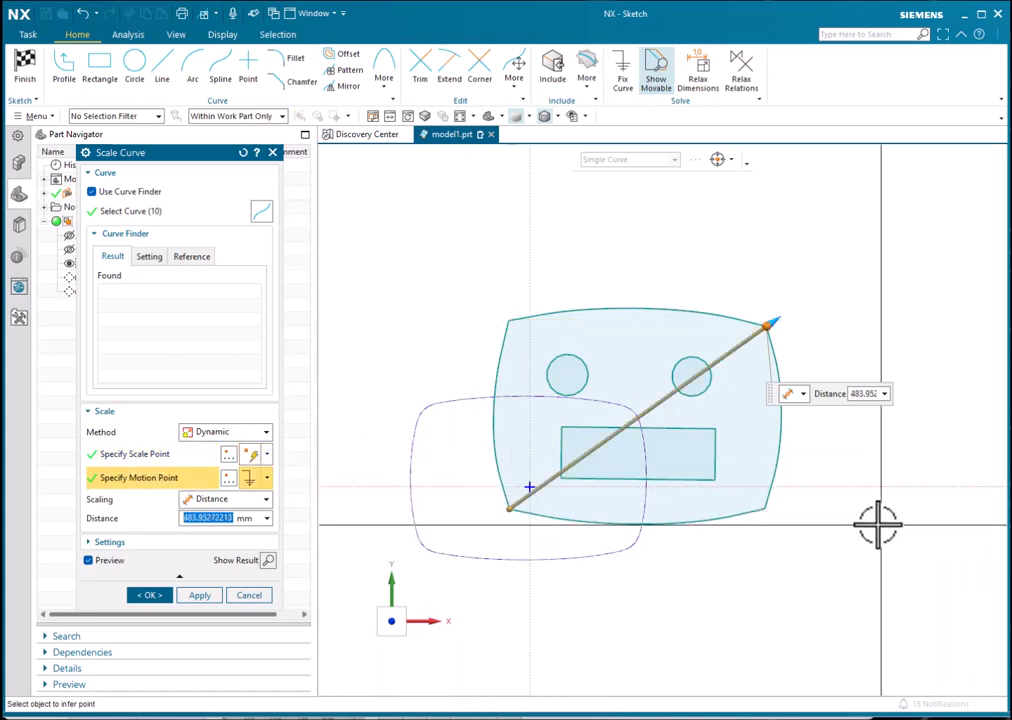
left_click(765, 509)
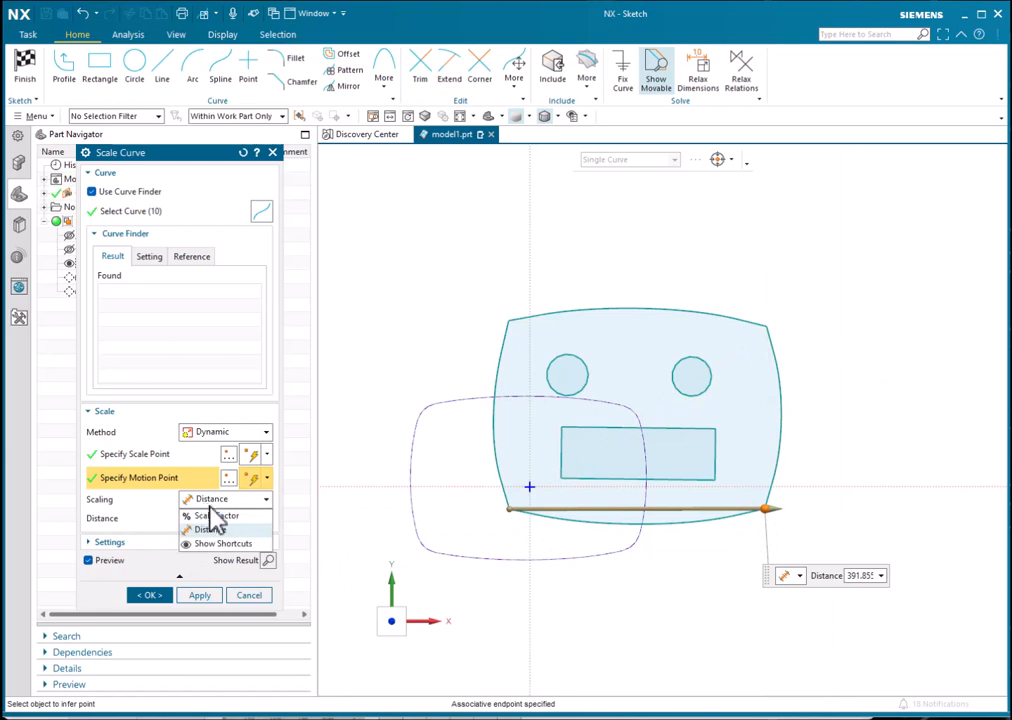
Step: Scale the selected curves to a distance of 400 mm between the scale and motion points, and apply
left_click(214, 515)
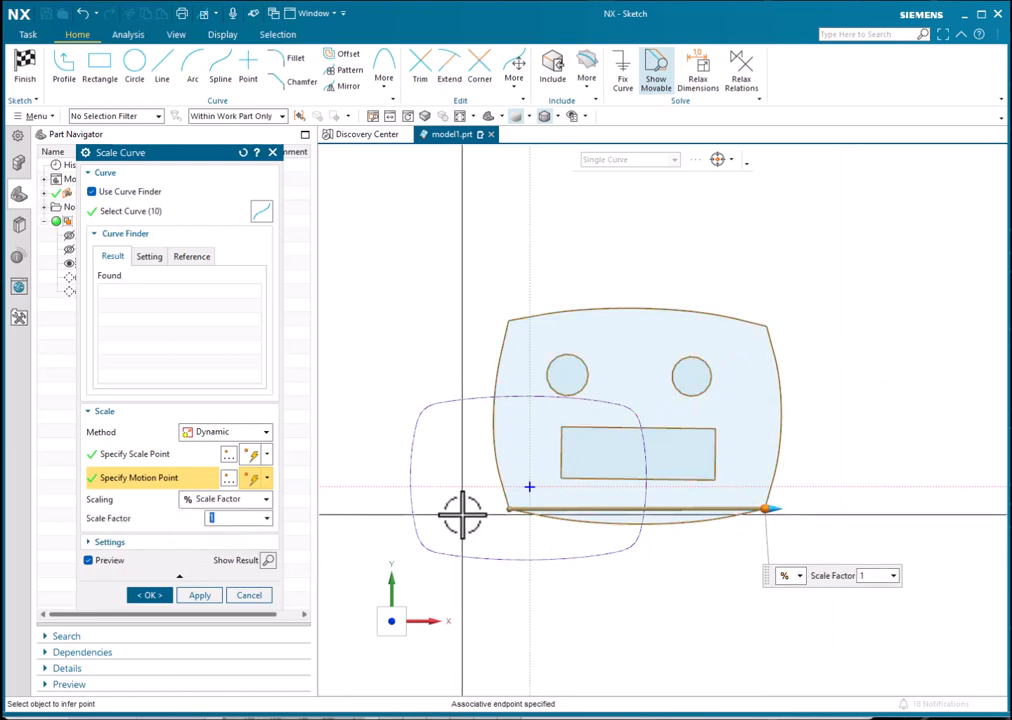
left_click(238, 499)
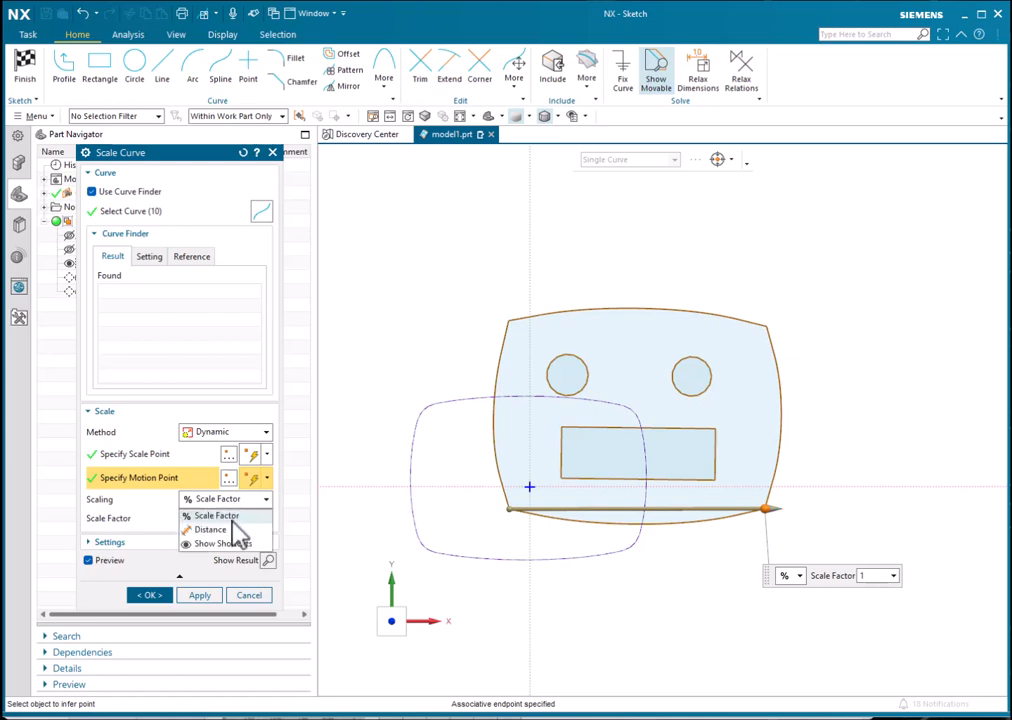
left_click(240, 530)
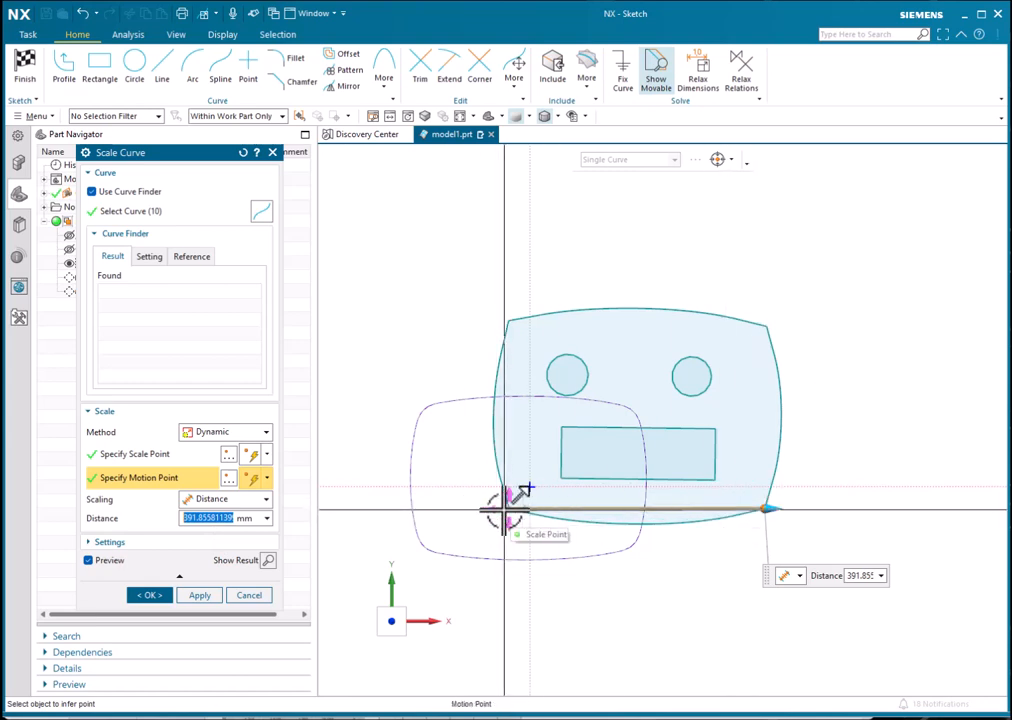
type("400")
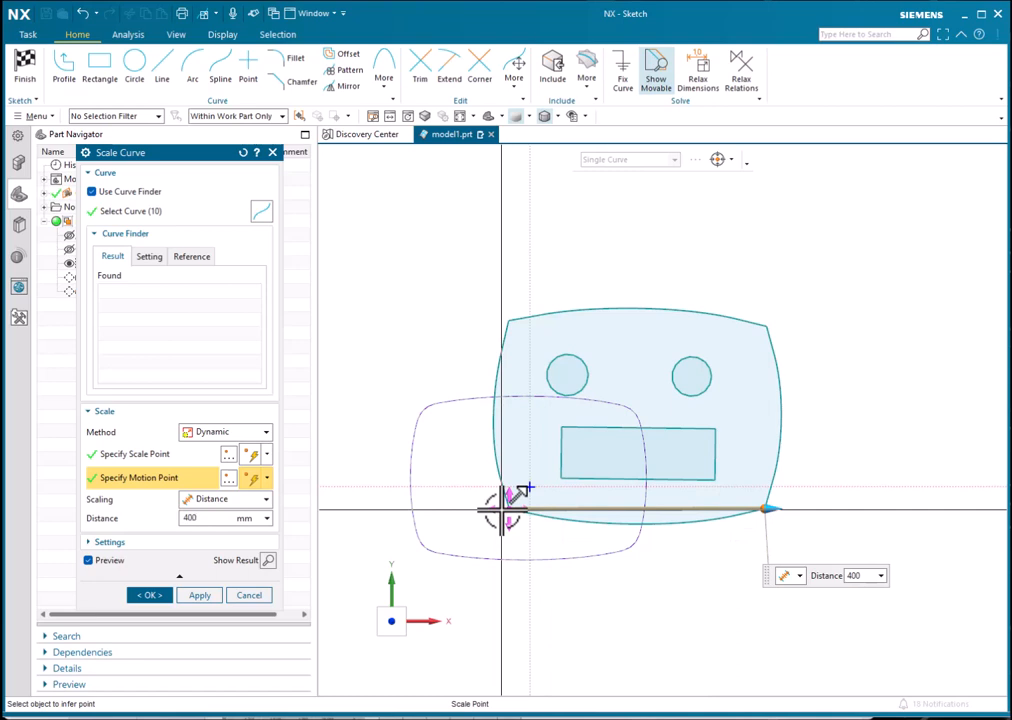
key("Return")
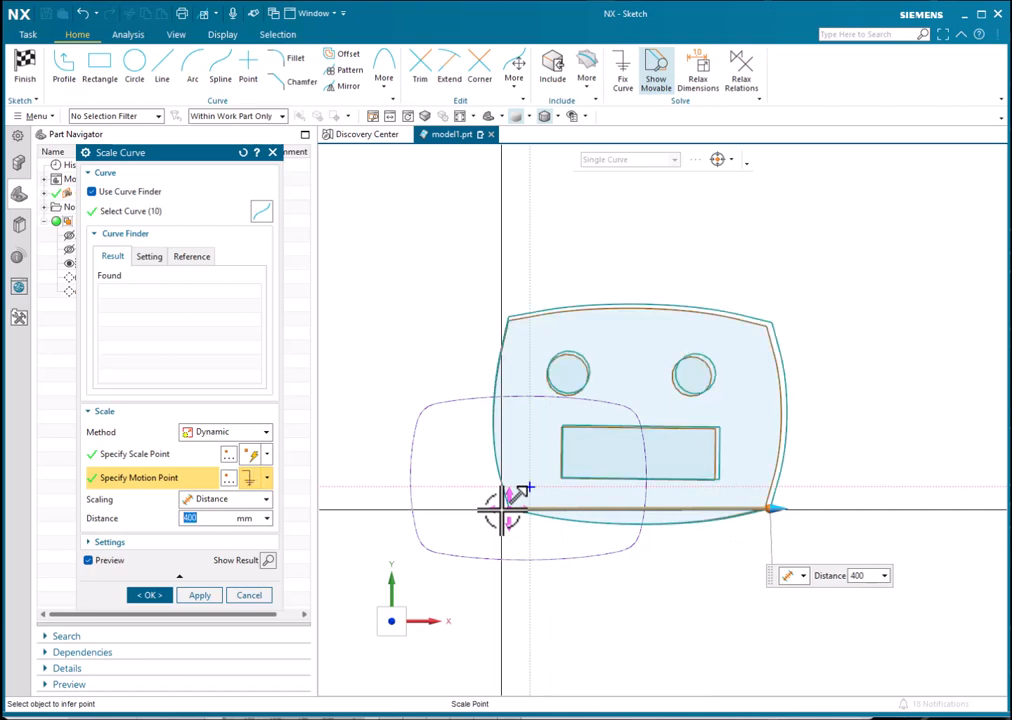
left_click(502, 510)
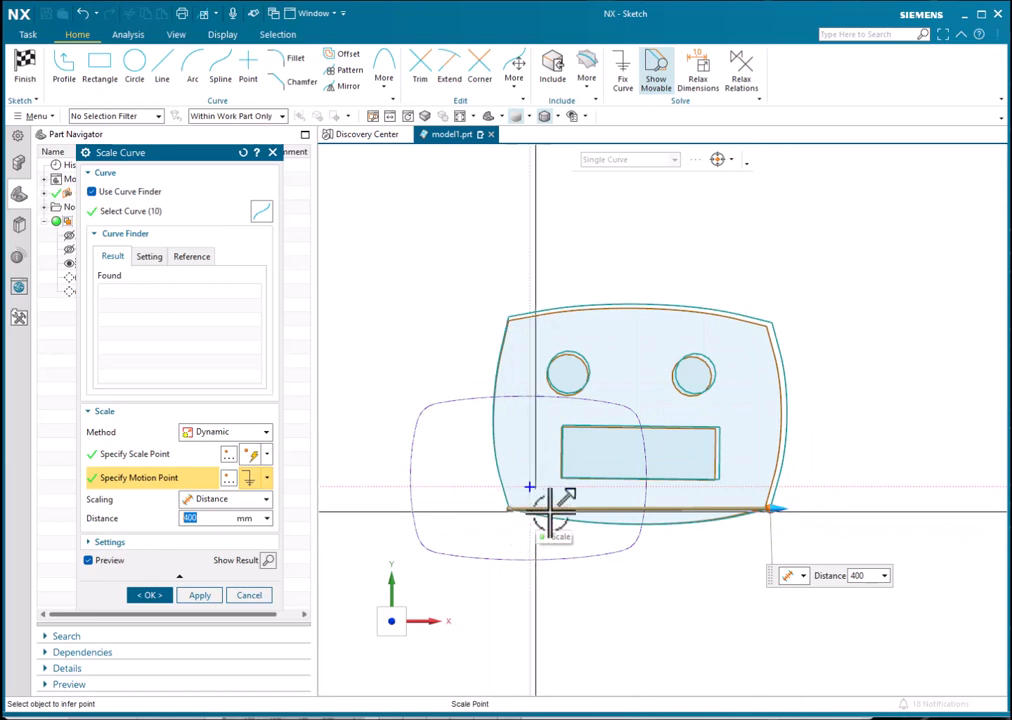
left_click(769, 510)
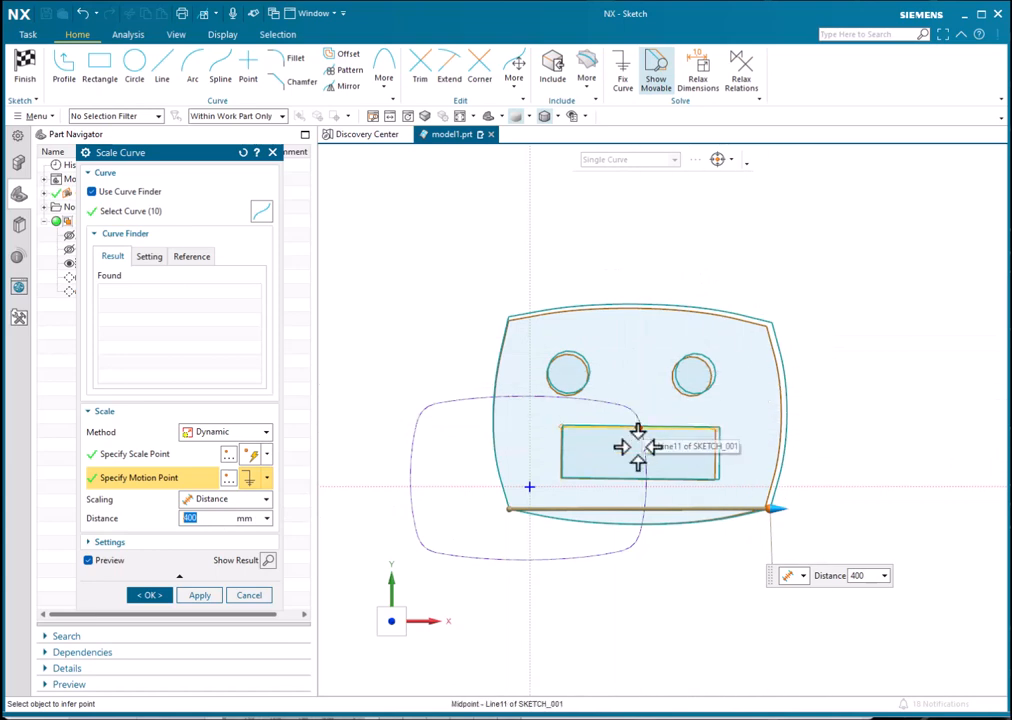
left_click(200, 597)
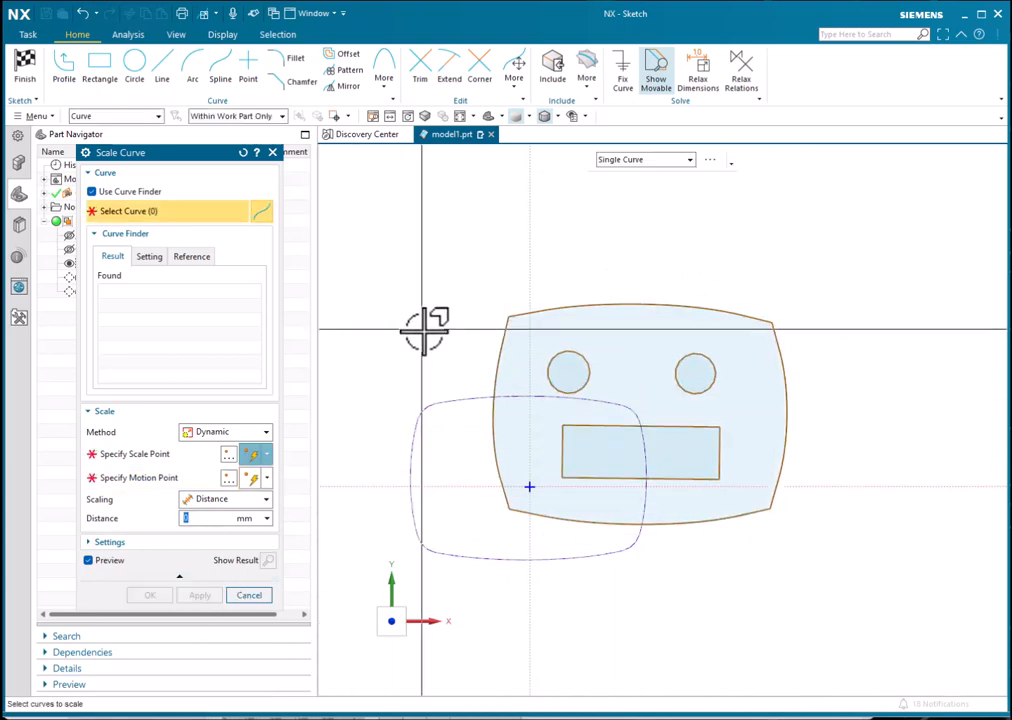
Step: Scale the outline, both circles and the rectangle by a scale factor of 0.9 and apply
mouse_move(481, 293)
left_mouse_down()
mouse_move(752, 515)
mouse_move(851, 566)
left_mouse_up()
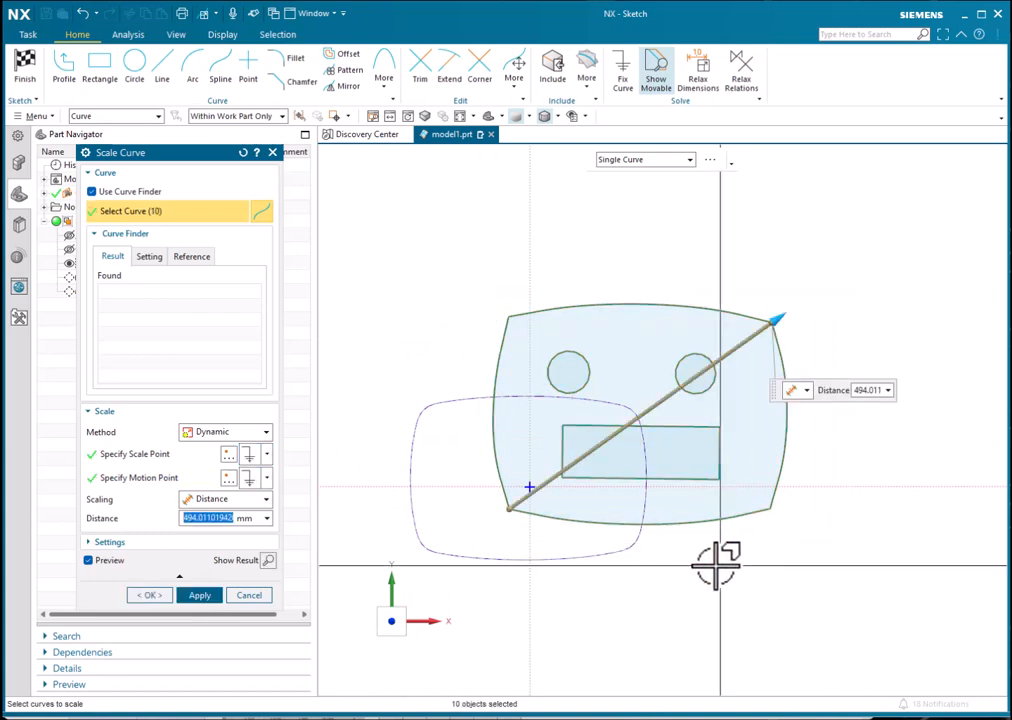
left_click(225, 498)
left_click(208, 513)
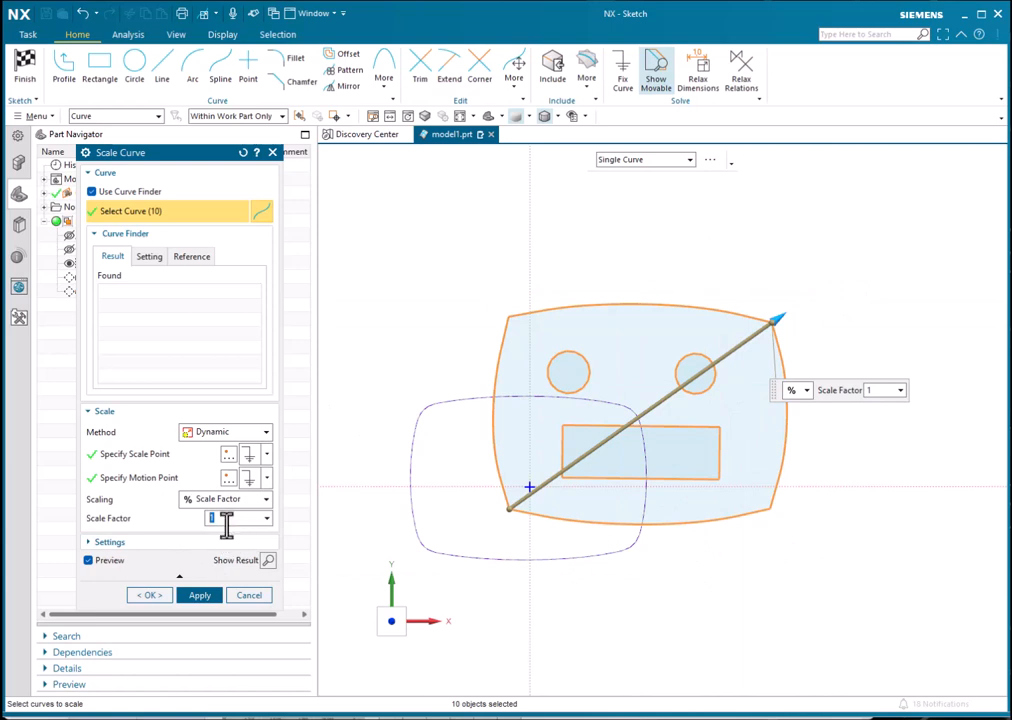
key("BackSpace")
type("0.9")
key("Return")
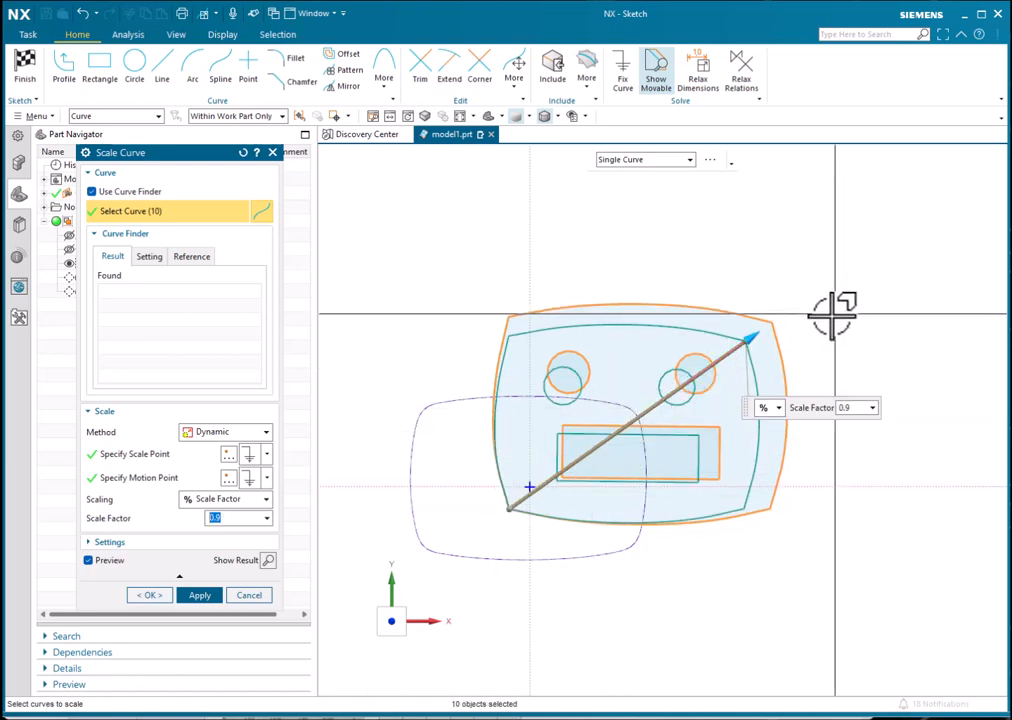
left_click(199, 595)
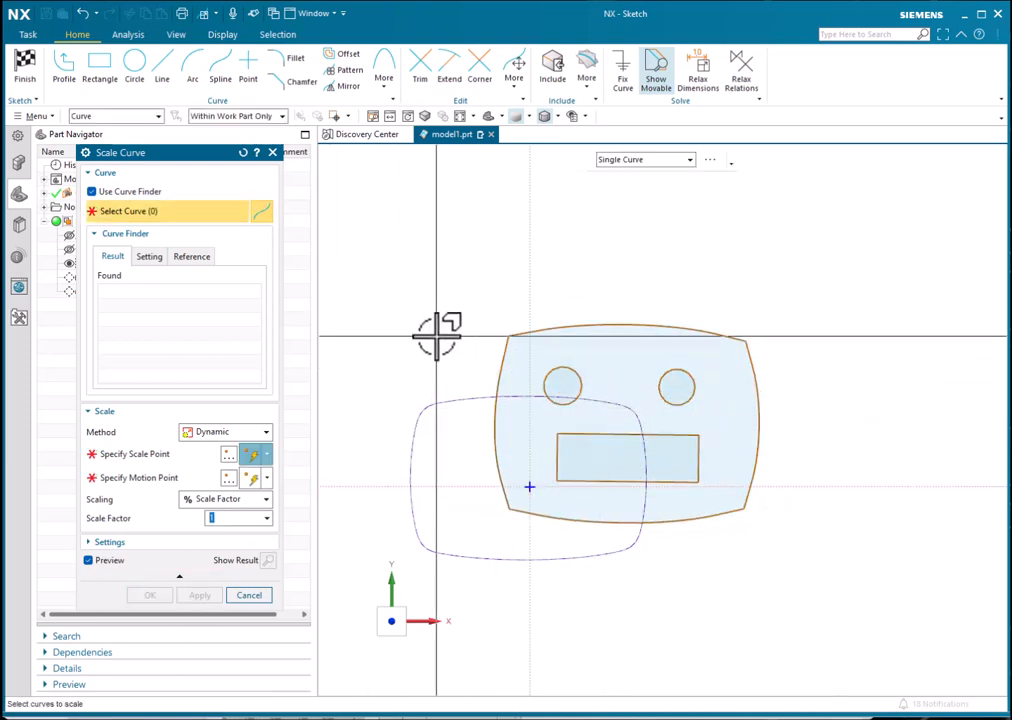
Step: Compare the Dimension and Dynamic methods of Scale Curve, leaving the method on Dynamic with Distance scaling
left_click(264, 433)
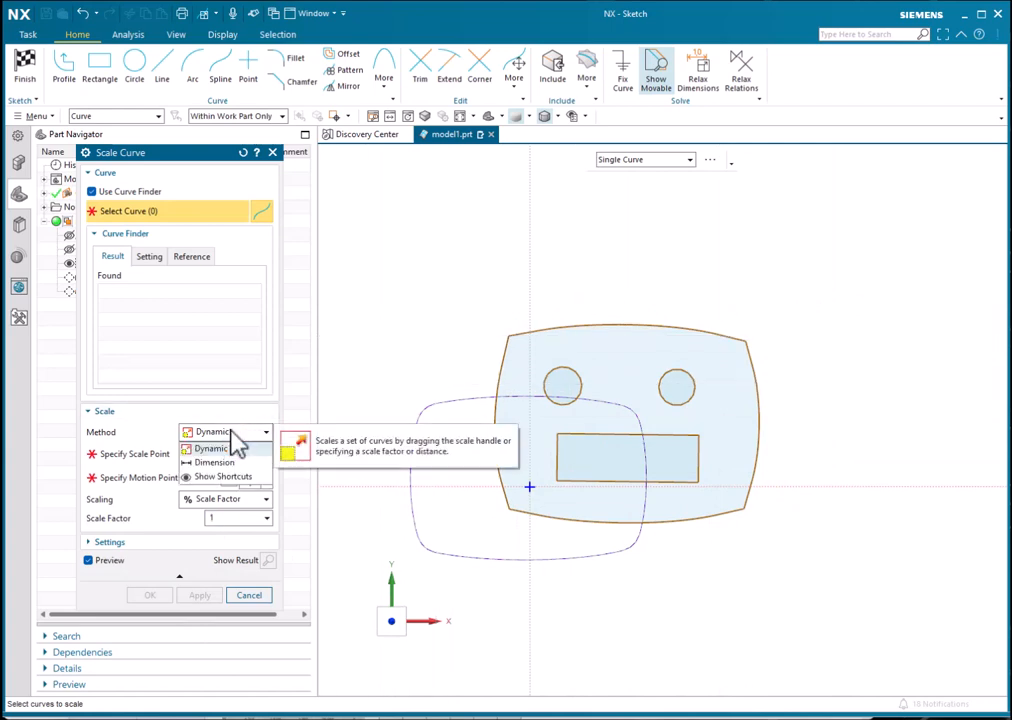
left_click(218, 461)
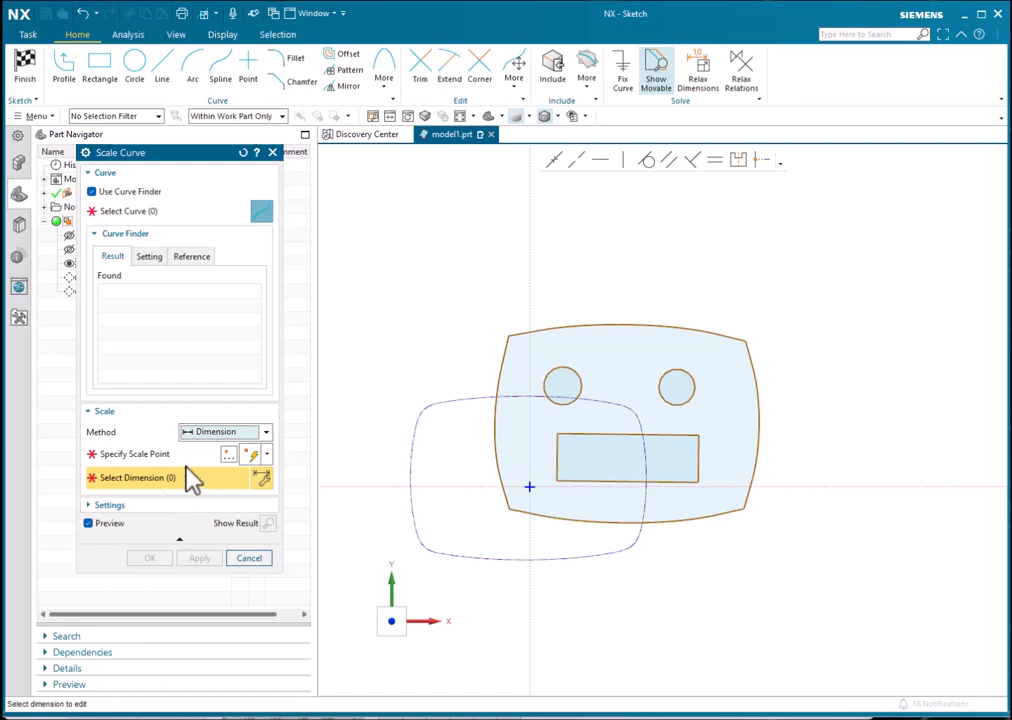
left_click(219, 432)
left_click(213, 460)
left_click(222, 499)
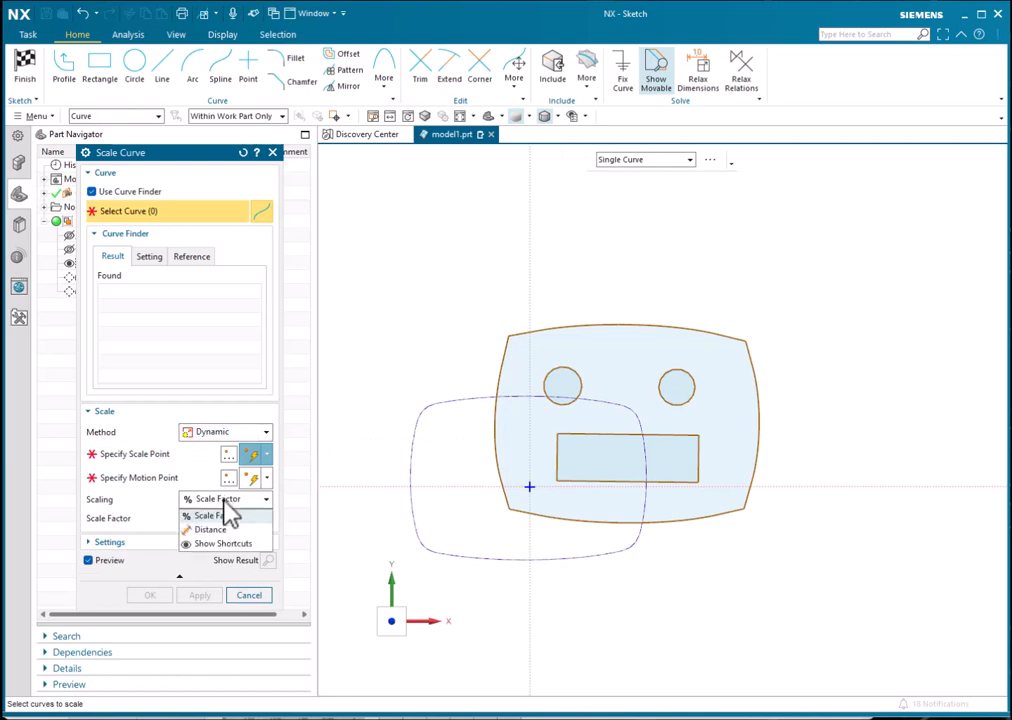
left_click(225, 528)
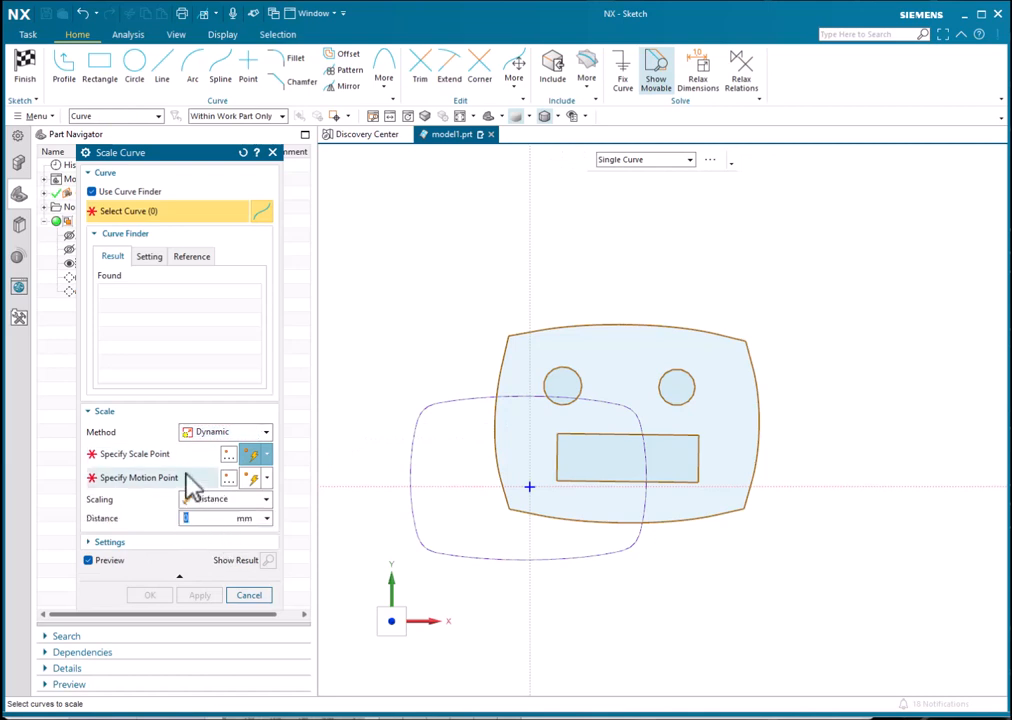
left_click(235, 432)
left_click(215, 463)
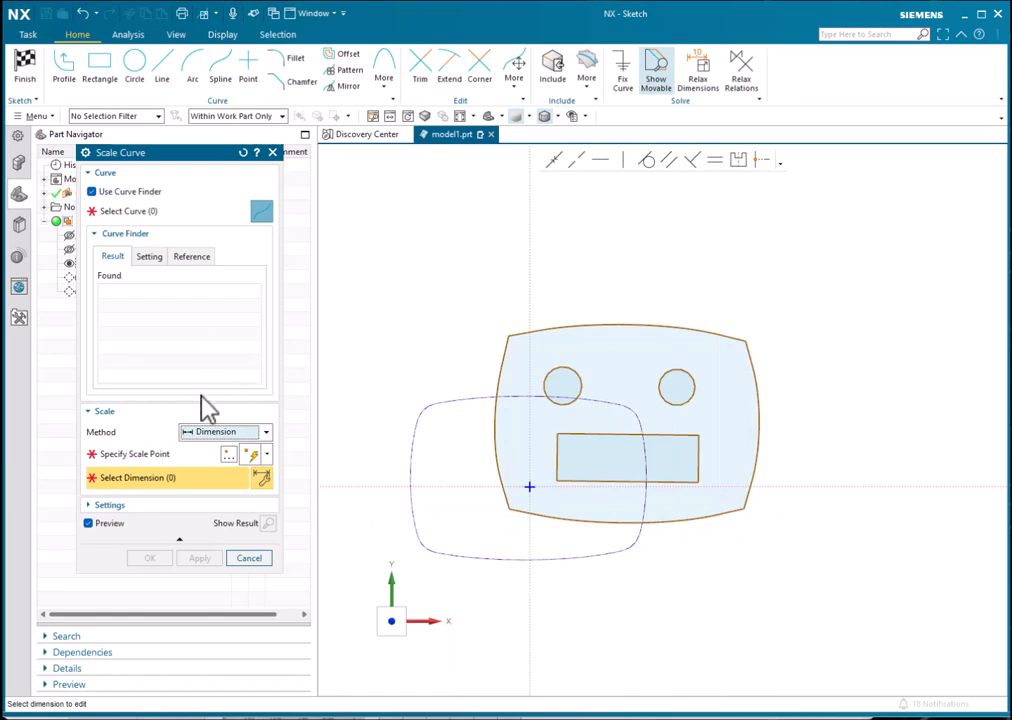
left_click(216, 433)
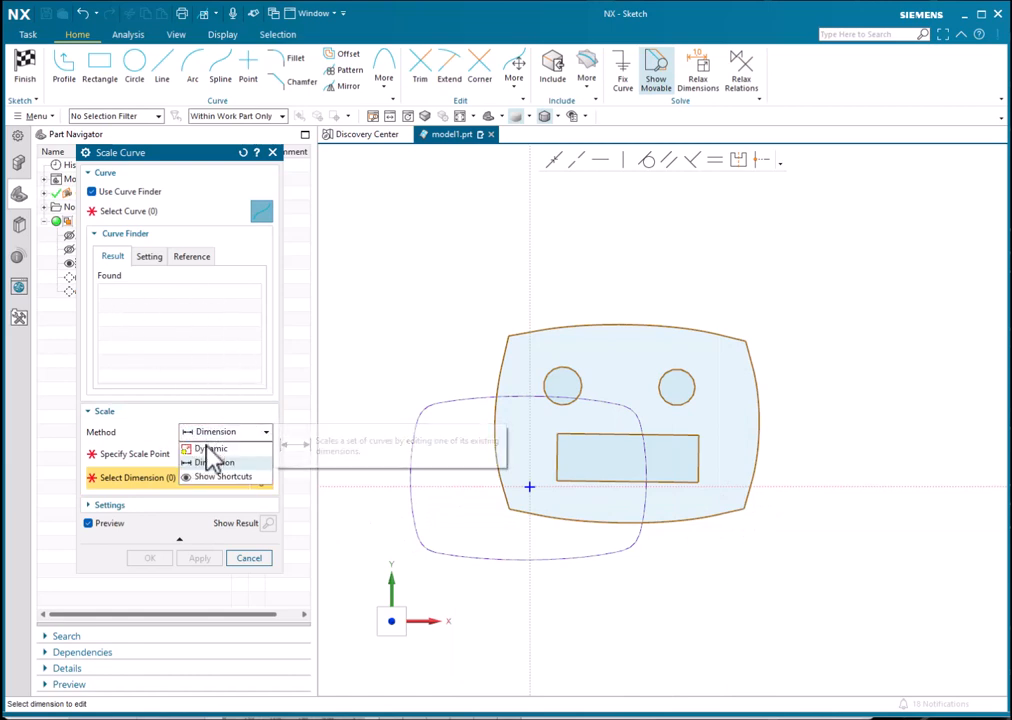
left_click(208, 449)
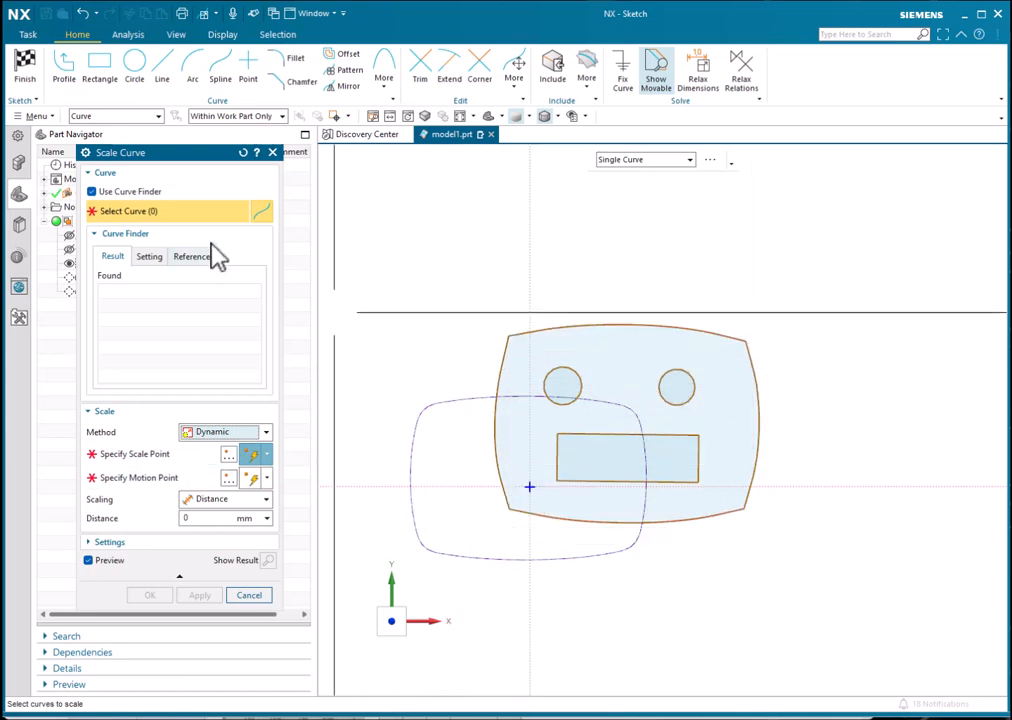
Step: Select the outline, both circles and the rectangle as the curves to scale with the Dynamic method
left_click_drag(474, 318, 790, 542)
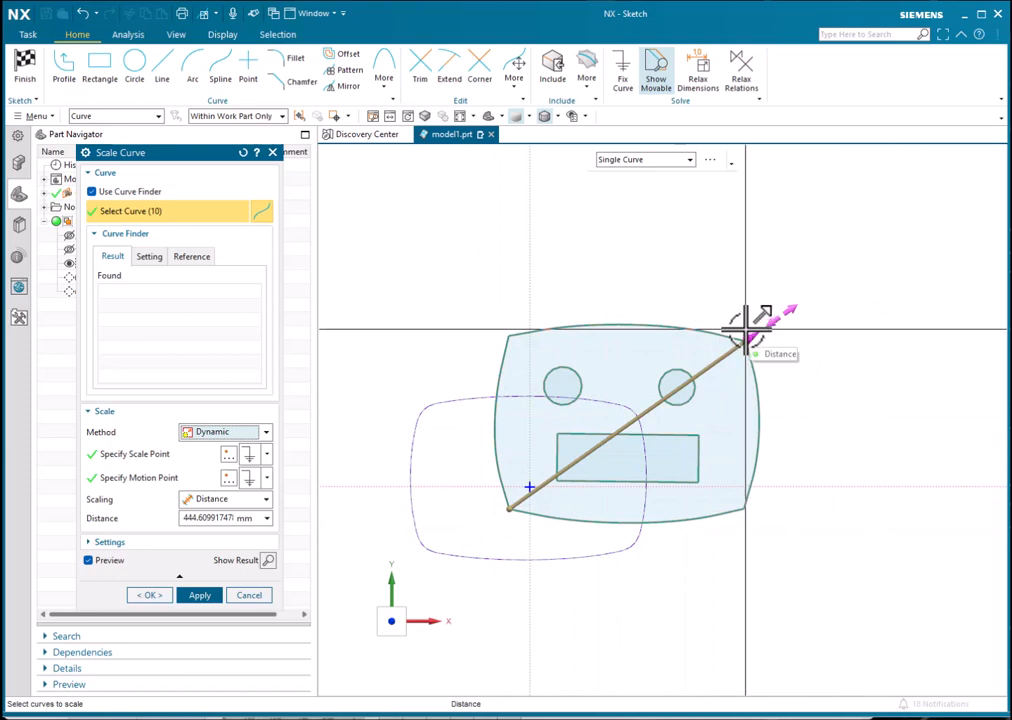
Step: Try the outline's upper-left corner as the scale point and its right-hand arc's midpoint as an inferred motion point
left_click(133, 455)
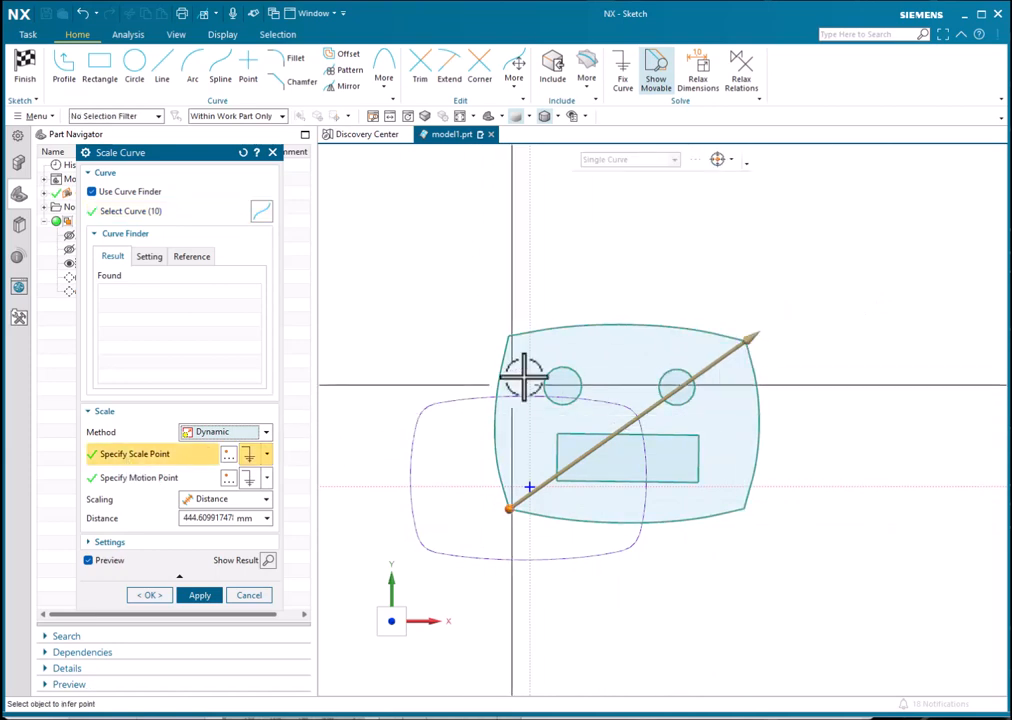
left_click(509, 336)
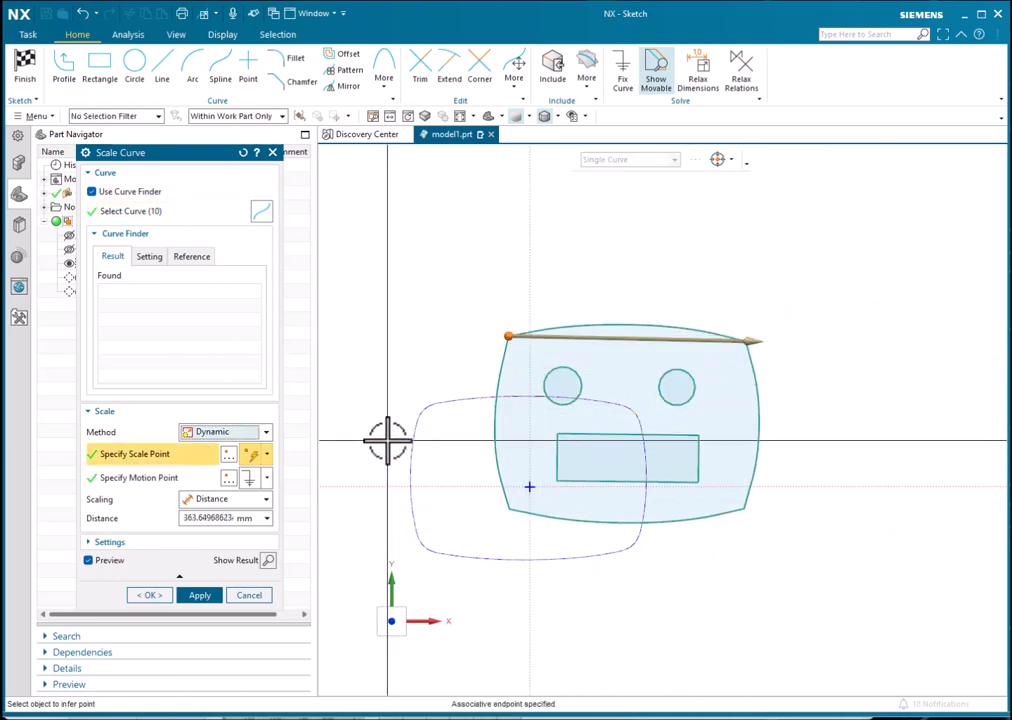
left_click(160, 479)
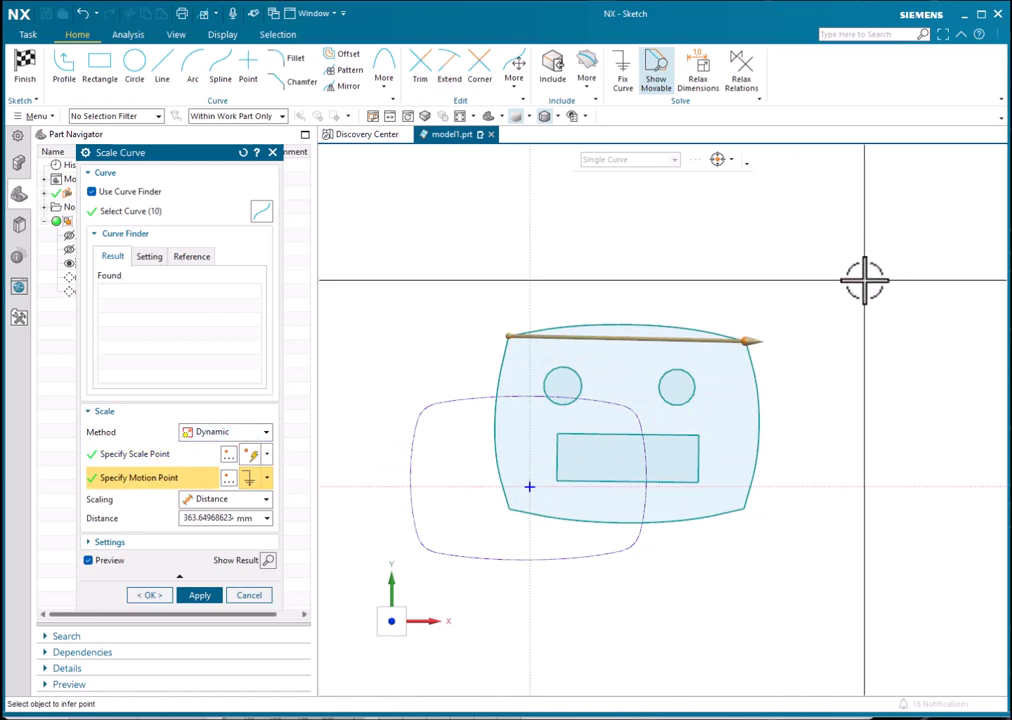
left_click(266, 479)
left_click(253, 233)
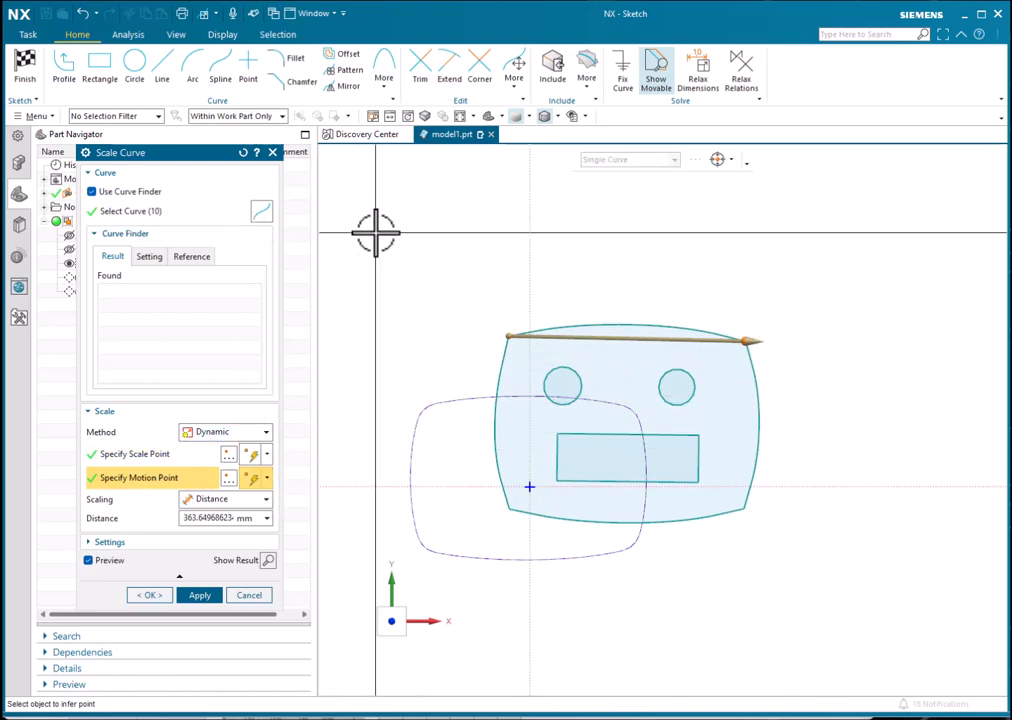
left_click(759, 424)
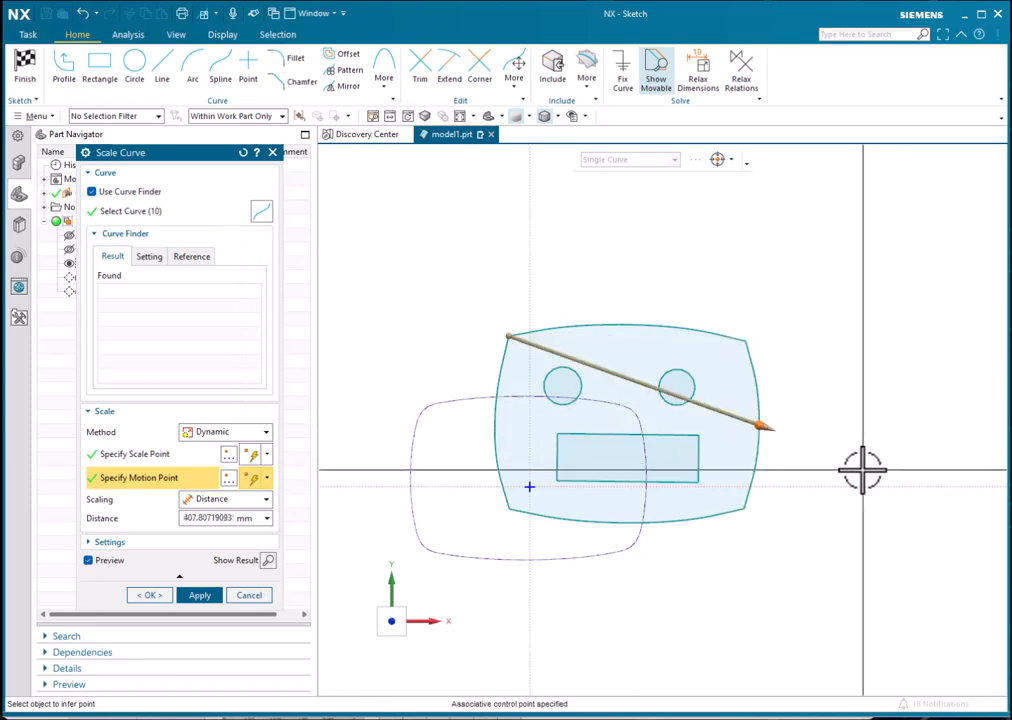
Step: Specify the outline's lower-left corner as the scale point and its upper-right corner as the motion point
left_click(135, 455)
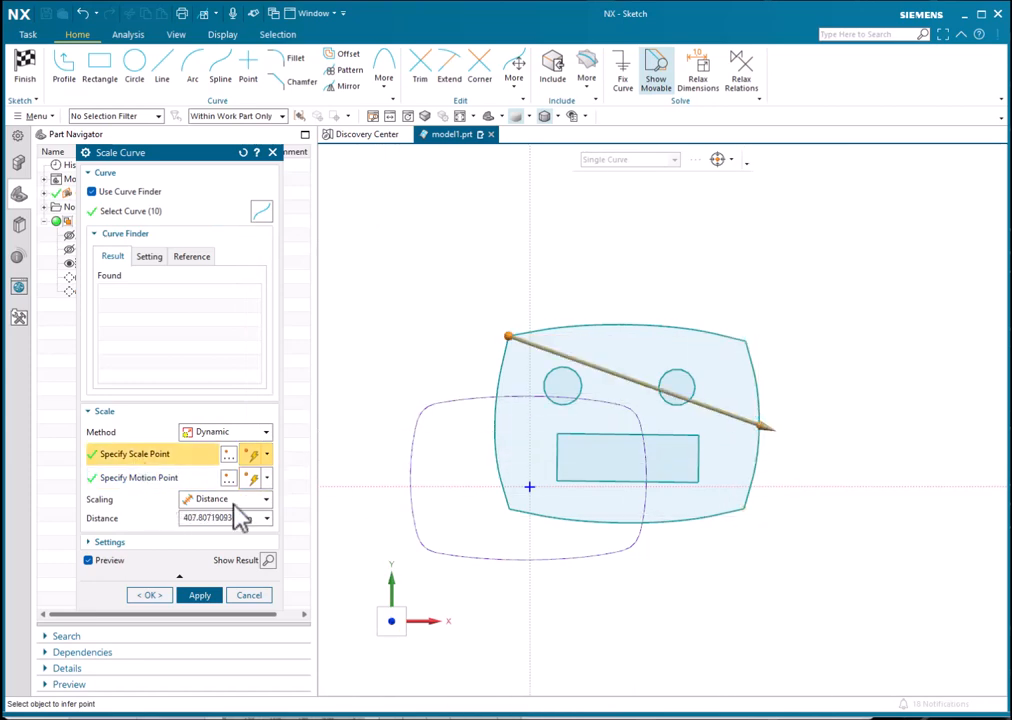
left_click(507, 510)
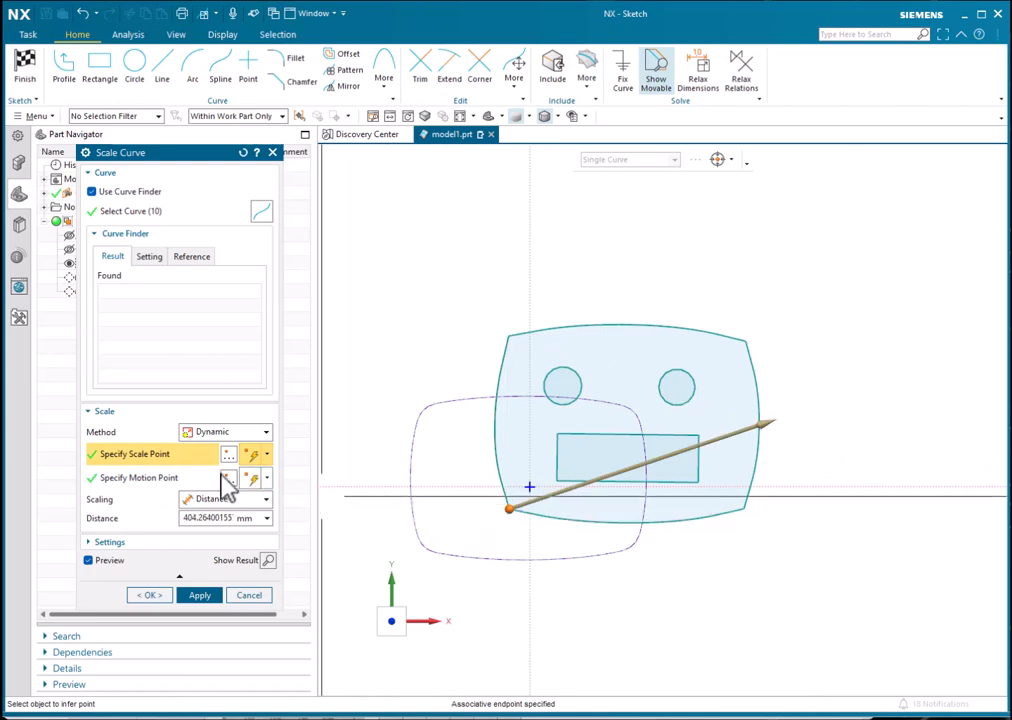
left_click(152, 479)
left_click(745, 341)
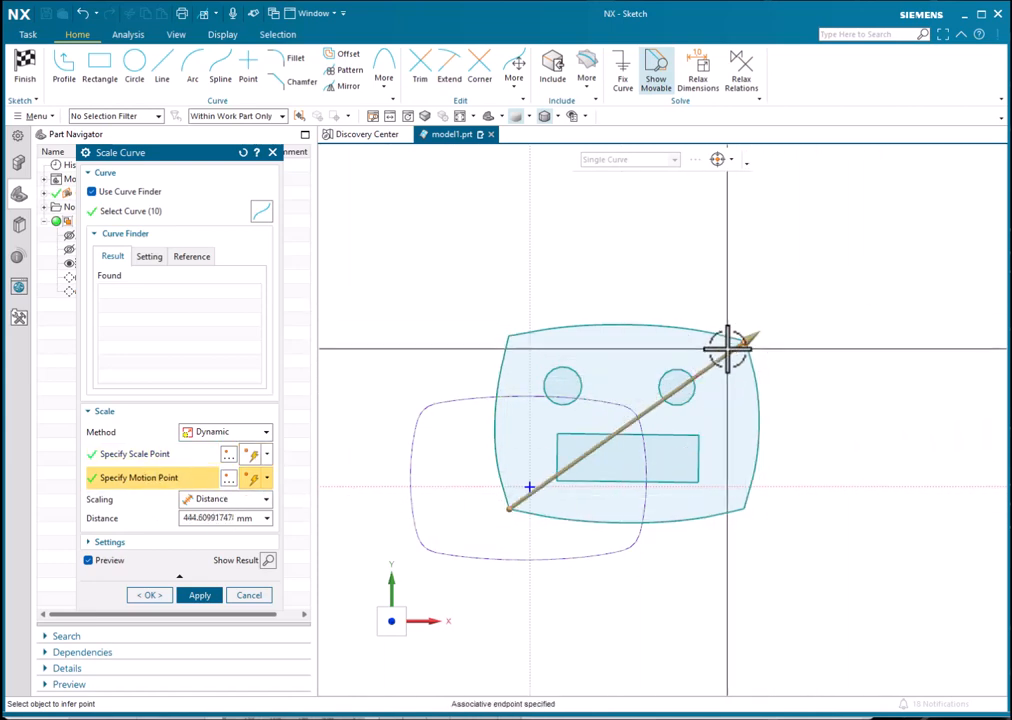
Step: Scale the selected curves to a distance of 32in between the scale and motion points, and finish Scale Curve
left_click(210, 517)
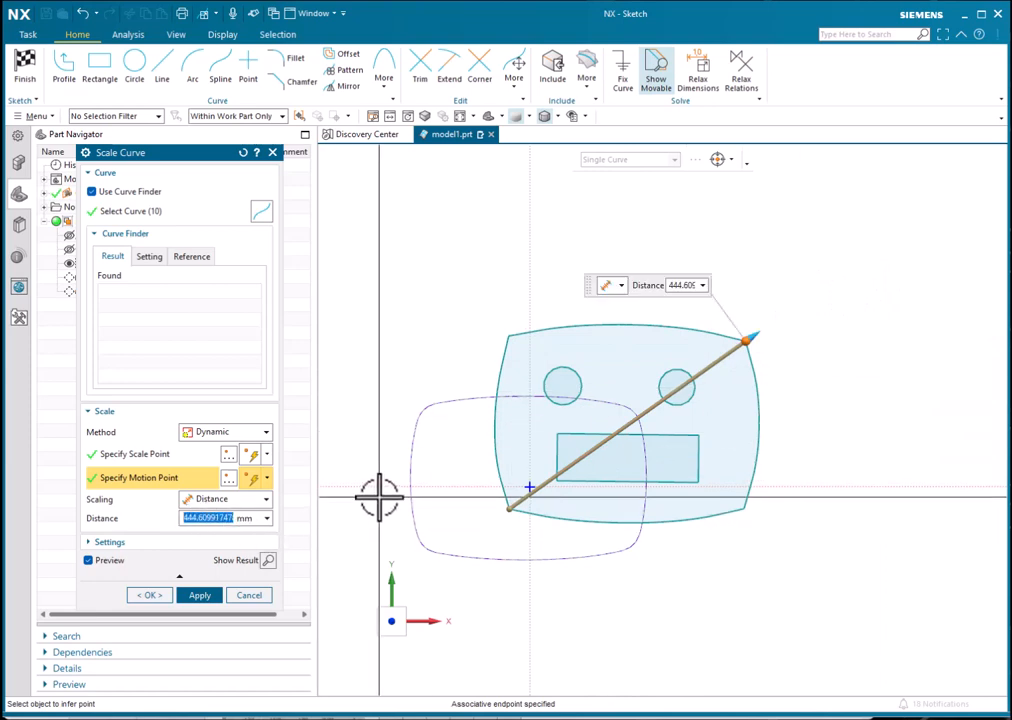
type("32")
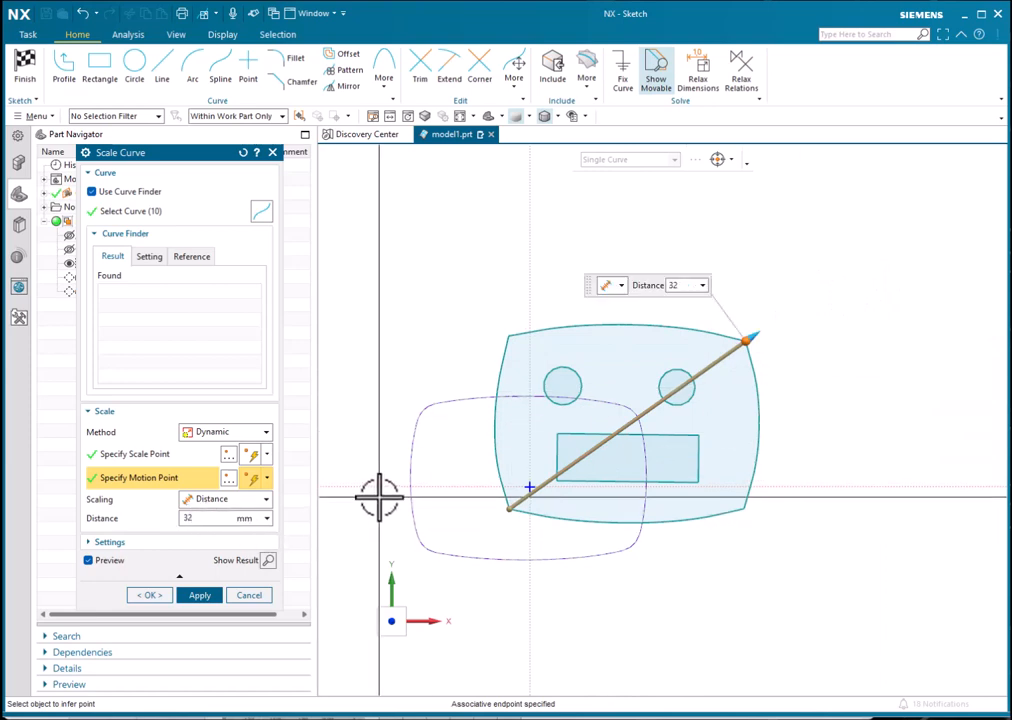
type("in")
key("Return")
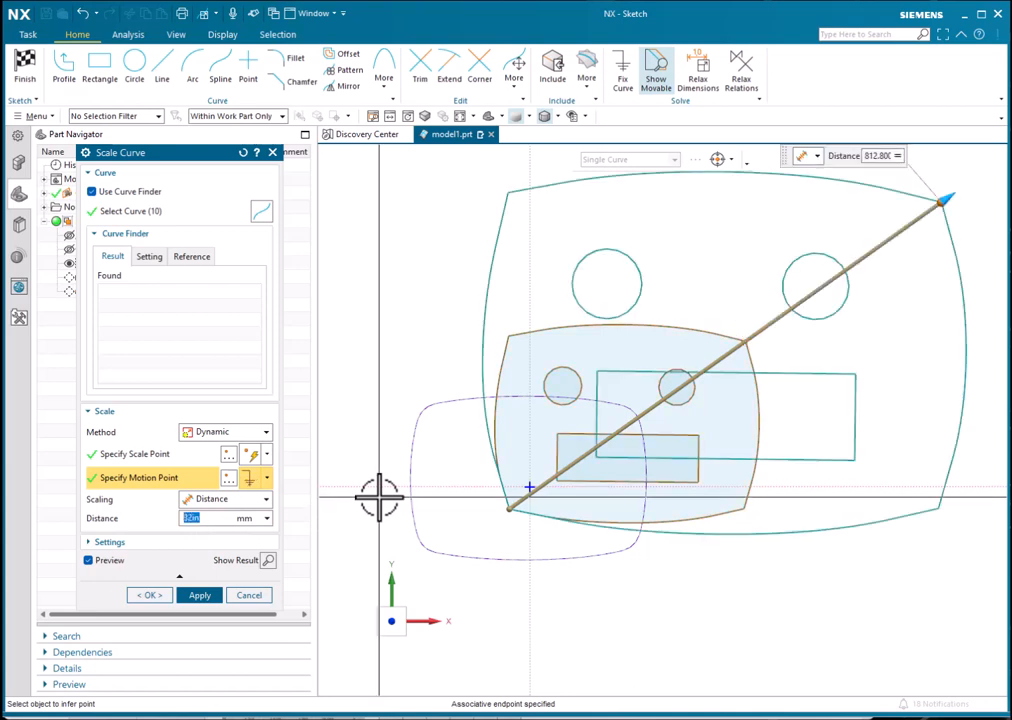
scroll(379, 497, "down", 1)
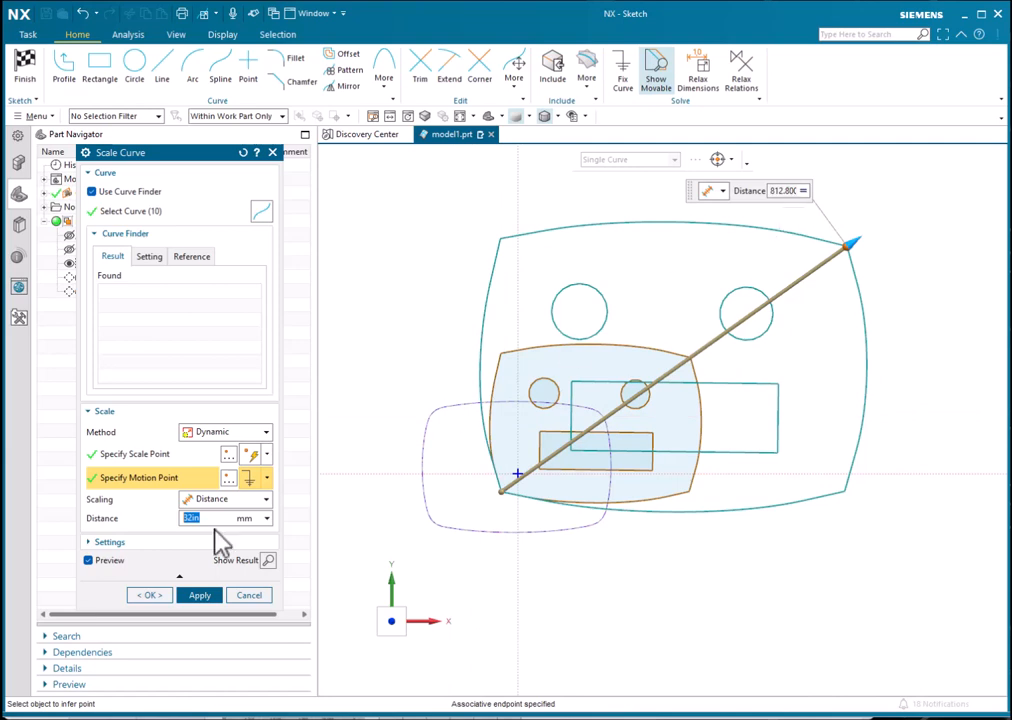
left_click(148, 596)
scroll(526, 440, "down", 3)
scroll(669, 357, "up", 3)
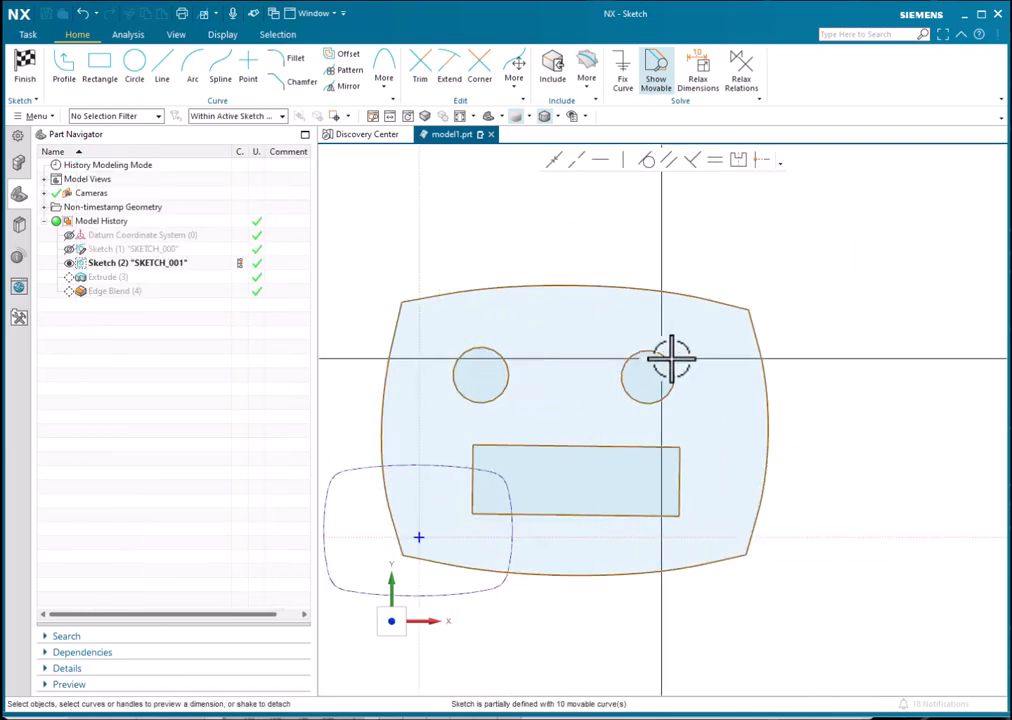
scroll(715, 322, "down", 1)
scroll(614, 413, "up", 2)
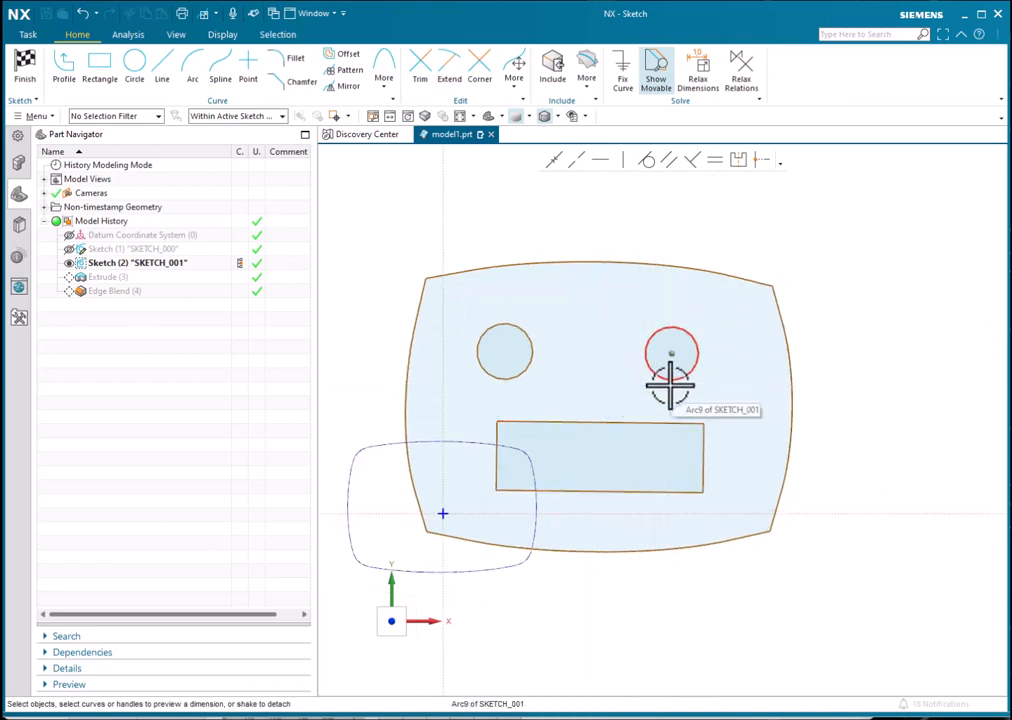